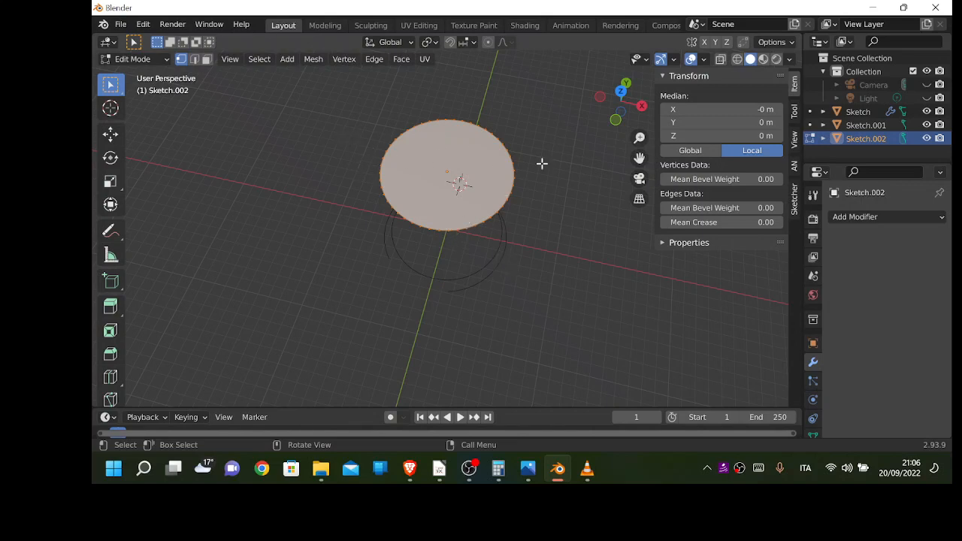
- Fill the lower circle, Sketch.001, with a face to make the cylinder's base disc
key("Tab")
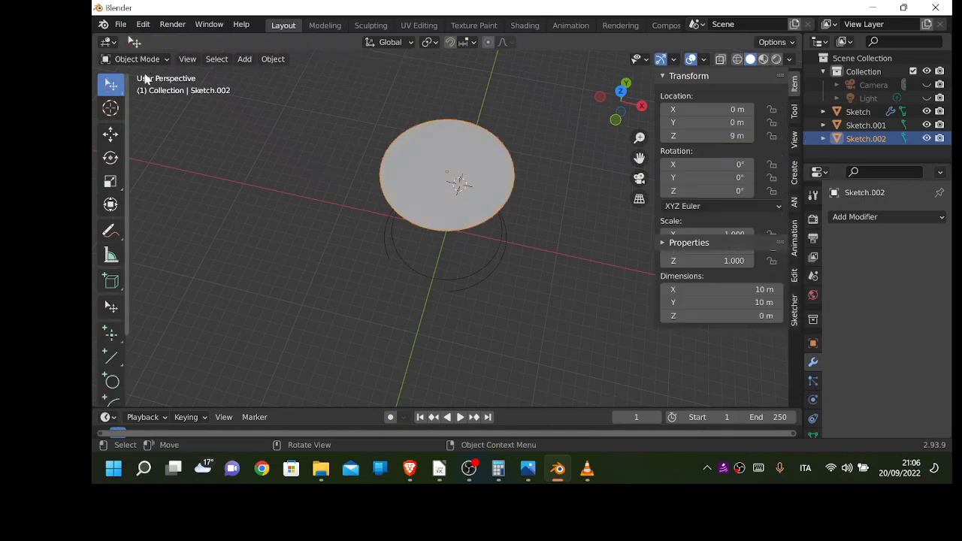
left_click(415, 270)
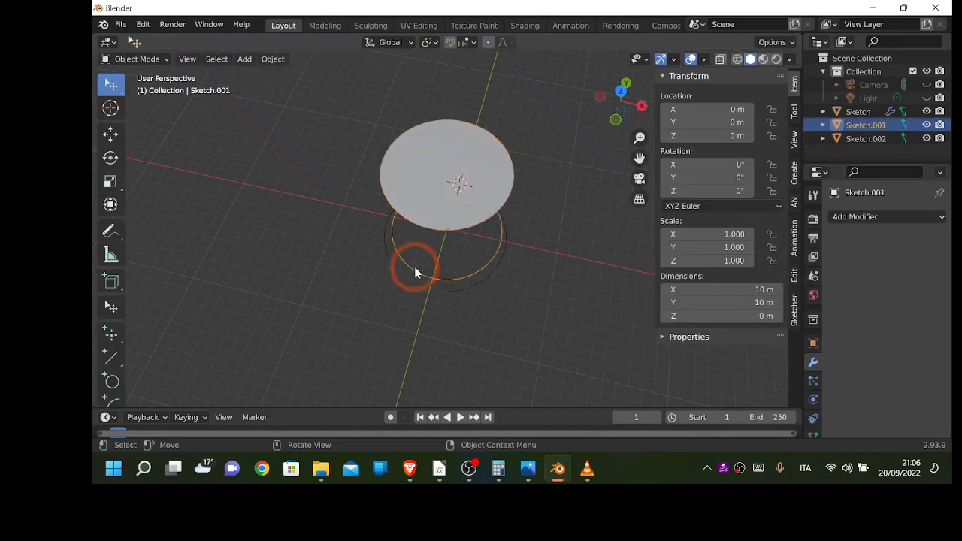
key("Tab")
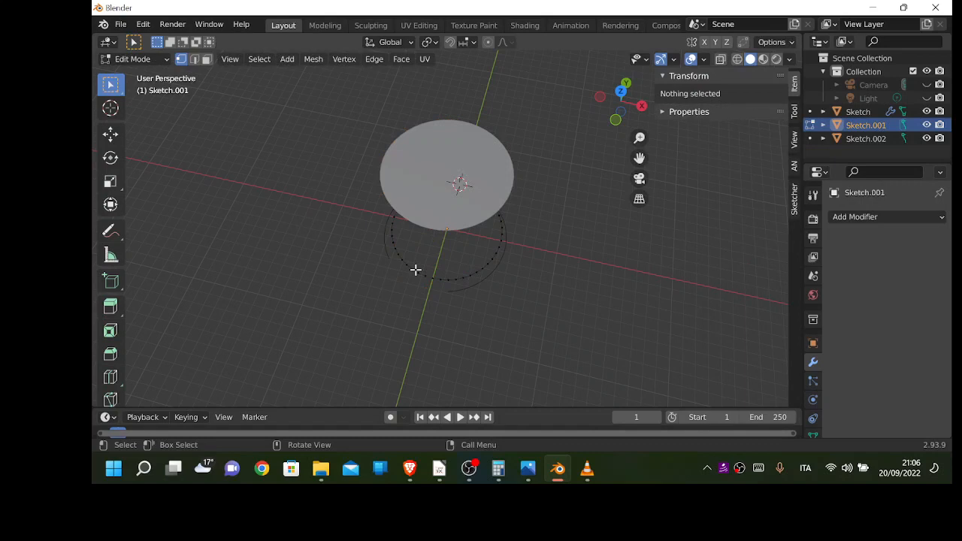
key("a")
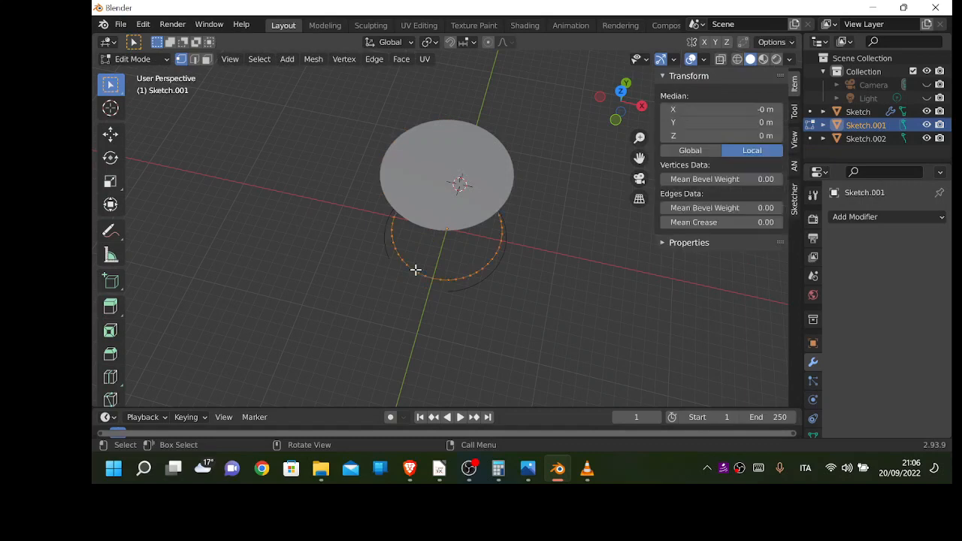
key("f")
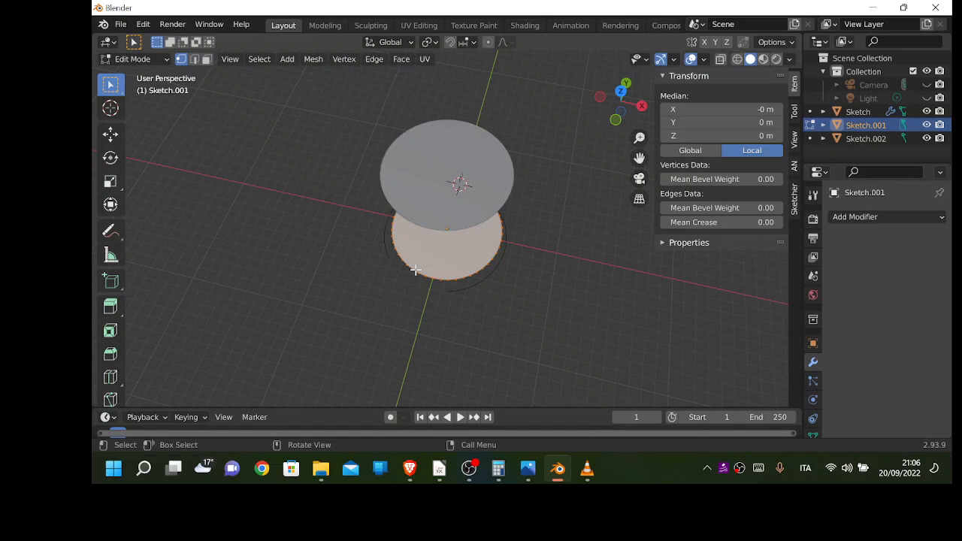
key("Tab")
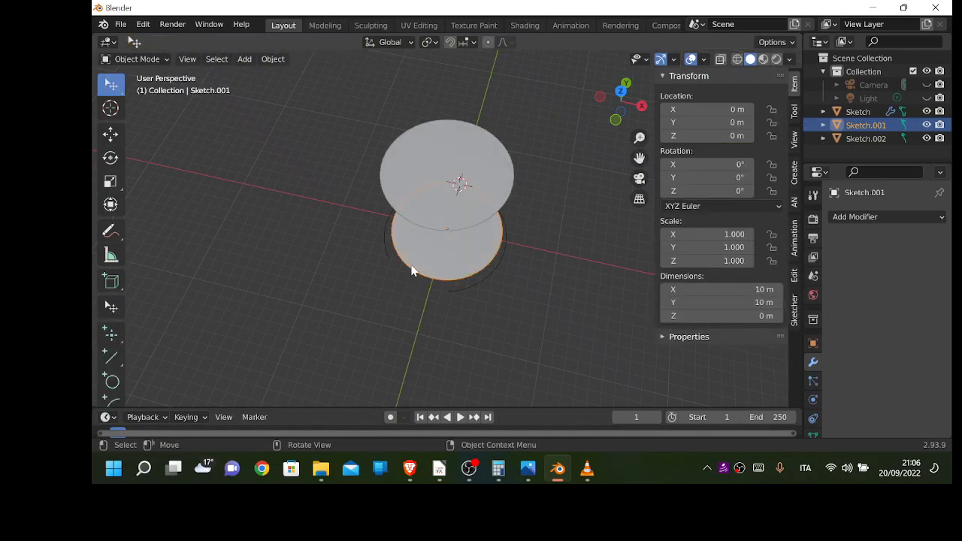
left_click(388, 259)
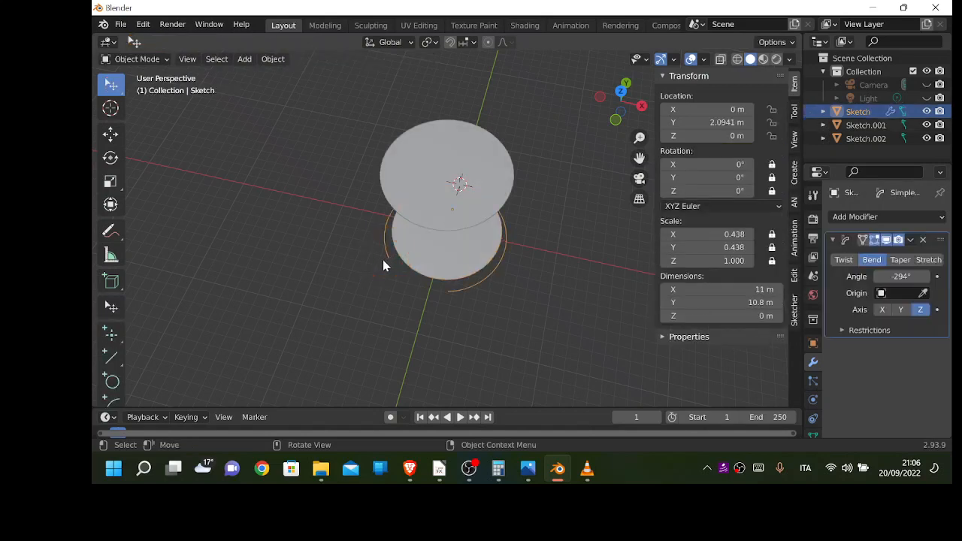
key("Tab")
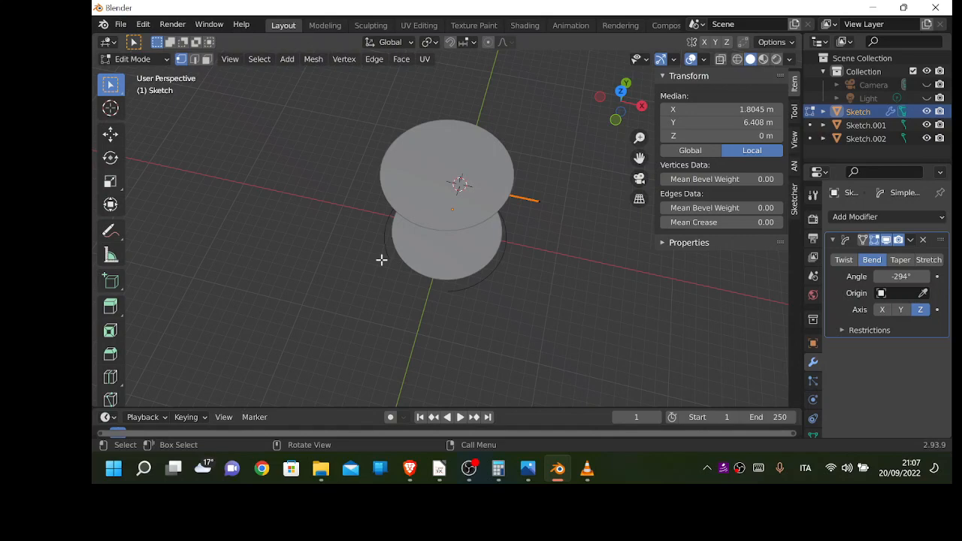
key("Tab")
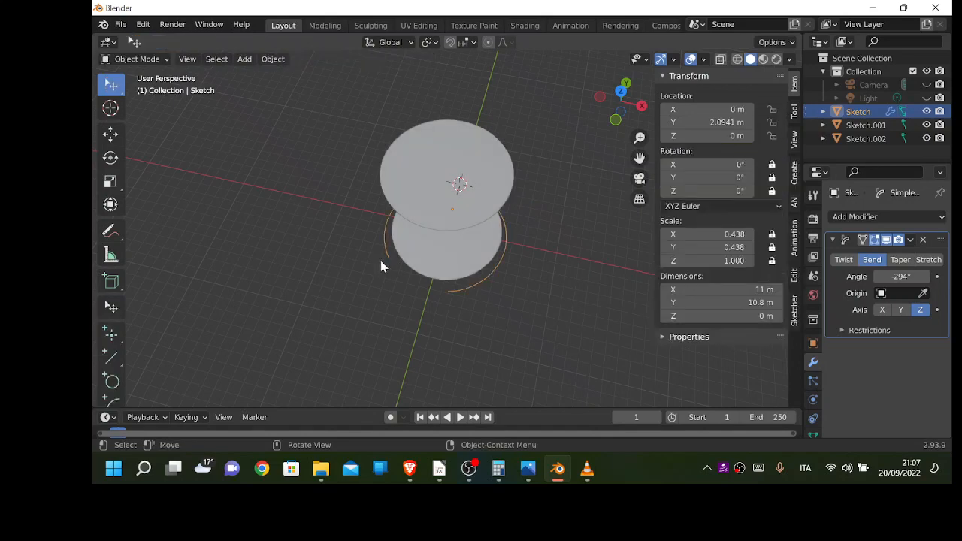
left_click(410, 237)
left_click(445, 168)
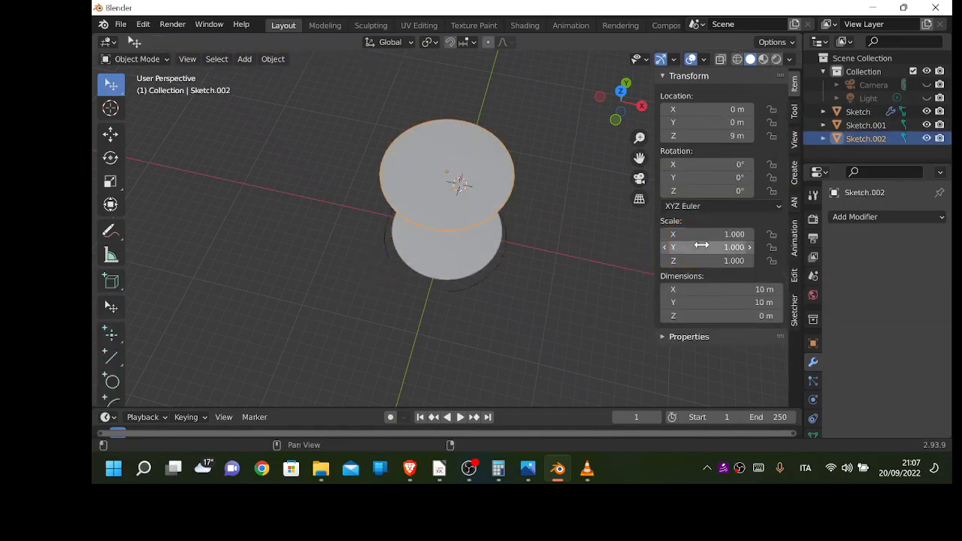
- Extrude the edges of the bent line object Sketch 9 m along global Z to form the cylinder's side wall
left_click(387, 243)
key("Tab")
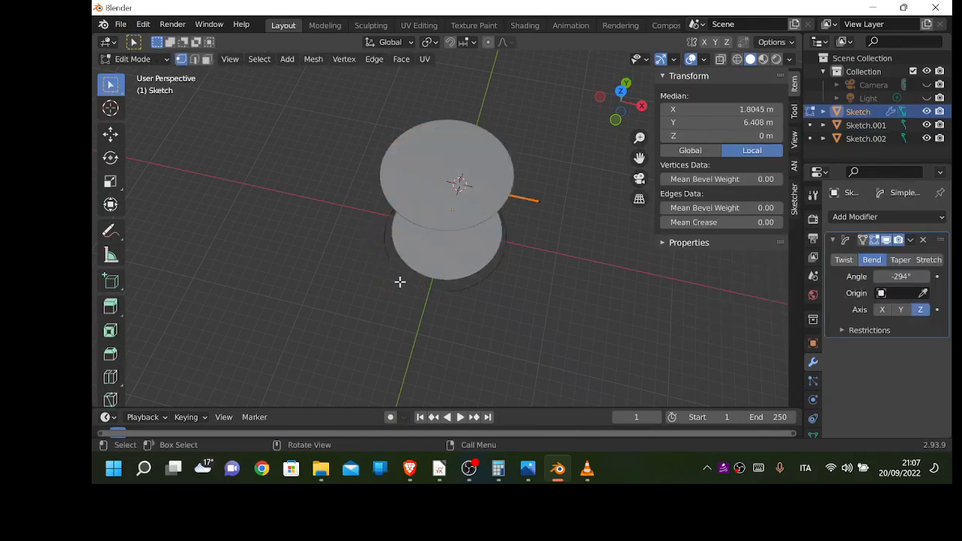
key("g")
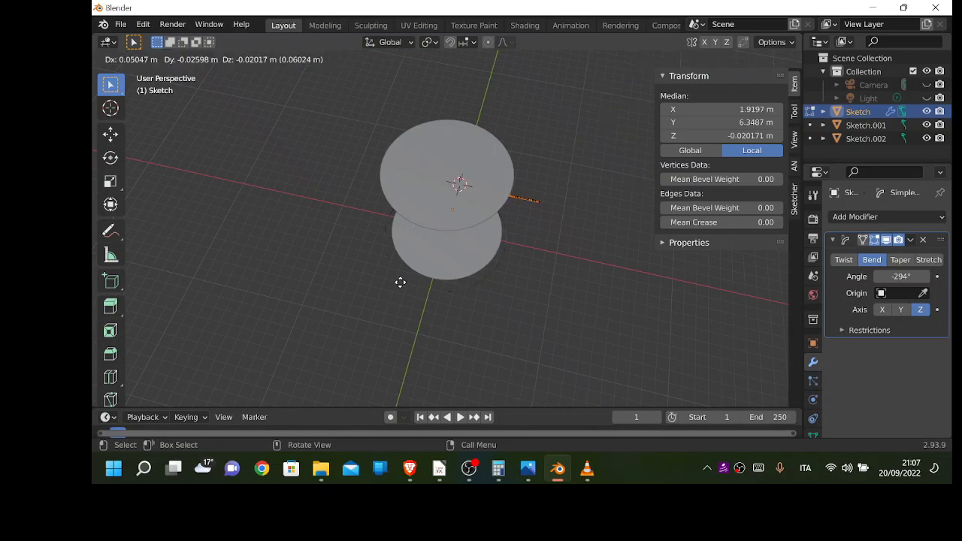
type("z")
type("9")
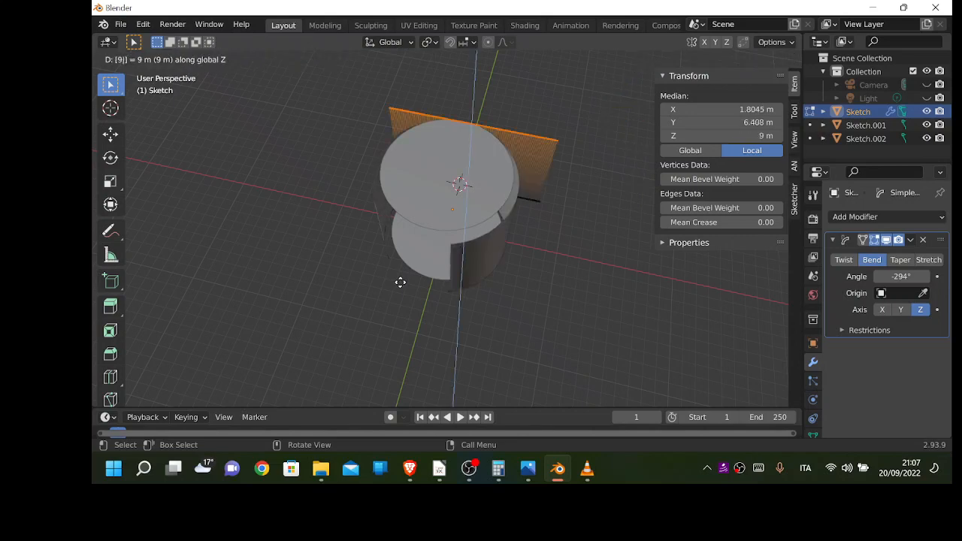
key("Return")
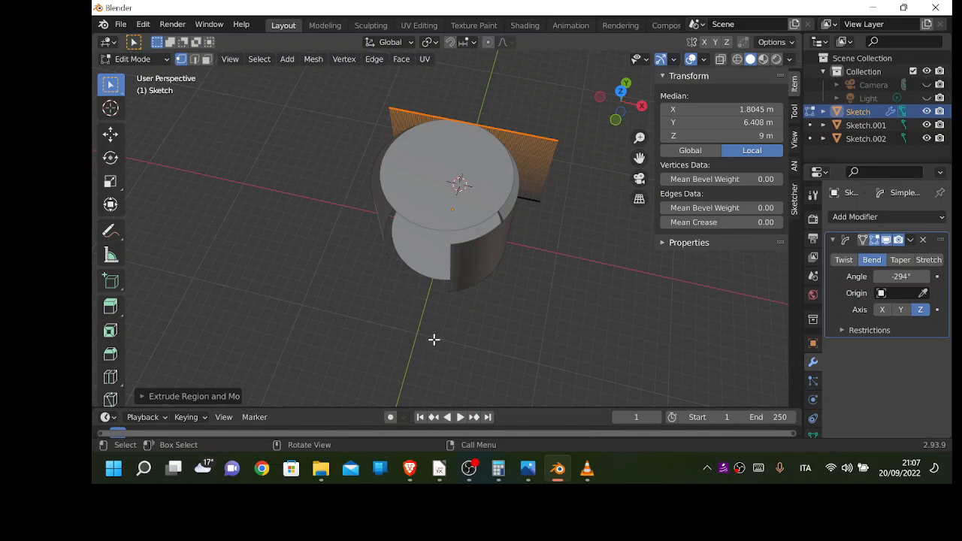
mouse_move(451, 290)
middle_mouse_down()
mouse_move(453, 247)
mouse_move(439, 290)
middle_mouse_up()
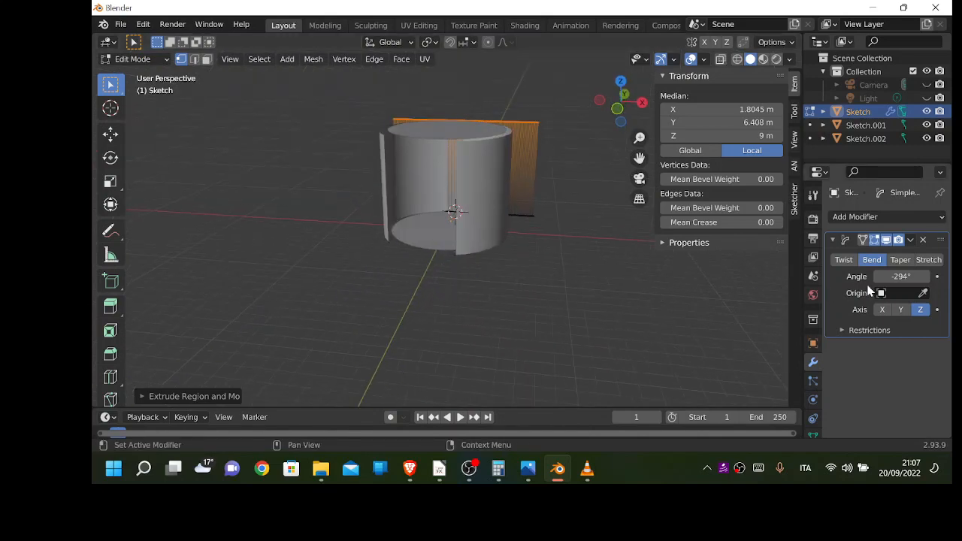
key("Tab")
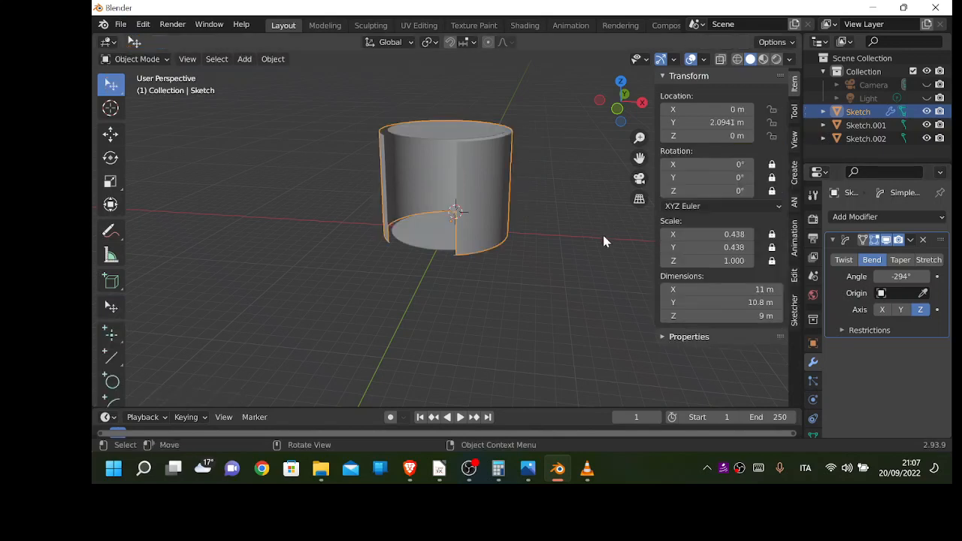
- Flatten the side wall by setting its Simple Deform bend angle to 0°
left_click_drag(892, 278, 112, 279)
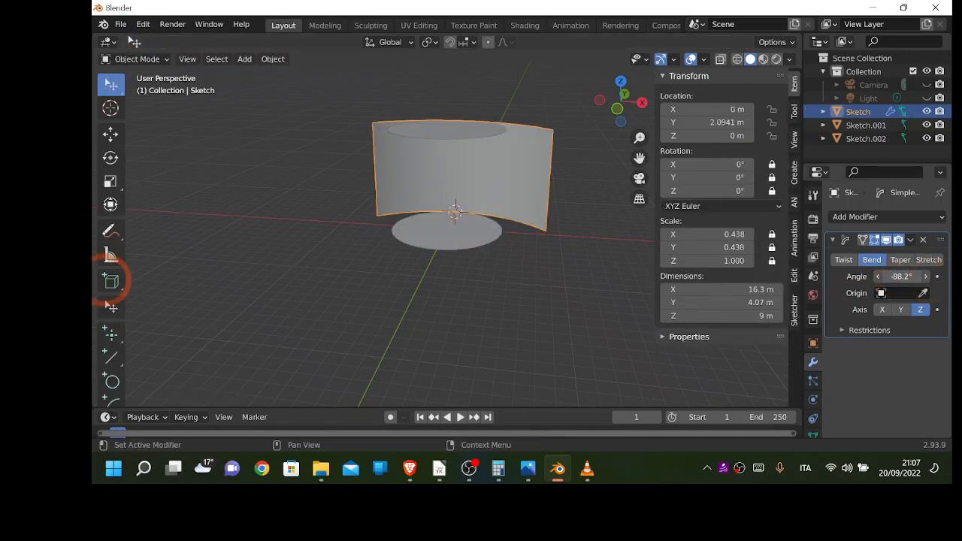
mouse_move(902, 275)
left_mouse_down()
mouse_move(914, 277)
mouse_move(893, 279)
left_mouse_up()
left_click(892, 279)
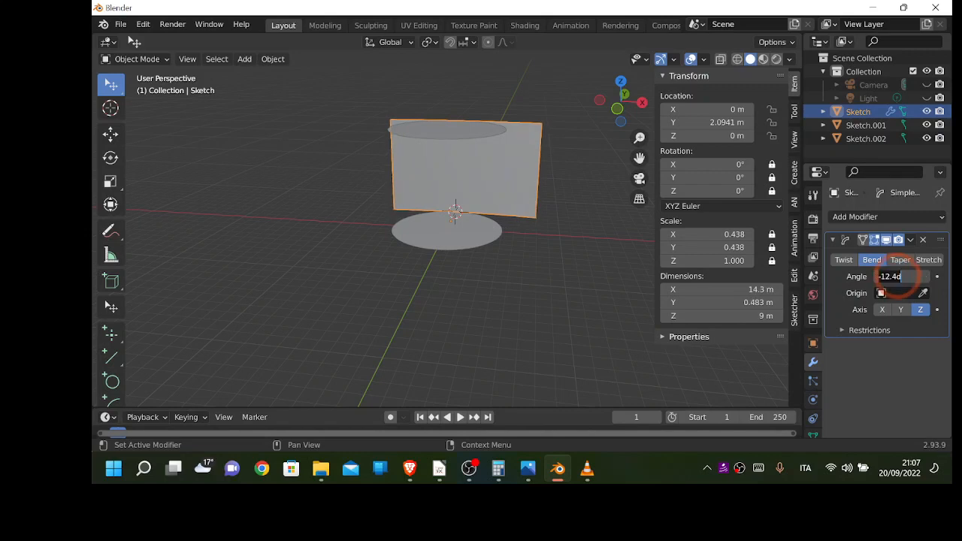
type("0")
key("Return")
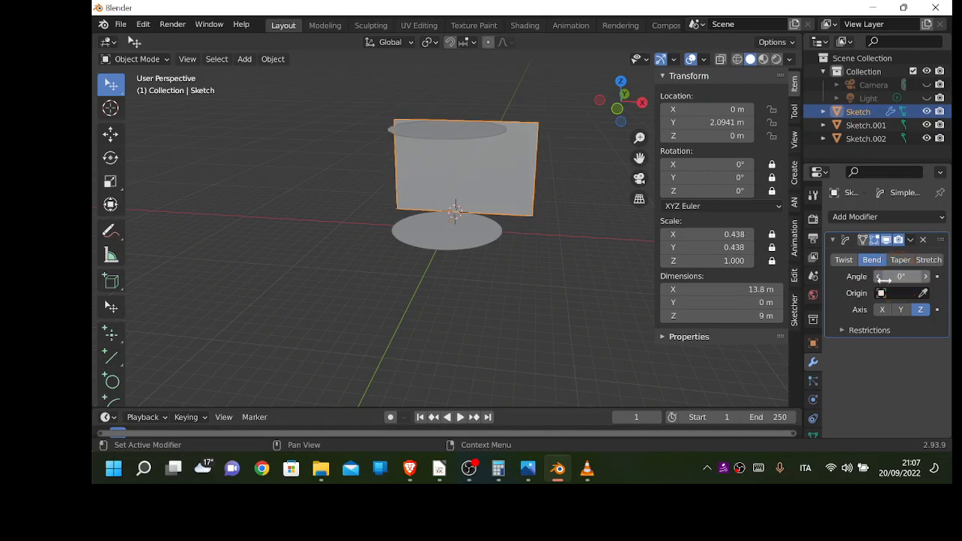
- Enlarge the timeline and keyframe the wall's 0° bend angle at frame 1
mouse_move(459, 286)
middle_mouse_down()
mouse_move(467, 266)
mouse_move(457, 270)
middle_mouse_up()
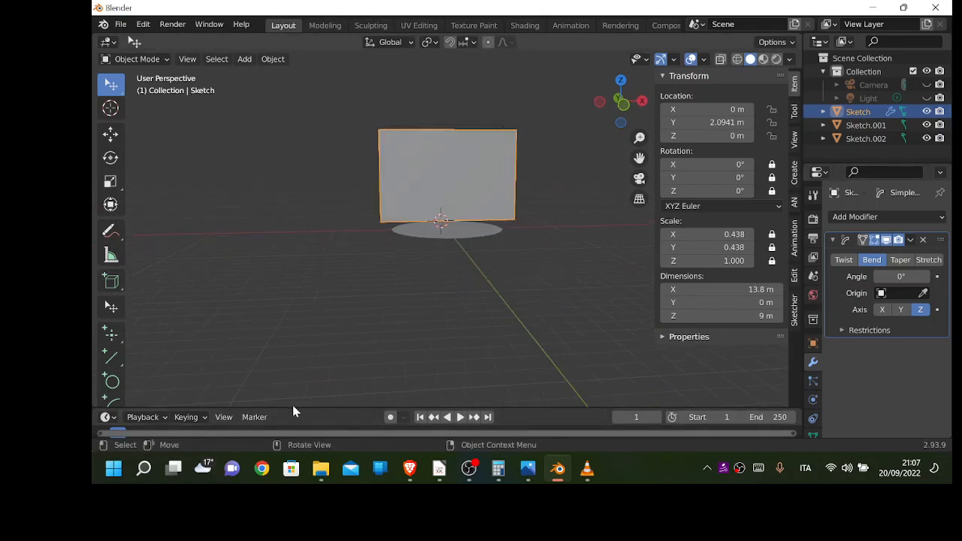
left_click_drag(298, 410, 301, 381)
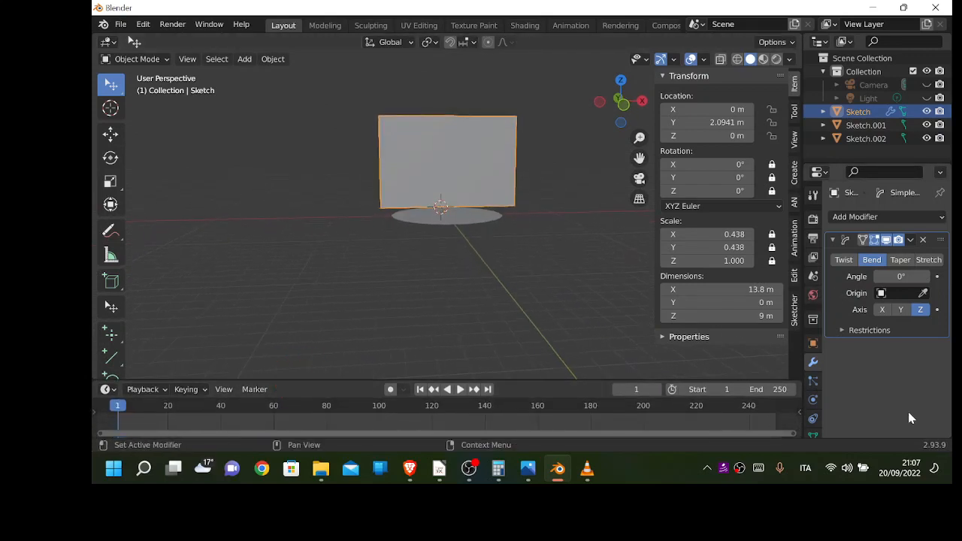
left_click(937, 276)
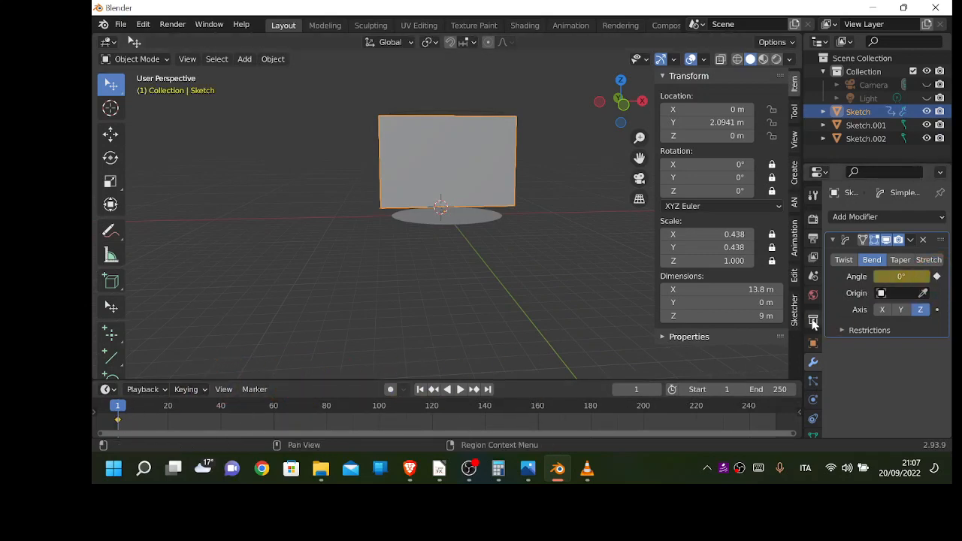
- Keyframe the side wall's bend angle at -360° on frame 40 so it rolls into a closed cylinder
mouse_move(906, 277)
left_mouse_down()
mouse_move(694, 290)
mouse_move(147, 280)
left_mouse_up()
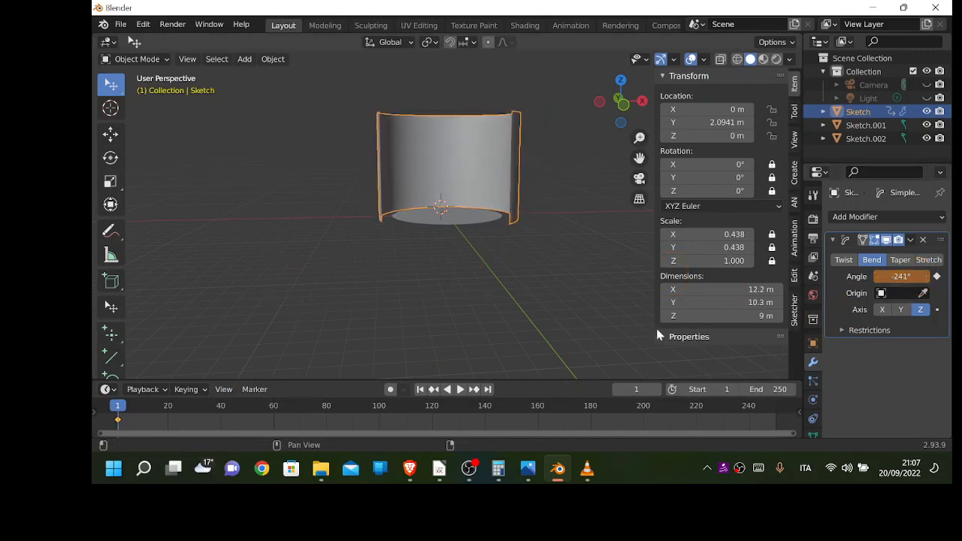
mouse_move(118, 406)
left_mouse_down()
mouse_move(230, 415)
mouse_move(215, 406)
mouse_move(222, 411)
left_mouse_up()
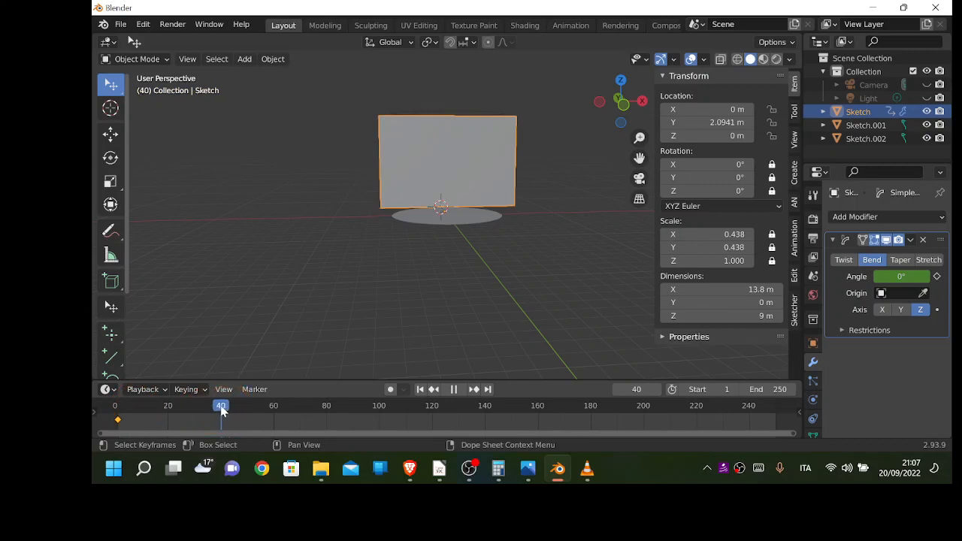
left_click_drag(906, 277, 83, 287)
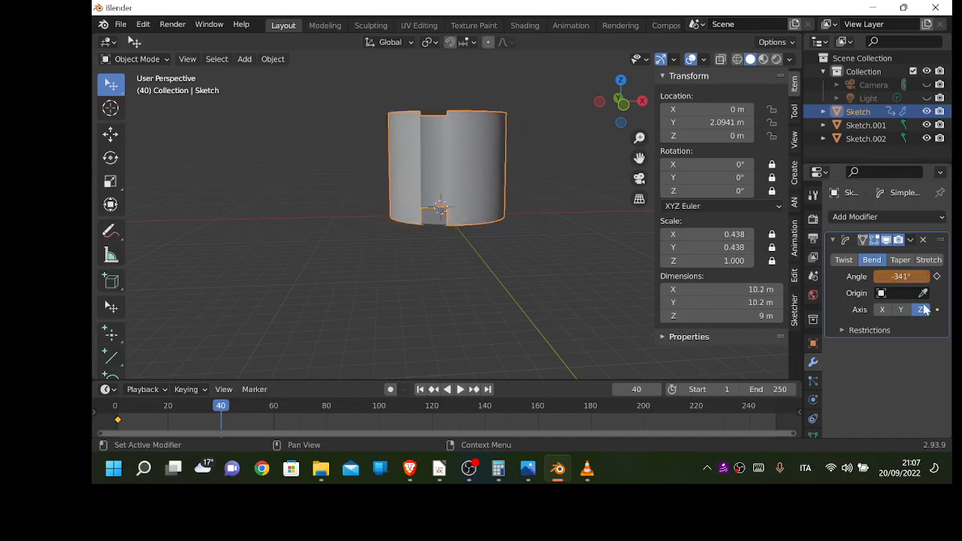
left_click_drag(912, 278, 593, 286)
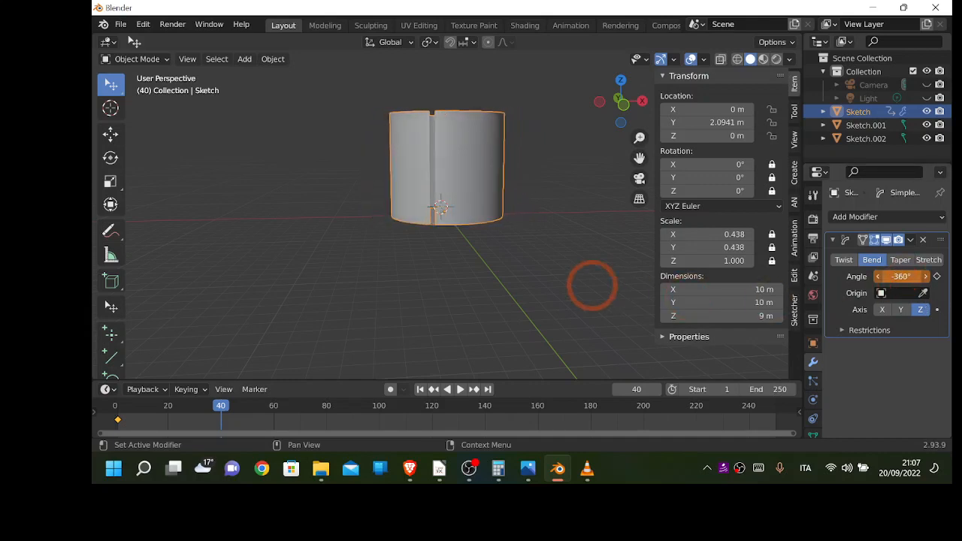
left_click(937, 276)
left_click(334, 386)
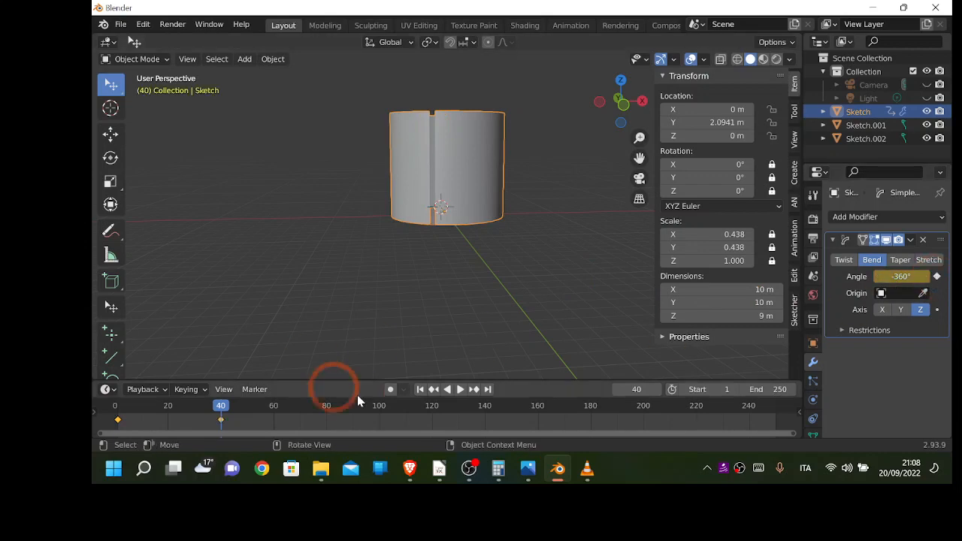
- Keyframe the side wall's bend angle at 0° on frame 90 so it unrolls flat
left_click_drag(222, 406, 360, 421)
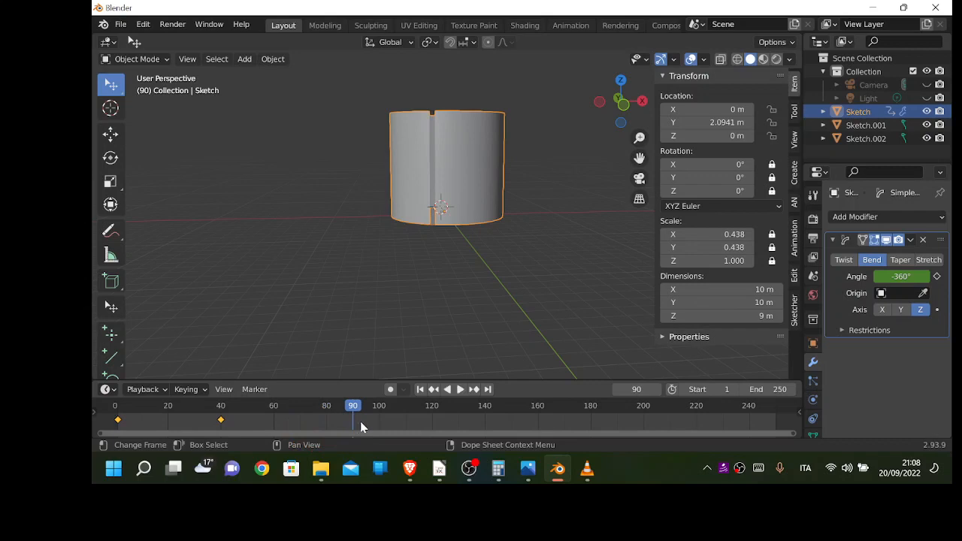
left_click(902, 276)
double_click(906, 276)
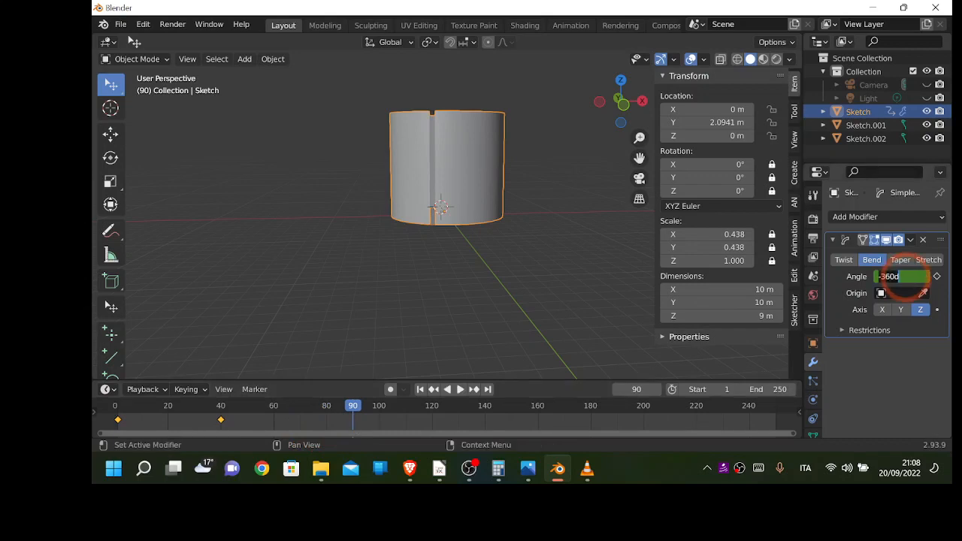
type("0")
key("Return")
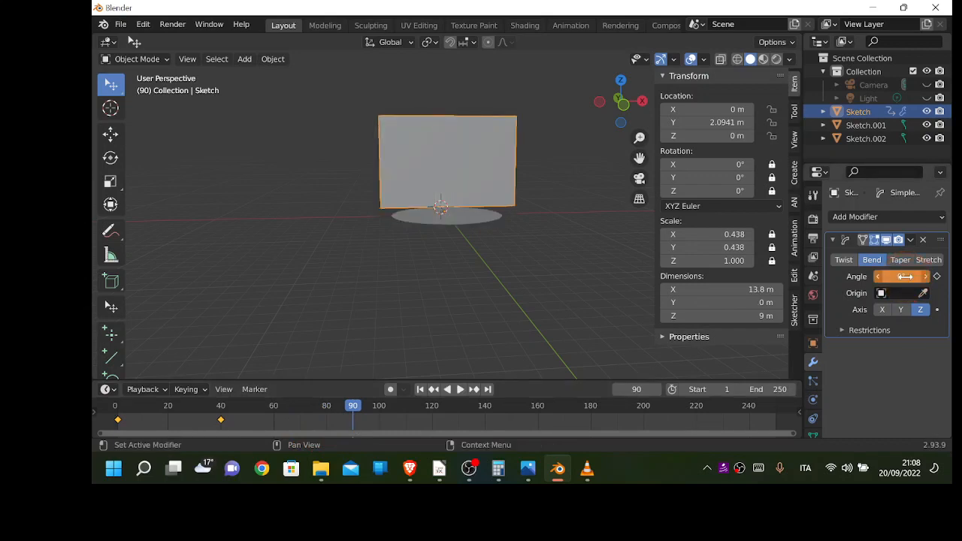
left_click(937, 276)
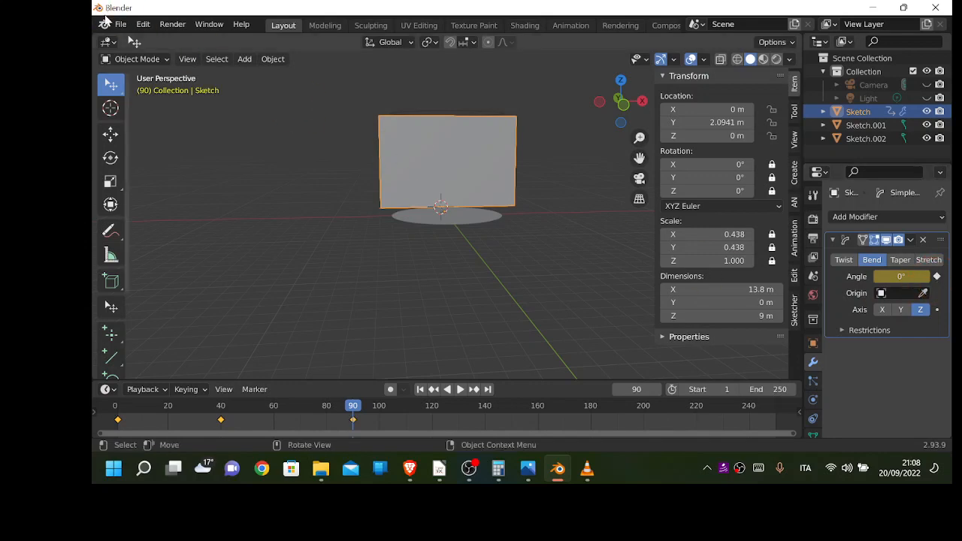
- Save the file under the name cYLINDER.blend in the Documents\Blender folder
left_click(119, 24)
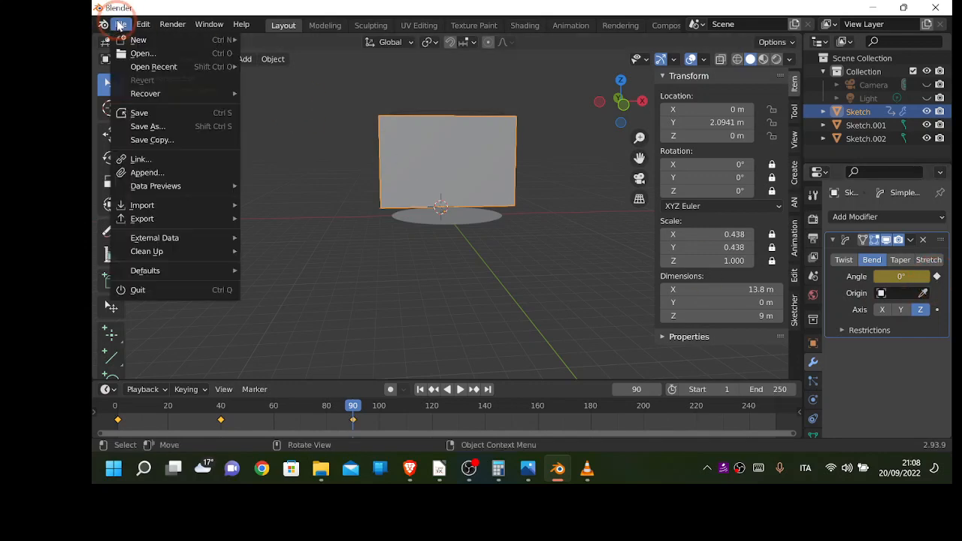
left_click(167, 128)
left_click(363, 421)
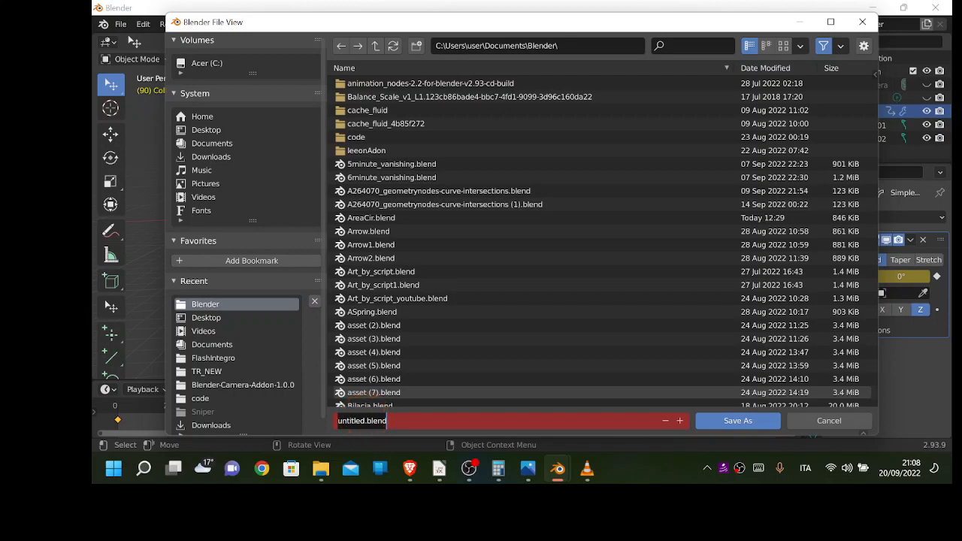
type("cY")
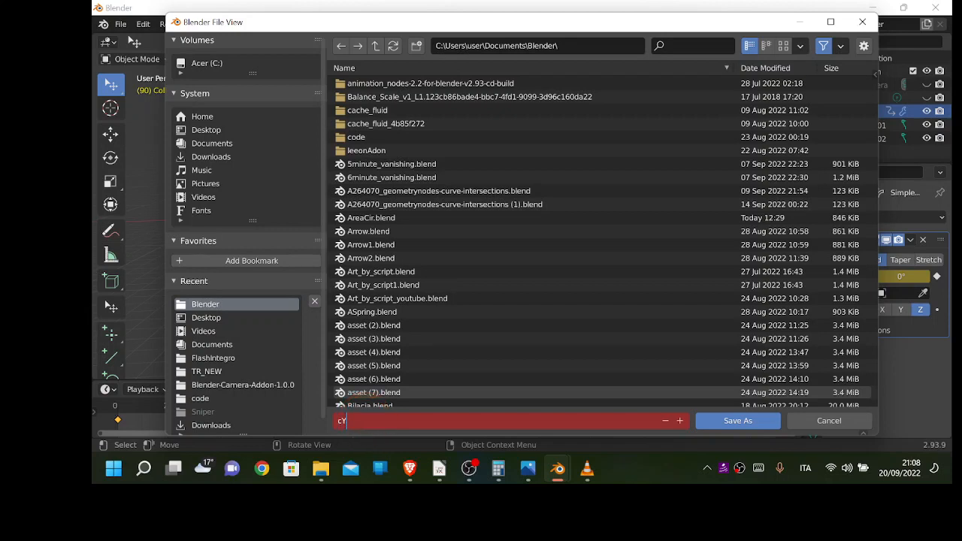
type("LINDER")
key("Return")
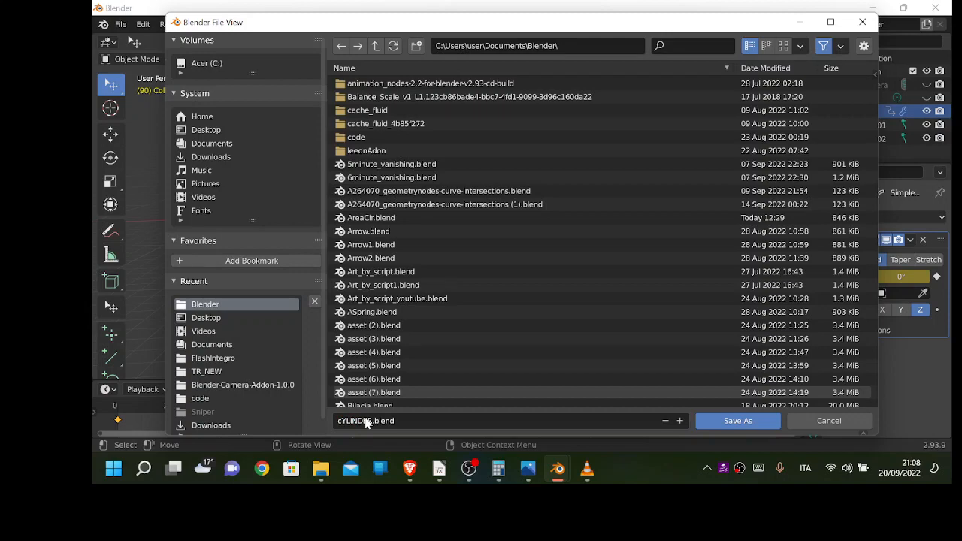
left_click(724, 421)
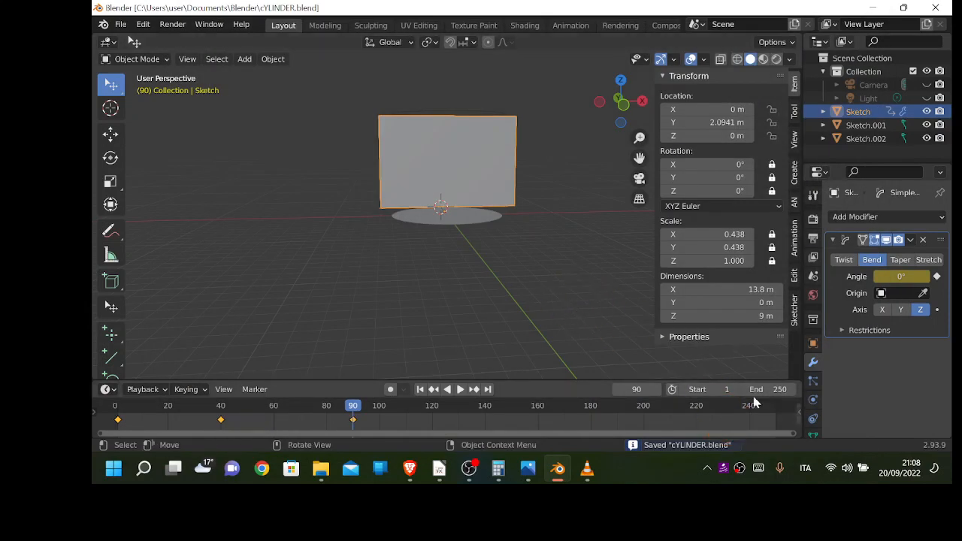
- Set the animation's end frame to 100 and play the wall animation from the first frame
left_click(782, 390)
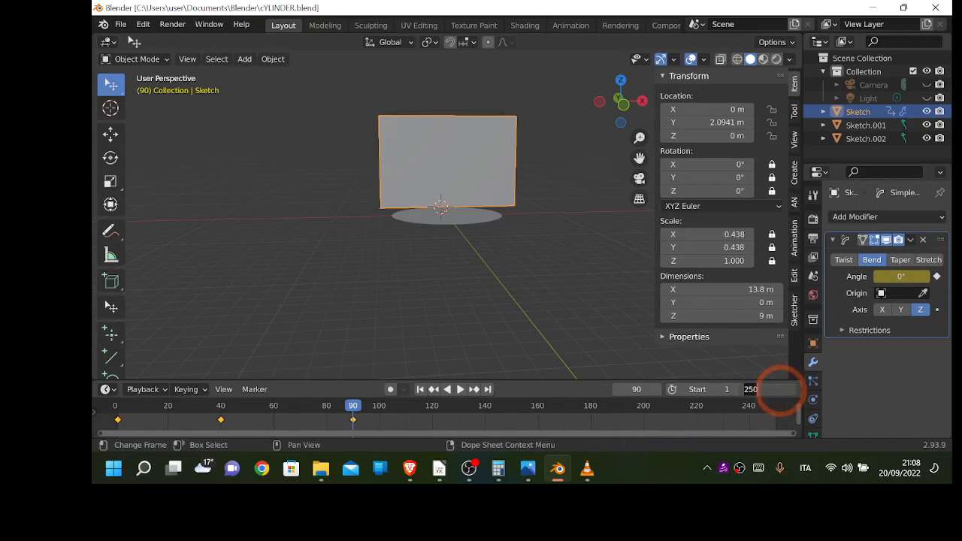
type("100")
key("Return")
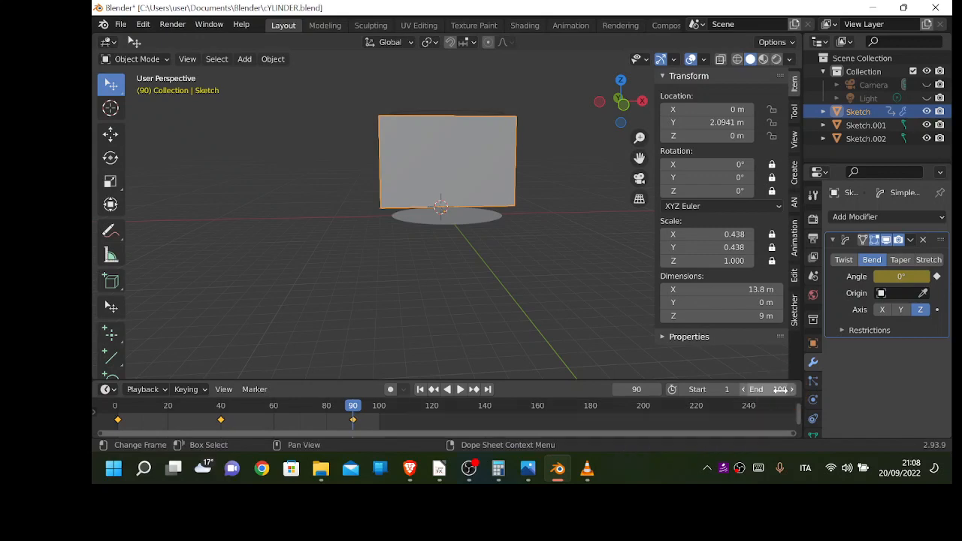
key("shift+Left")
key("space")
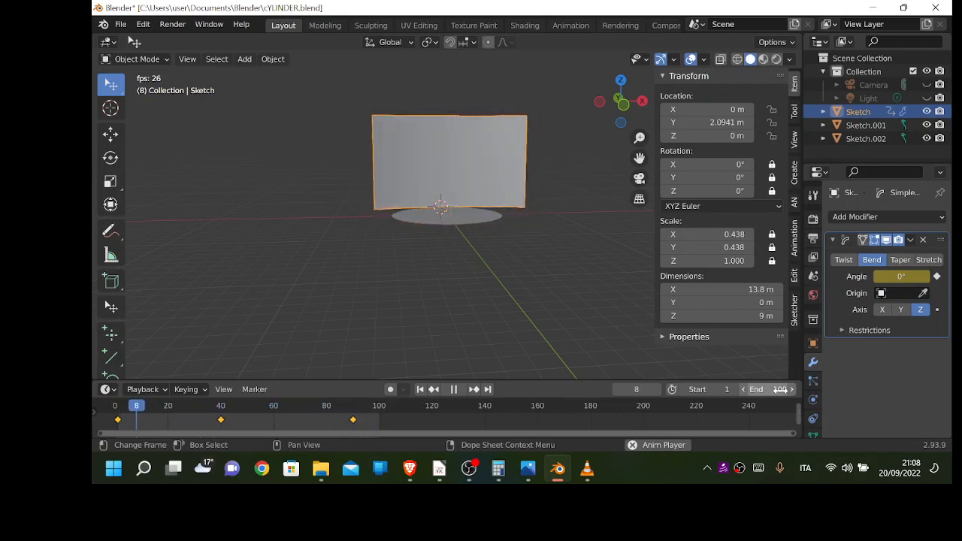
key("space")
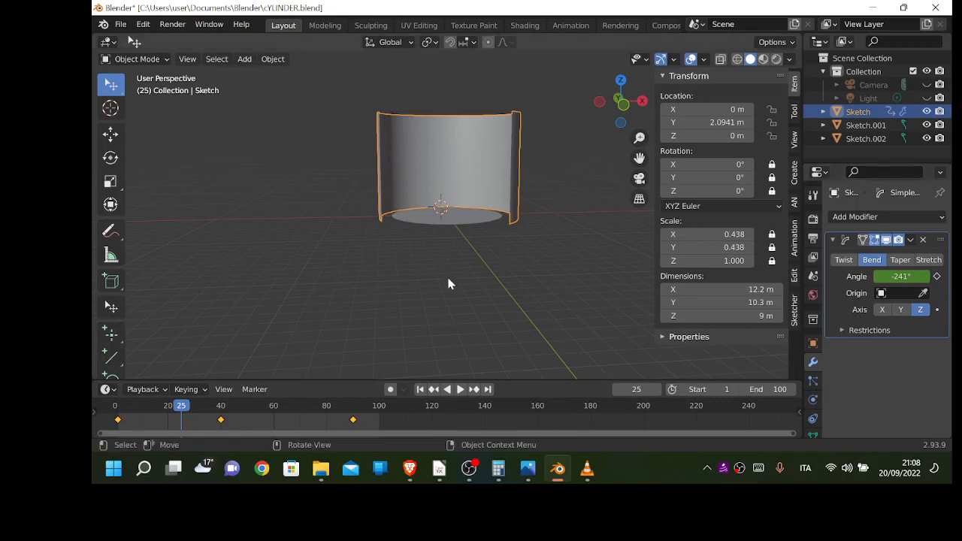
- Go to frame 90 and select the lower disc at the foot of the flat wall
mouse_move(449, 281)
middle_mouse_down()
mouse_move(417, 369)
mouse_move(423, 60)
mouse_move(466, 32)
mouse_move(463, 181)
mouse_move(474, 133)
mouse_move(493, 306)
middle_mouse_up()
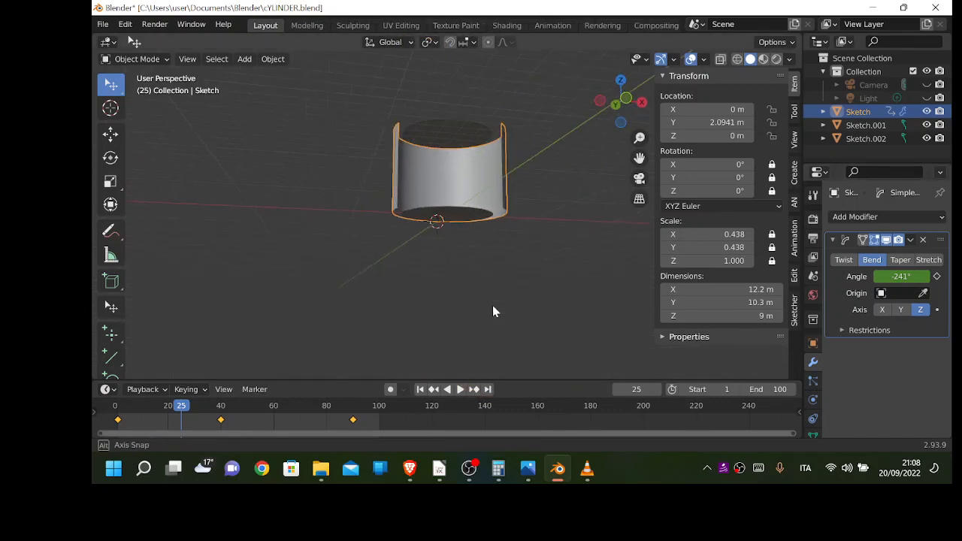
left_click_drag(182, 410, 354, 419)
left_click(465, 219)
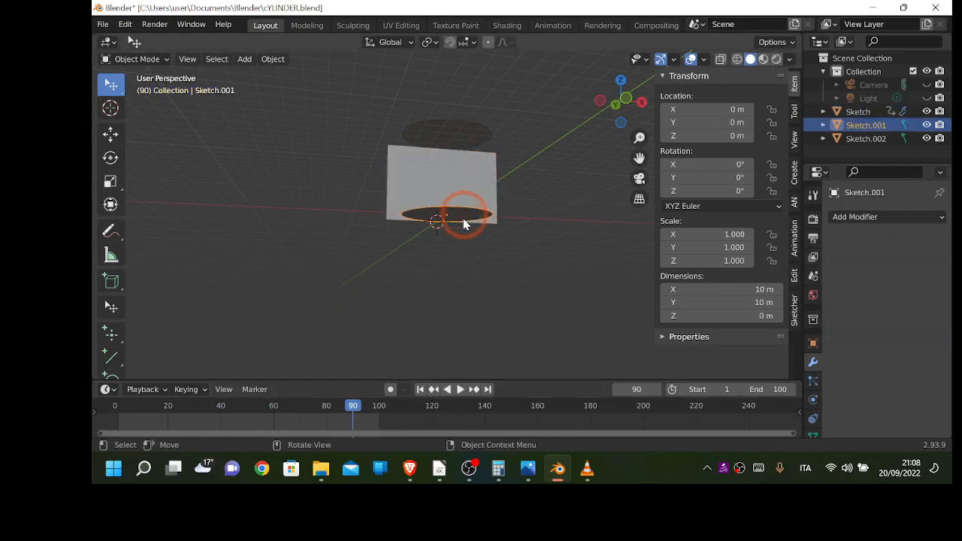
mouse_move(461, 221)
middle_mouse_down()
mouse_move(487, 275)
mouse_move(548, 307)
mouse_move(595, 293)
middle_mouse_up()
key("r")
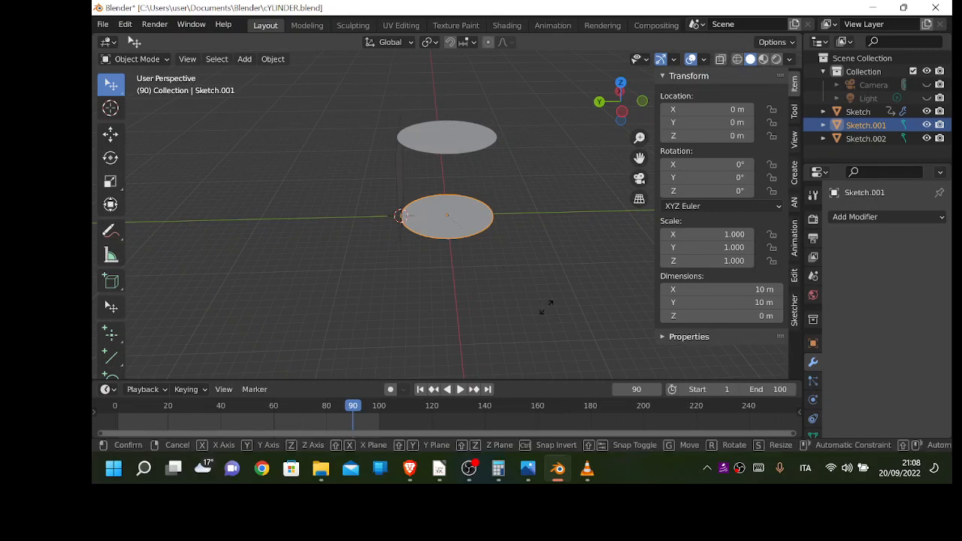
type("x")
type("90")
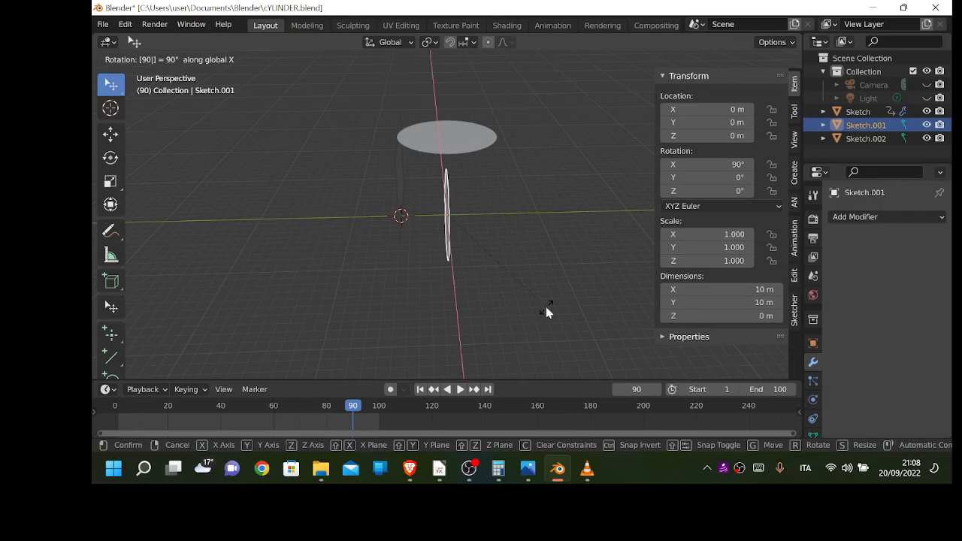
key("Escape")
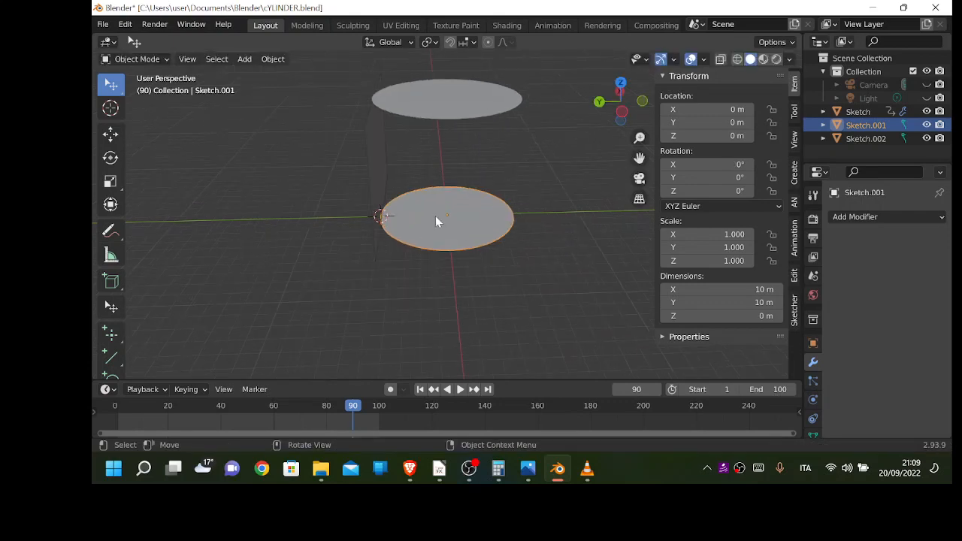
- Set the pivot point to the 3D cursor and rotate the lower disc 90° about the global X axis
middle_click_drag(432, 221, 400, 242)
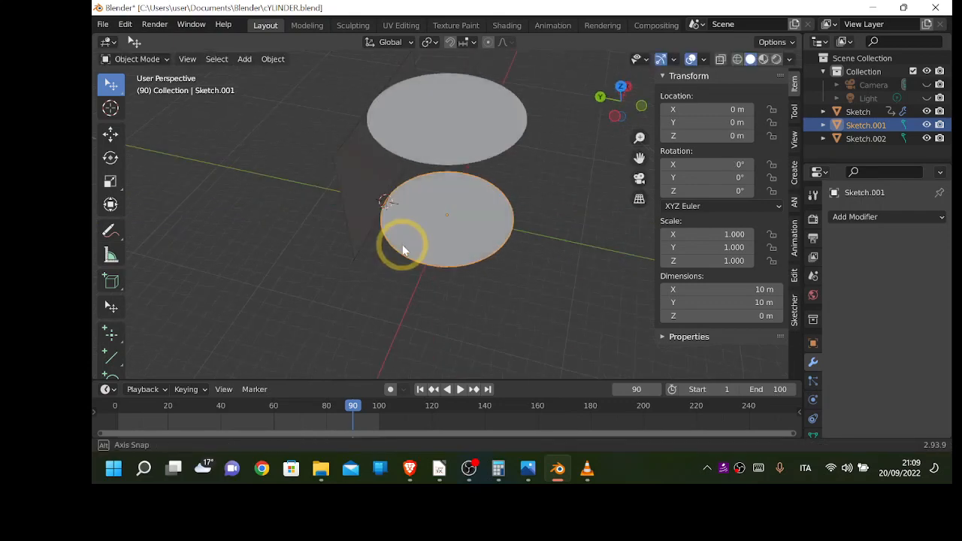
left_click(429, 42)
left_click(451, 74)
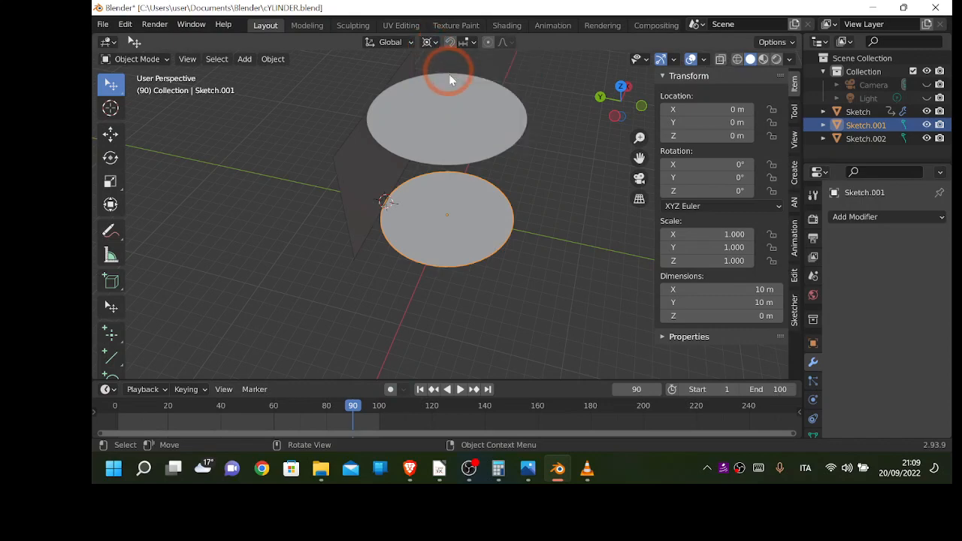
type("r")
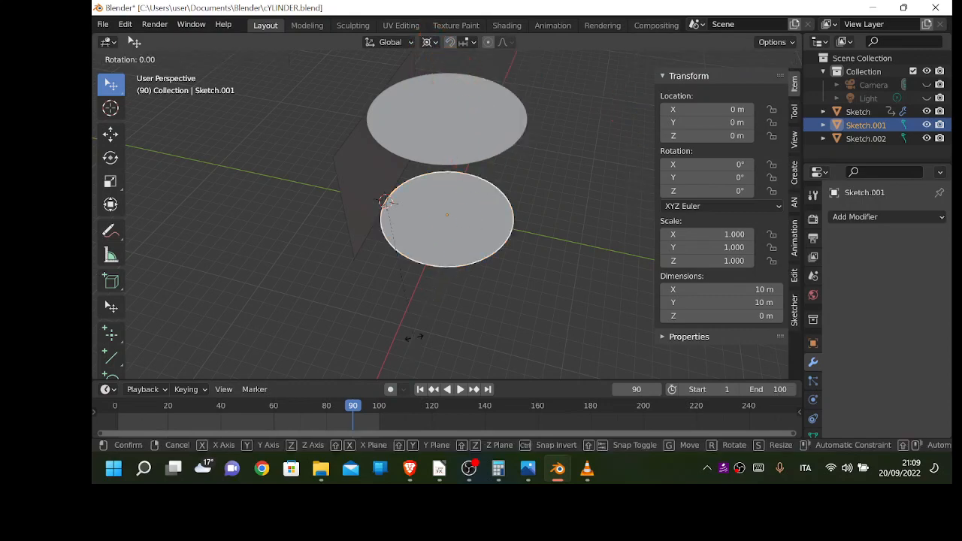
type("x90")
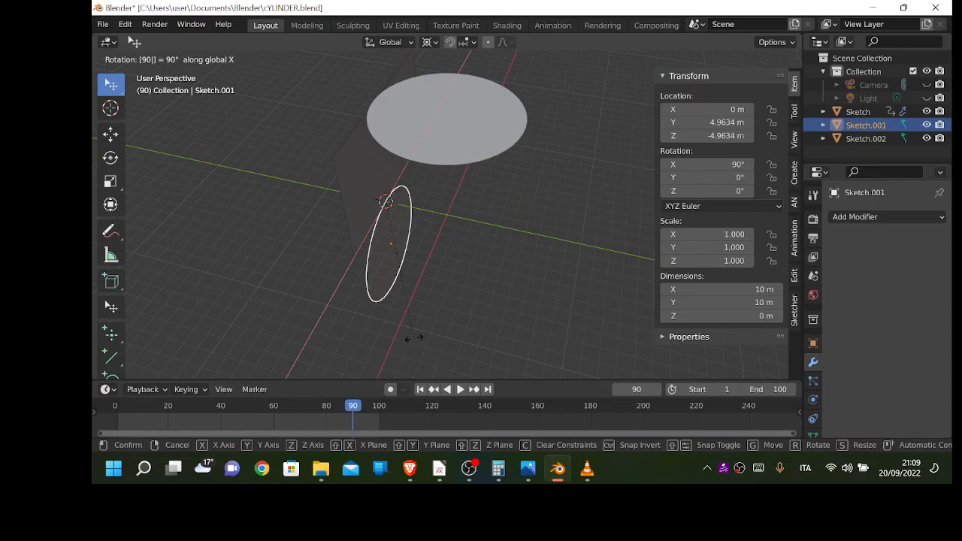
key("Return")
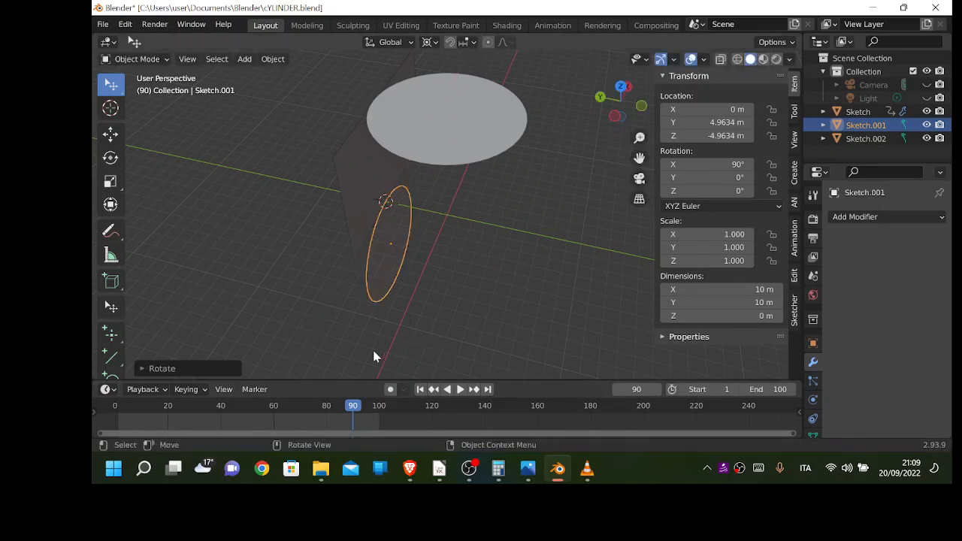
- Insert a Rotation keyframe for the lower disc at frame 90 and play the animation
key("i")
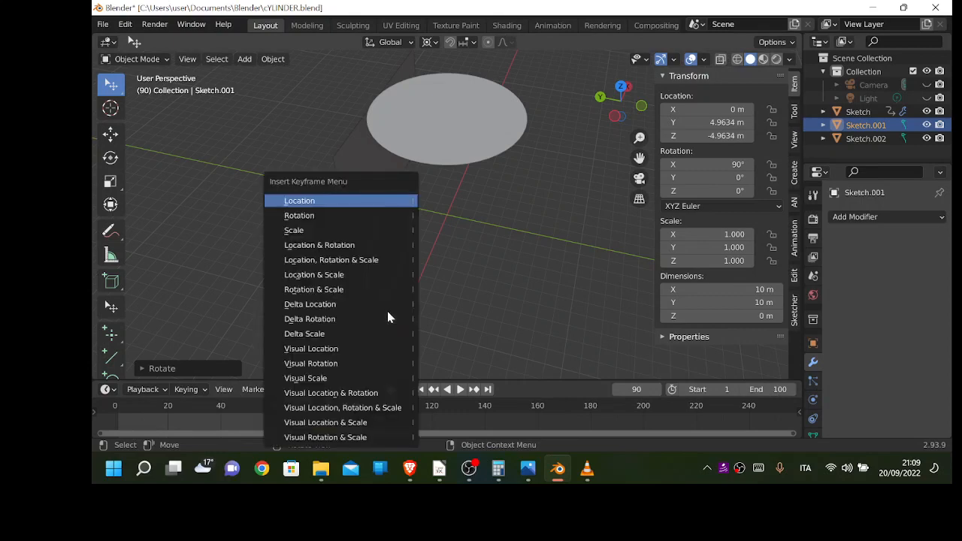
left_click(299, 217)
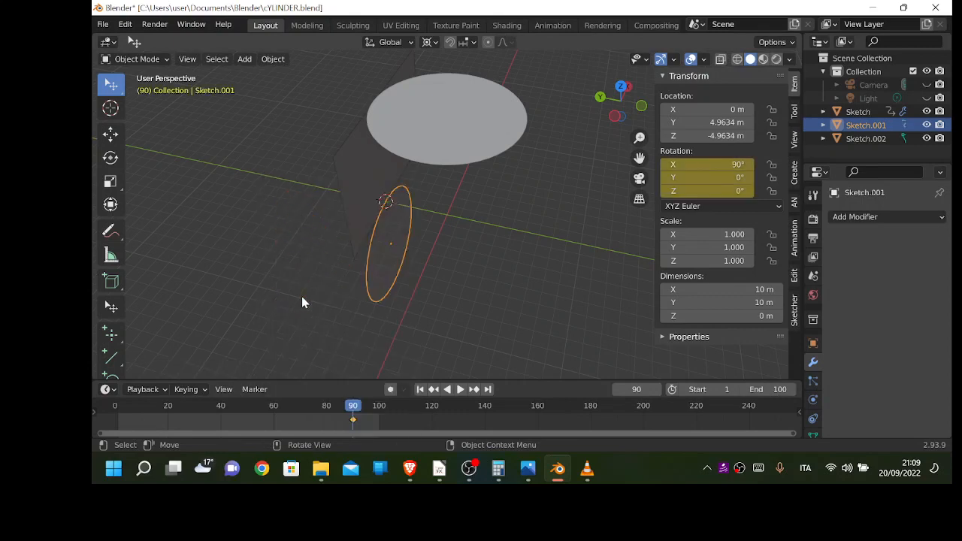
key("space")
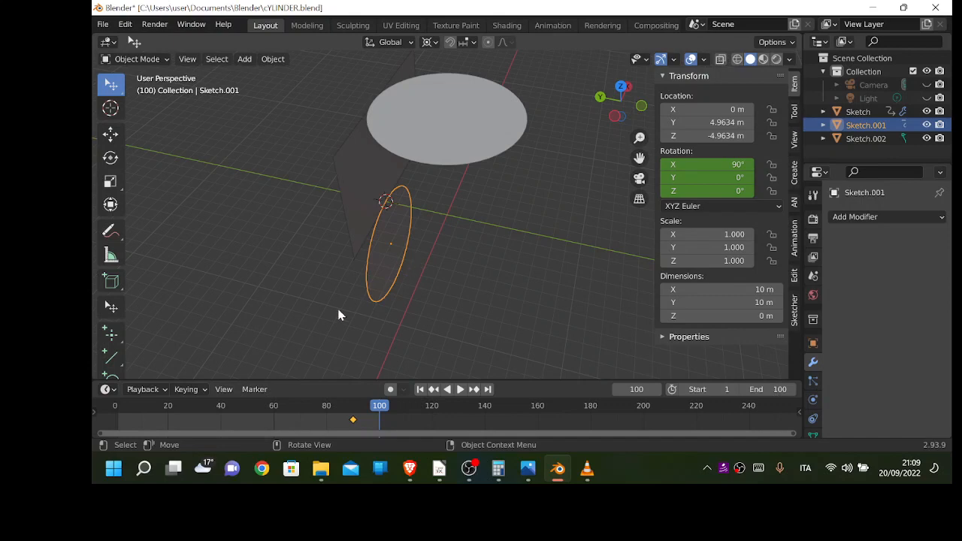
- At frame 40, rotate the lower disc -90° about the global X axis and insert a Rotation keyframe
left_click(365, 186)
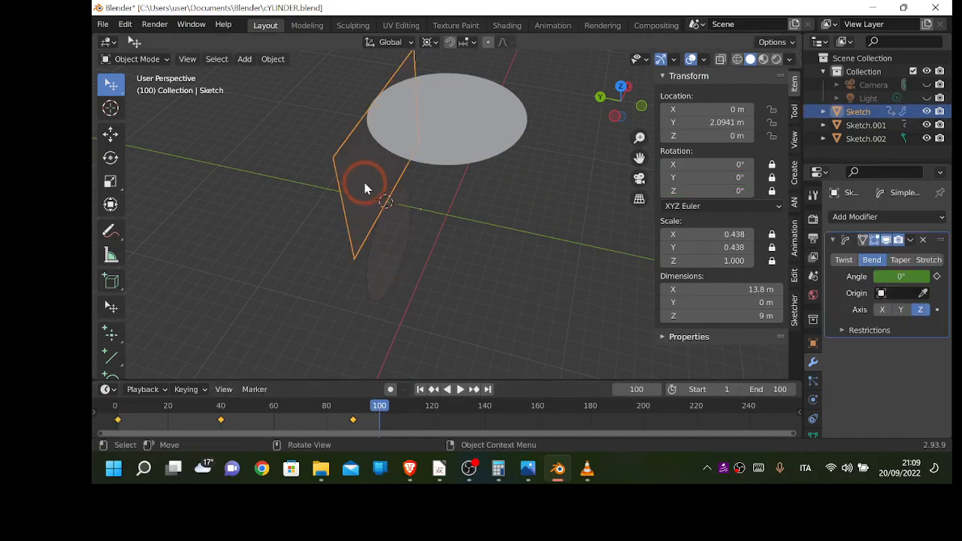
left_click(404, 235)
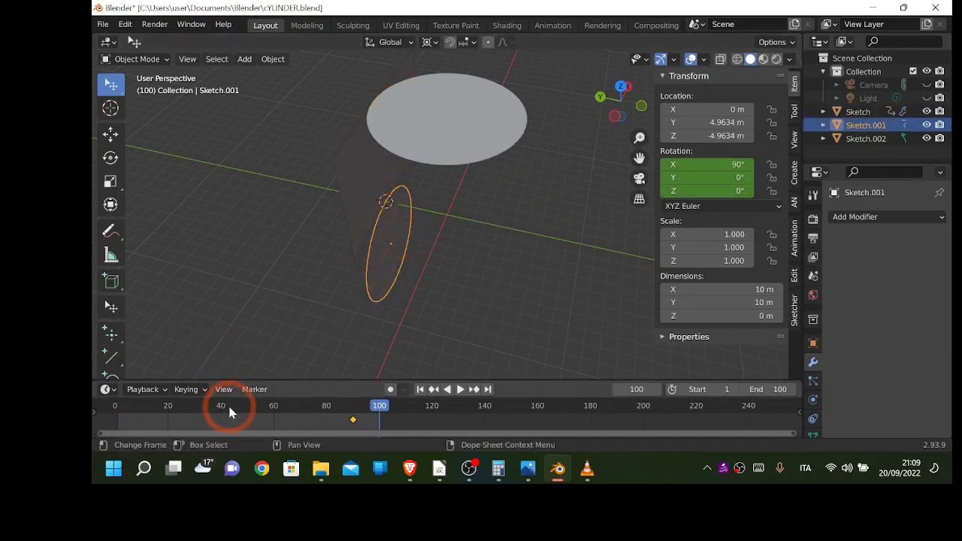
left_click_drag(350, 417, 221, 412)
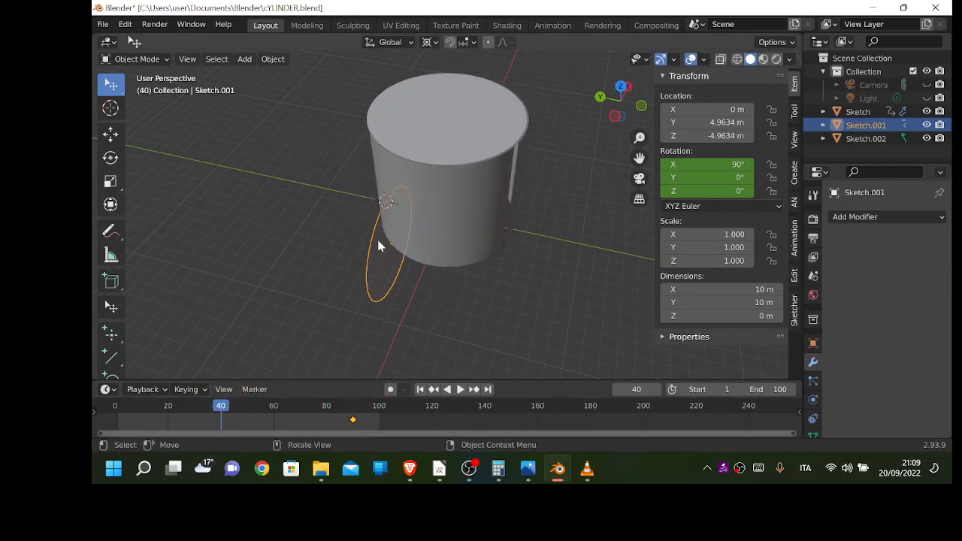
key("r")
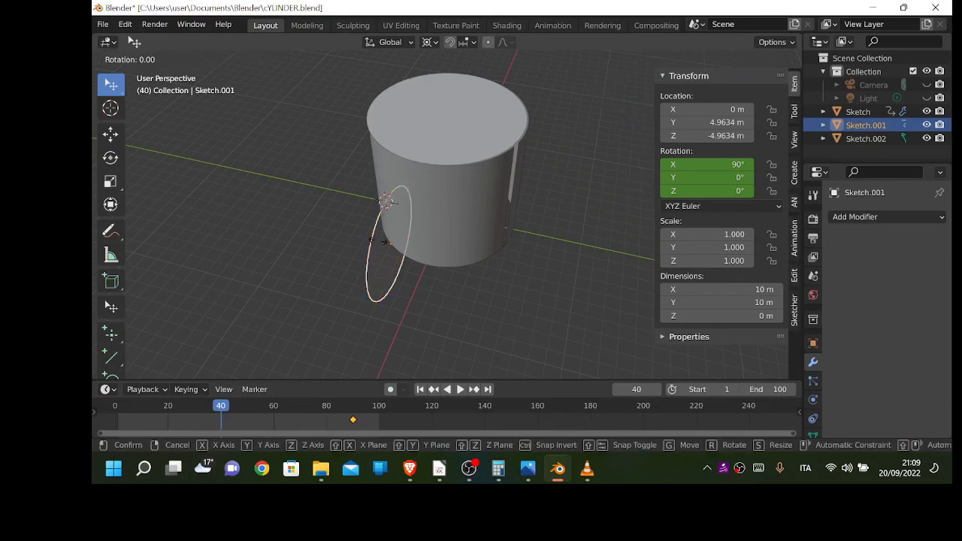
key("x")
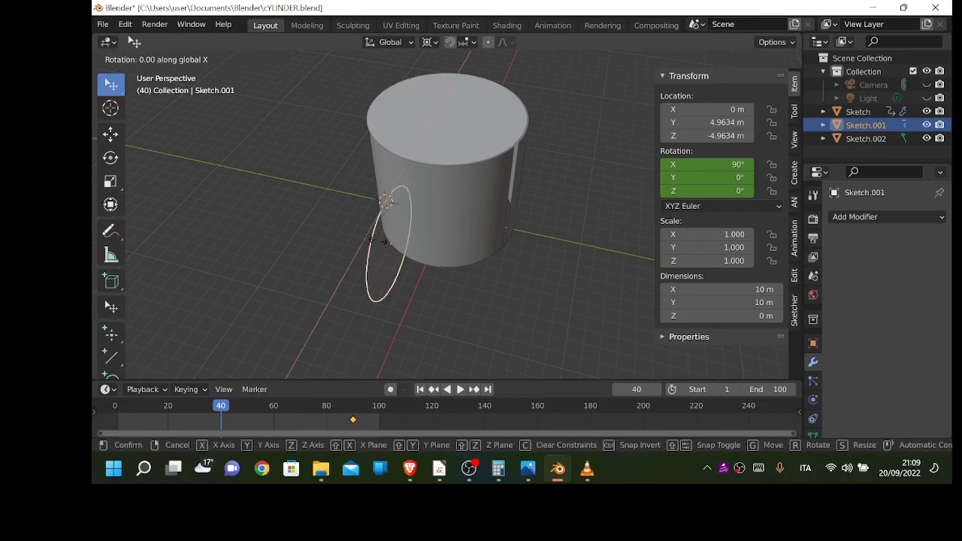
type("-90")
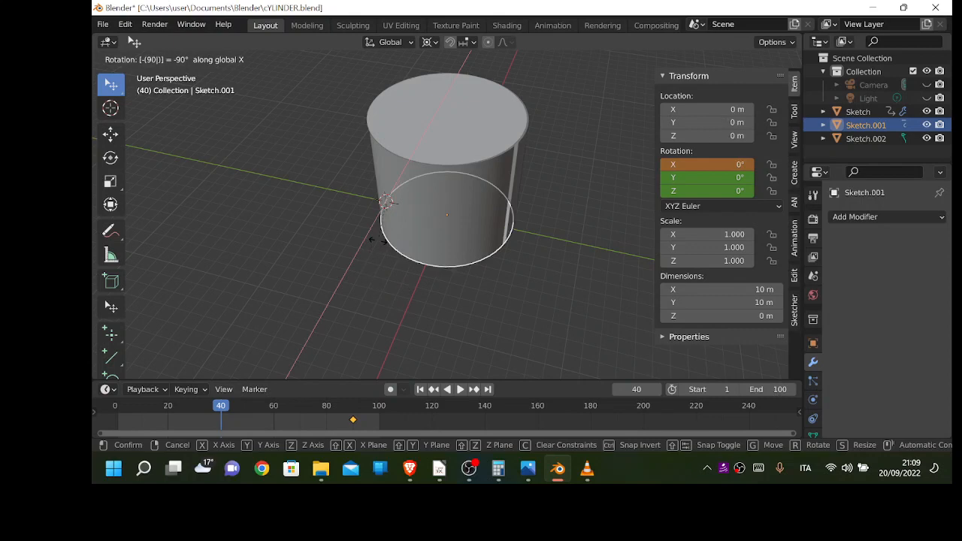
key("Return")
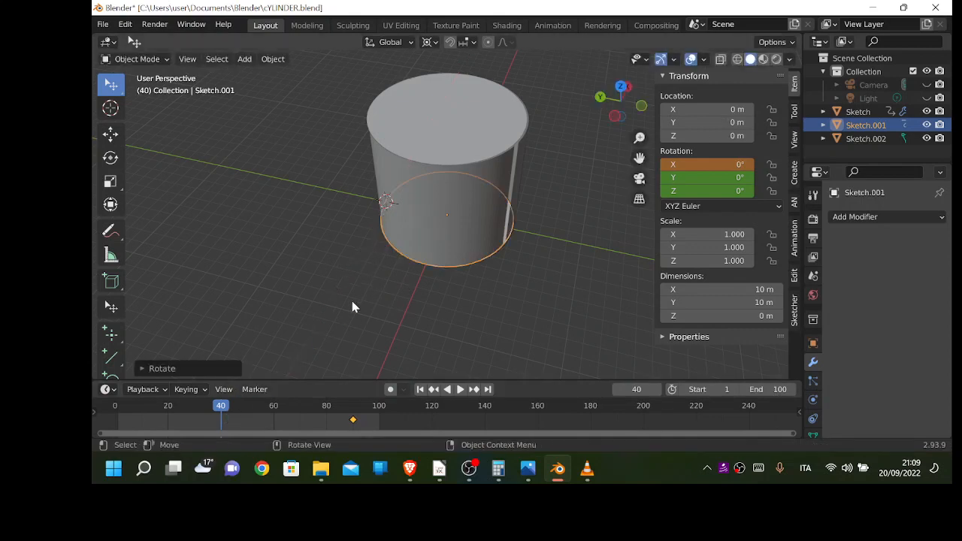
key("i")
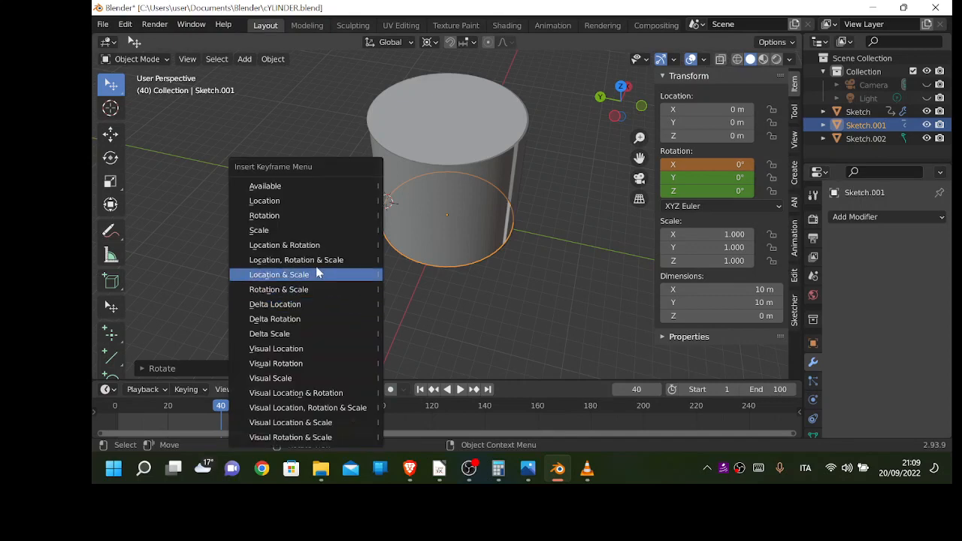
left_click(286, 215)
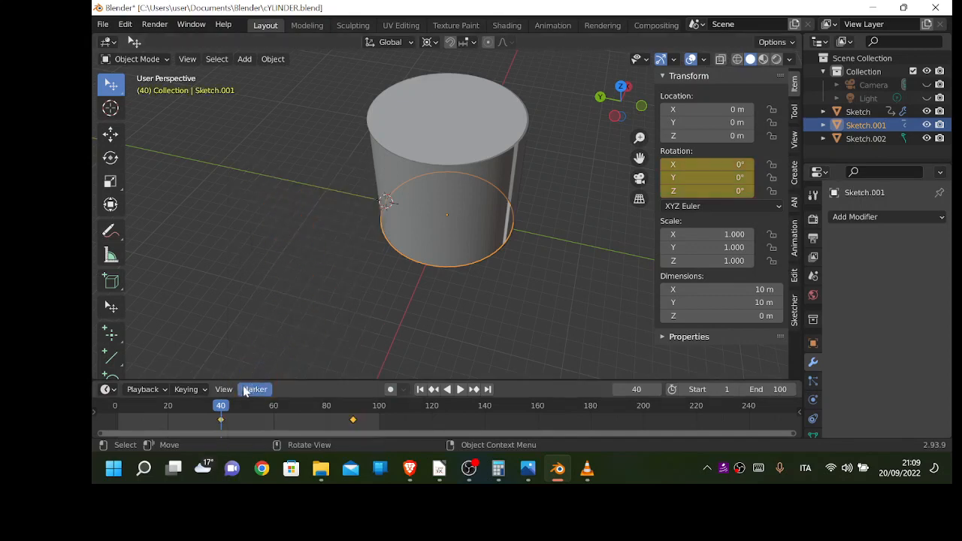
mouse_move(222, 406)
left_mouse_down()
mouse_move(125, 404)
mouse_move(289, 412)
mouse_move(343, 422)
mouse_move(231, 423)
mouse_move(397, 433)
mouse_move(198, 447)
mouse_move(375, 442)
mouse_move(193, 442)
mouse_move(223, 445)
left_mouse_up()
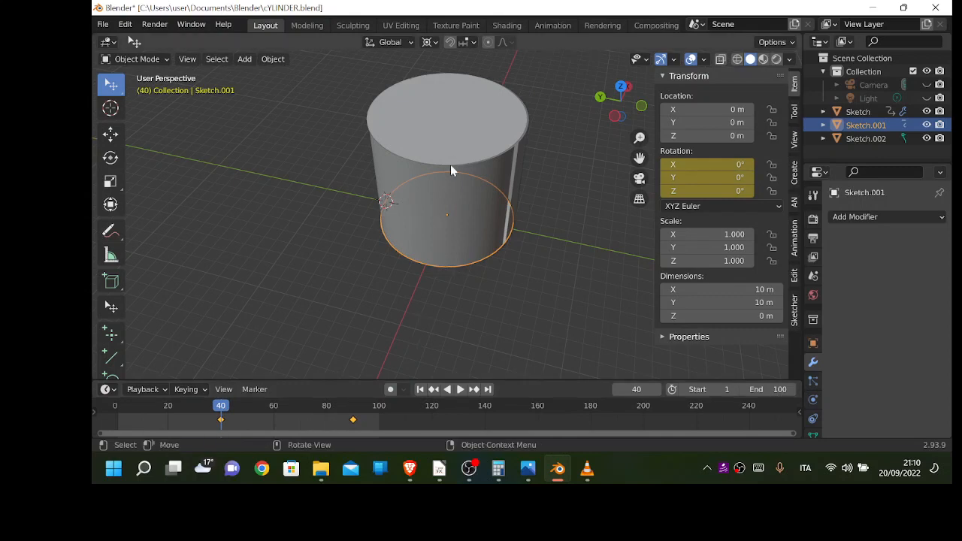
- Hide the side wall from the viewport and select the lower disc
left_click(468, 200)
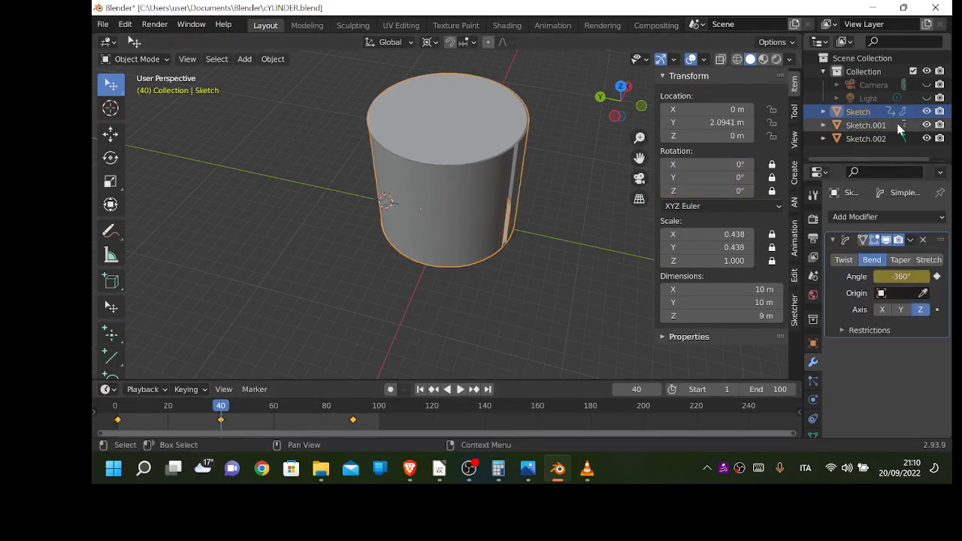
left_click(926, 112)
left_click(475, 201)
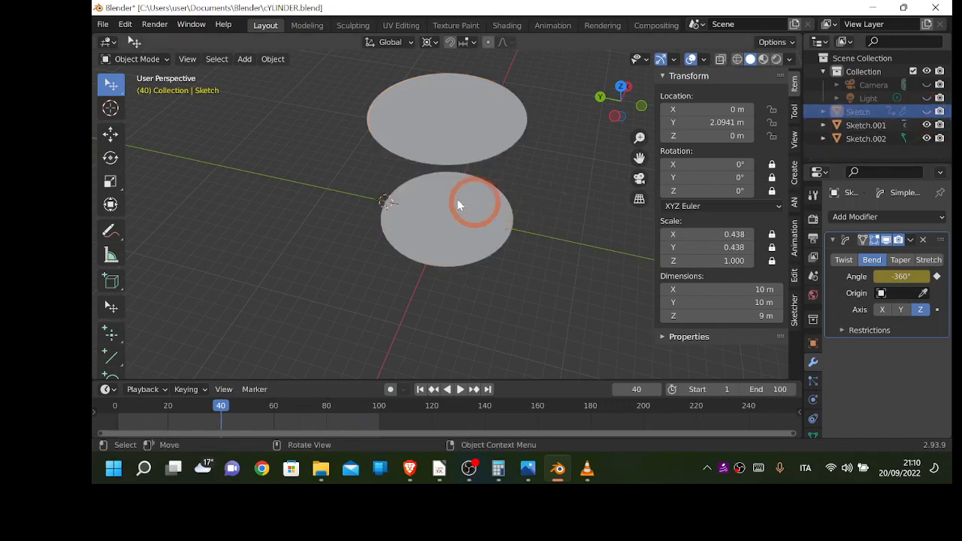
left_click(410, 216)
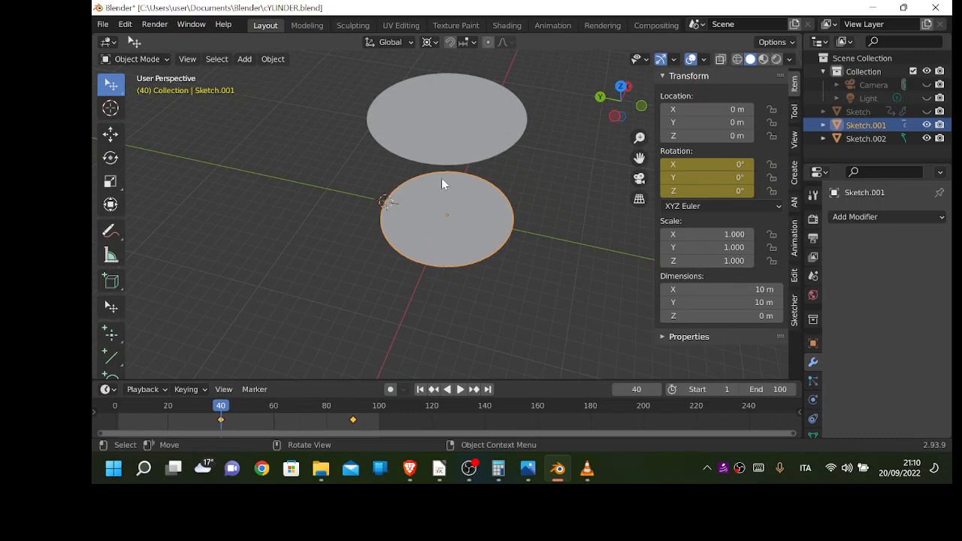
- Set the pivot point to the 3D cursor and try rotating the lower disc freely
left_click(433, 42)
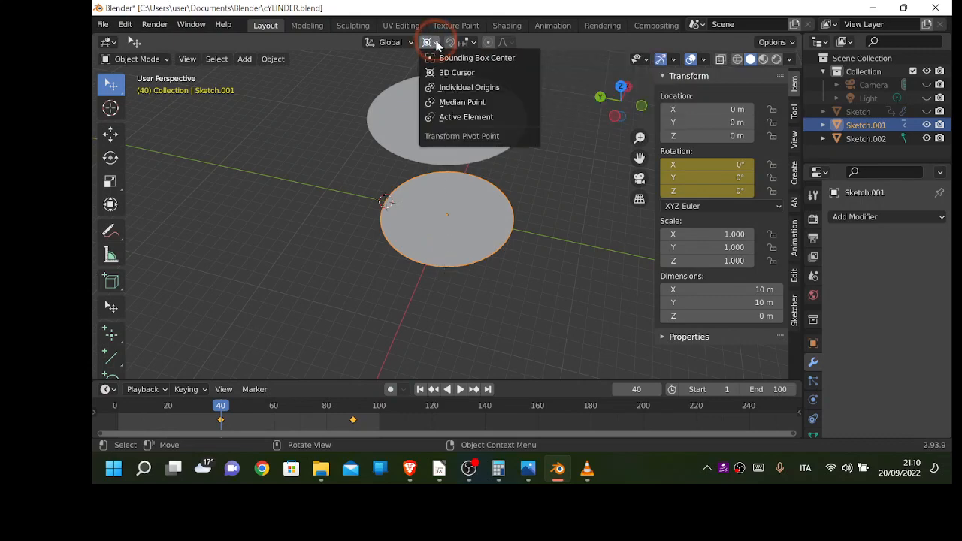
left_click(444, 74)
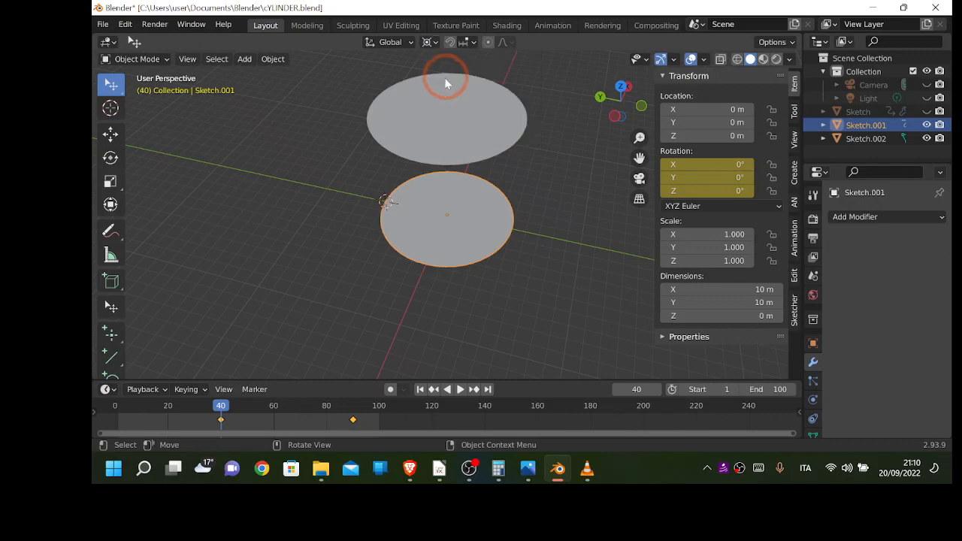
key("r")
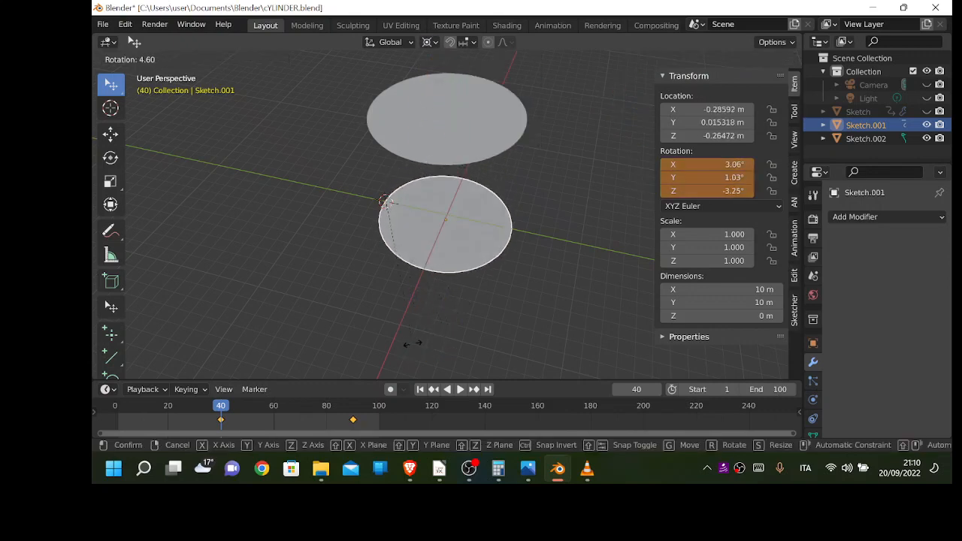
right_click(412, 344)
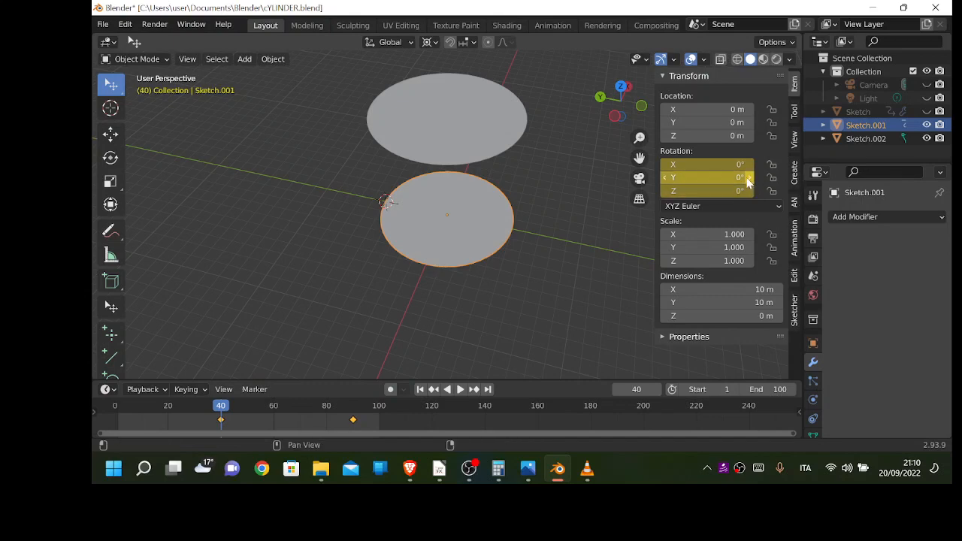
- Try altering the lower disc's Y and X rotation values, resetting each to 0°
left_click_drag(710, 175, 705, 175)
left_click(705, 176)
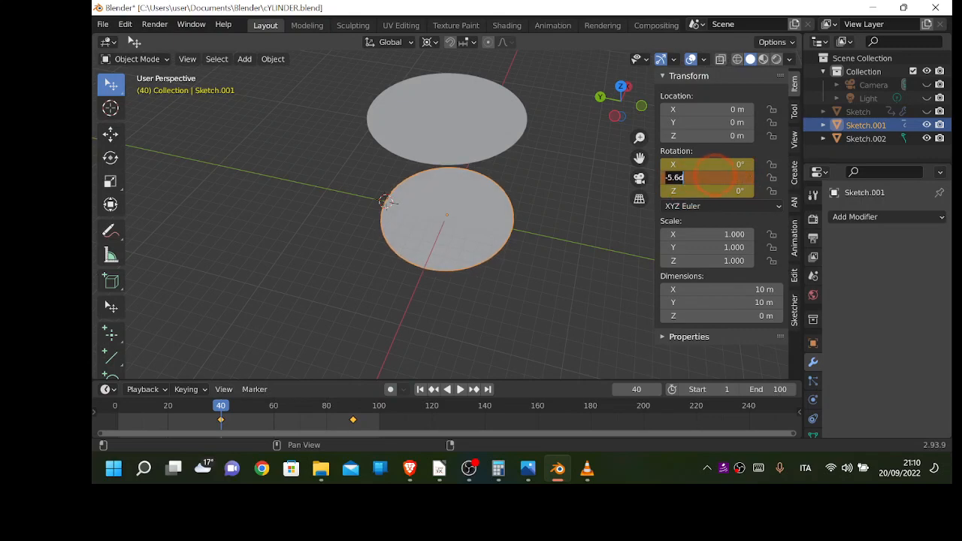
type("0")
key("Return")
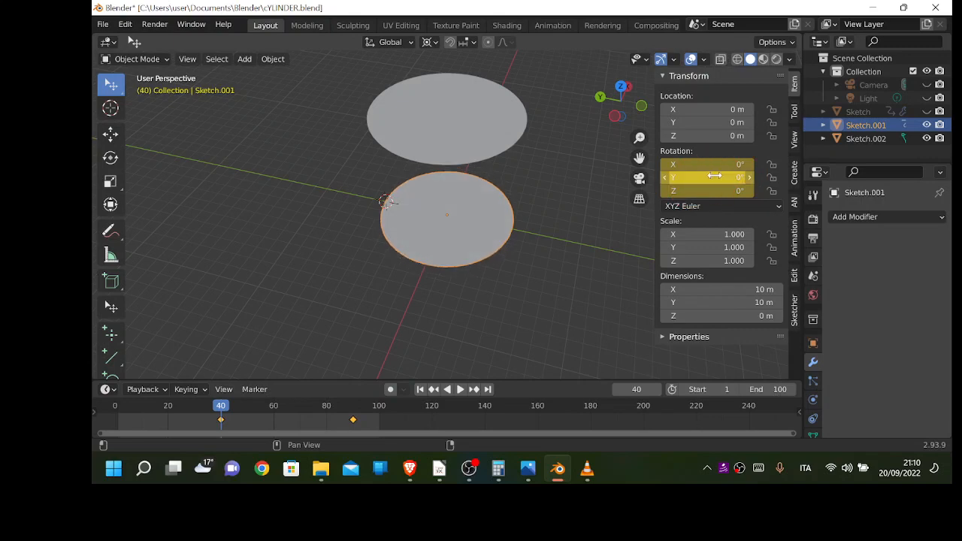
mouse_move(726, 165)
left_mouse_down()
mouse_move(707, 165)
mouse_move(726, 165)
left_mouse_up()
left_click(728, 164)
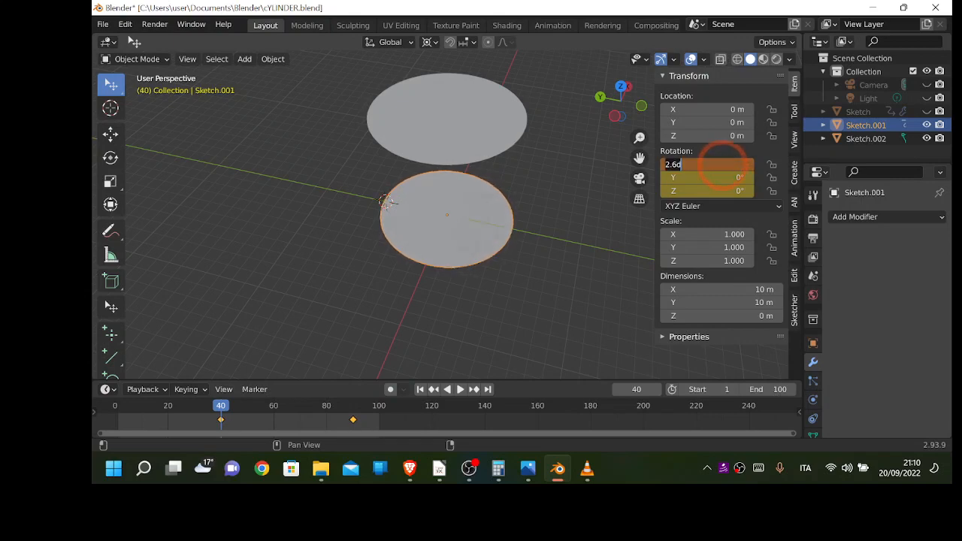
type("0")
key("Return")
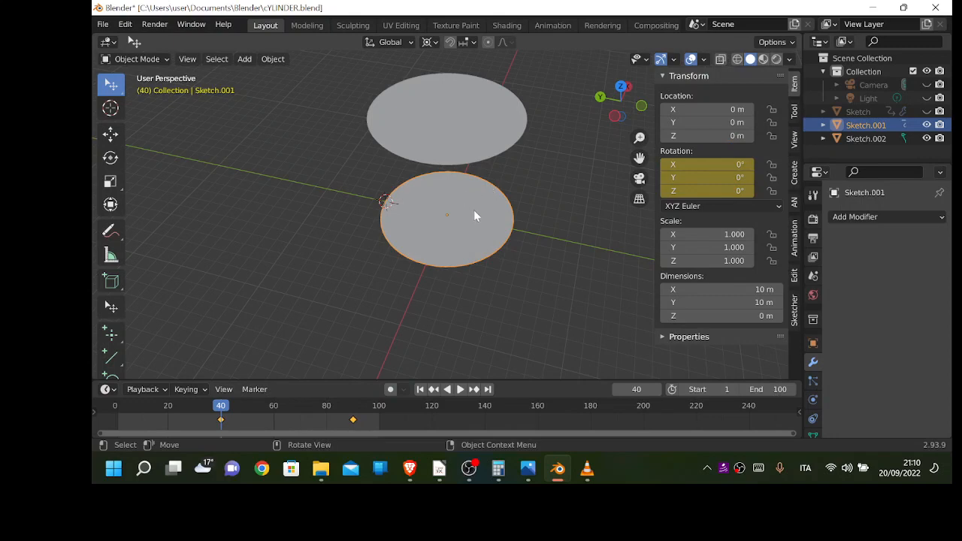
- Snap the 3D cursor to the lower disc's origin at its centre in Object Mode
key("Tab")
scroll(421, 217, "up", 2)
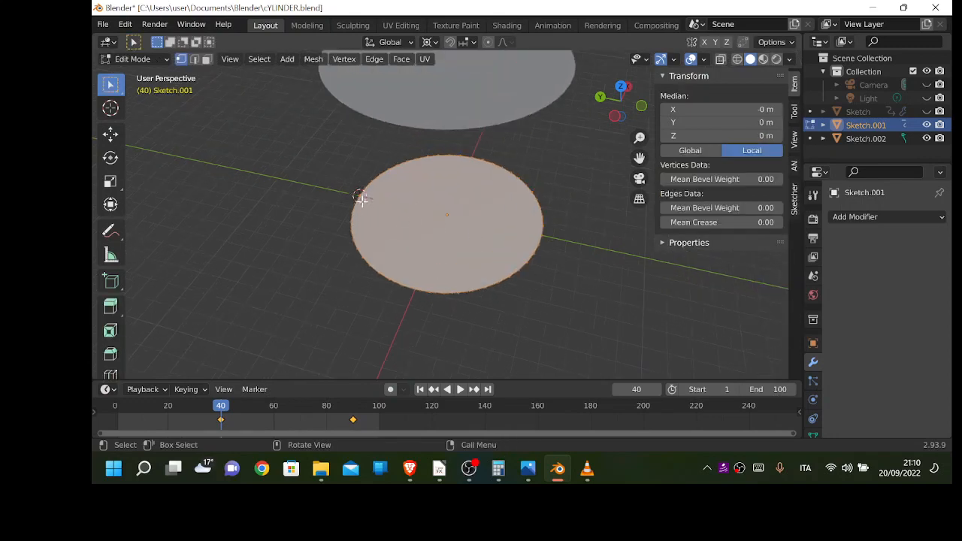
key("Tab")
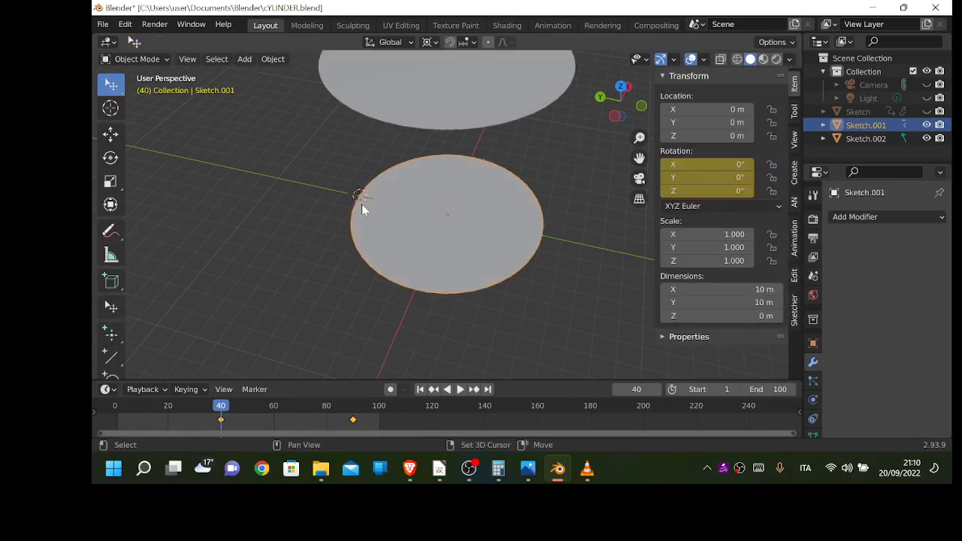
key("shift+s")
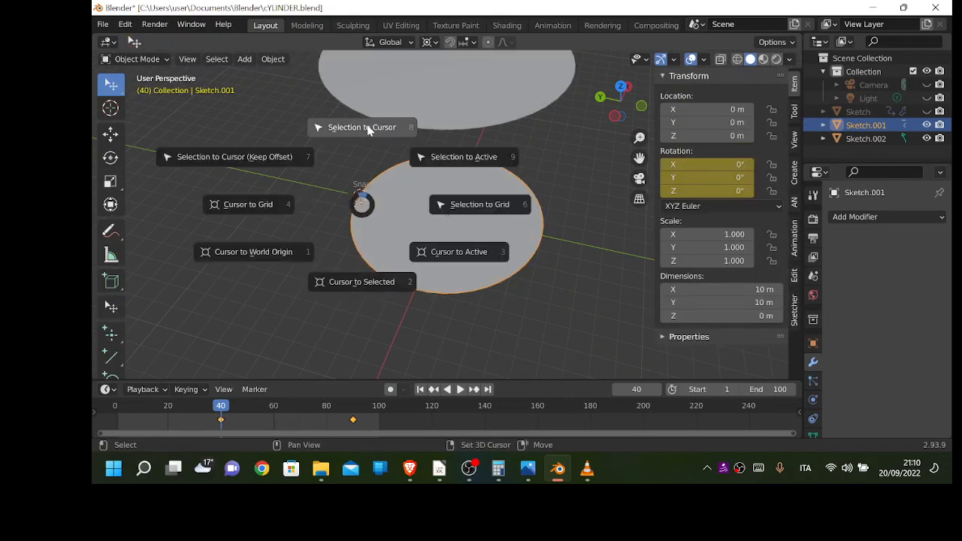
left_click(370, 285)
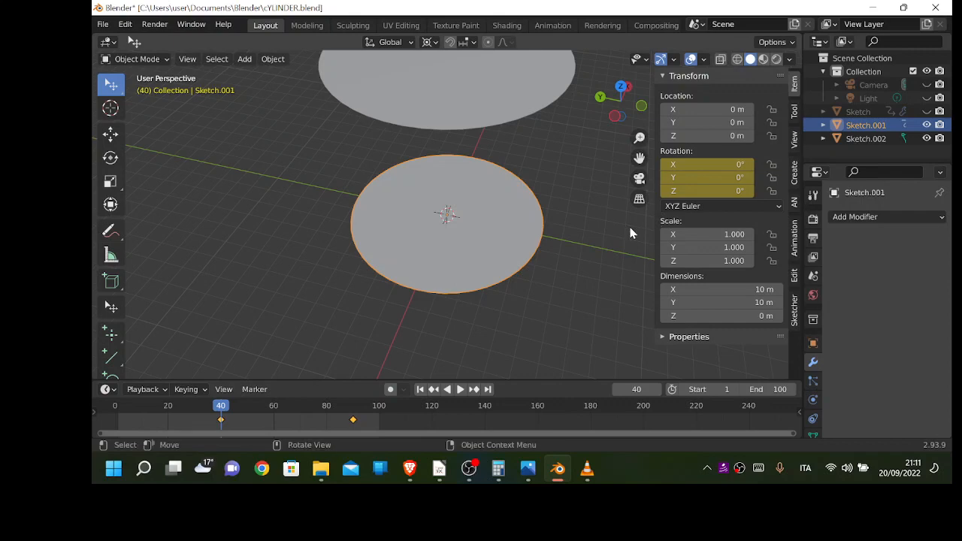
- Try tilting the lower disc about X from its centre and reset its X rotation to 0°
left_click(717, 167)
mouse_move(717, 167)
left_mouse_down()
mouse_move(774, 171)
mouse_move(717, 167)
left_mouse_up()
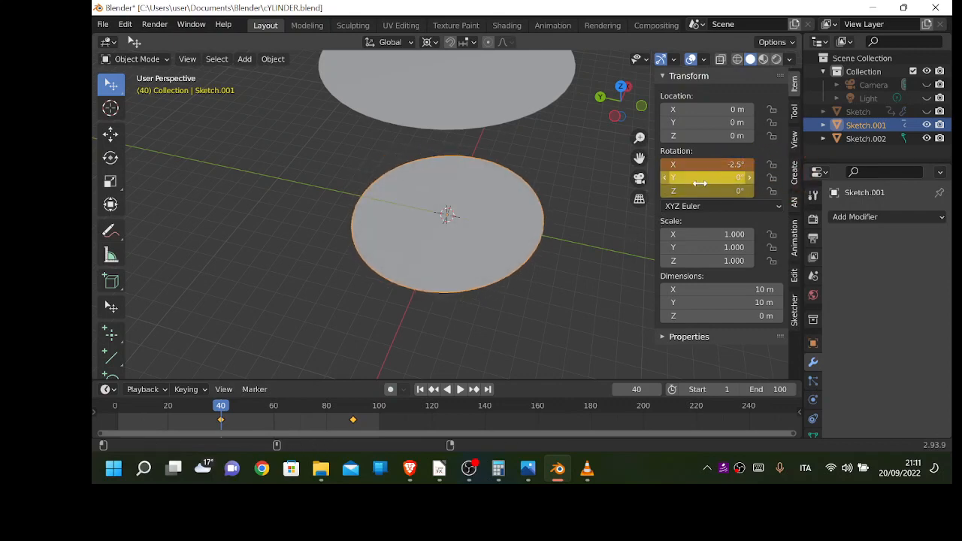
left_click(702, 164)
type("0")
key("Return")
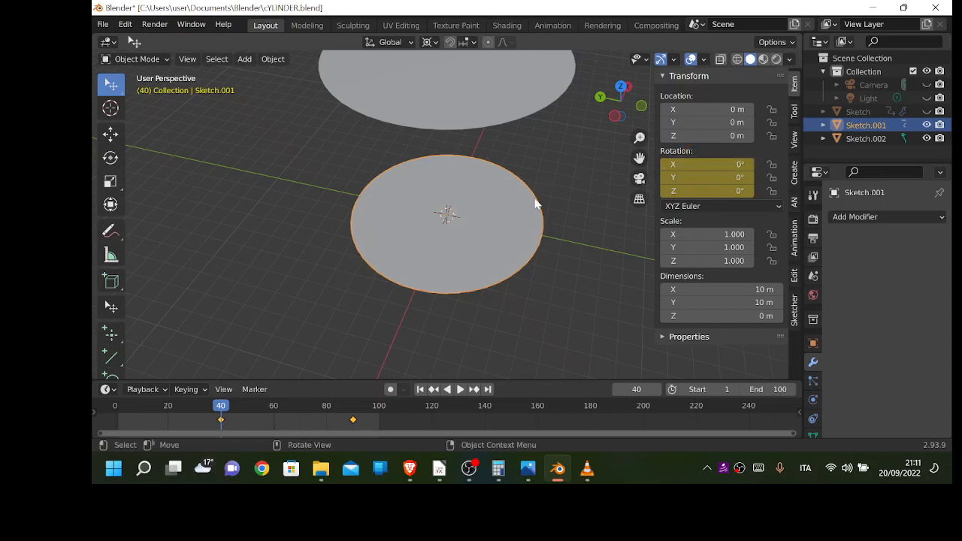
- Snap the 3D cursor to the lower disc's rim vertex at Y 5 m and return to Object Mode
key("Tab")
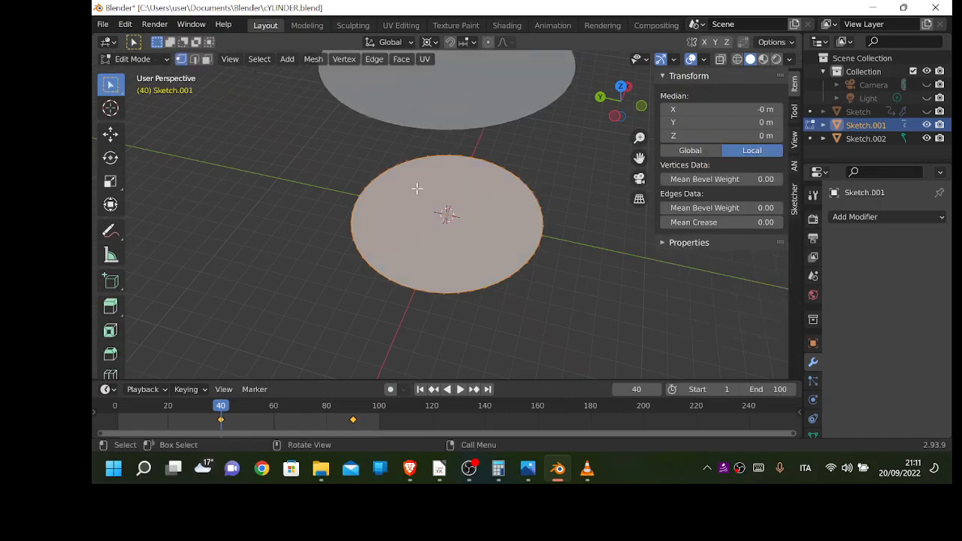
left_click(361, 194)
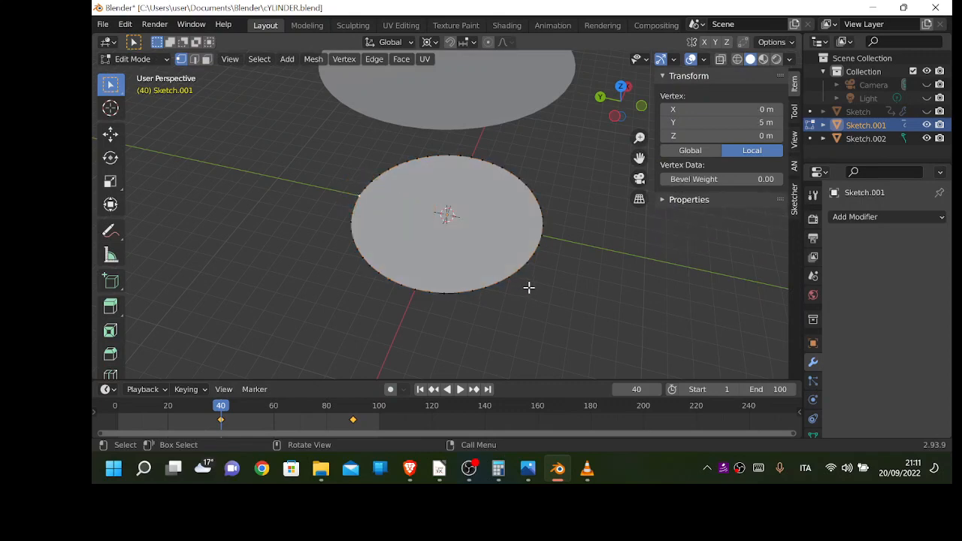
key("shift+s")
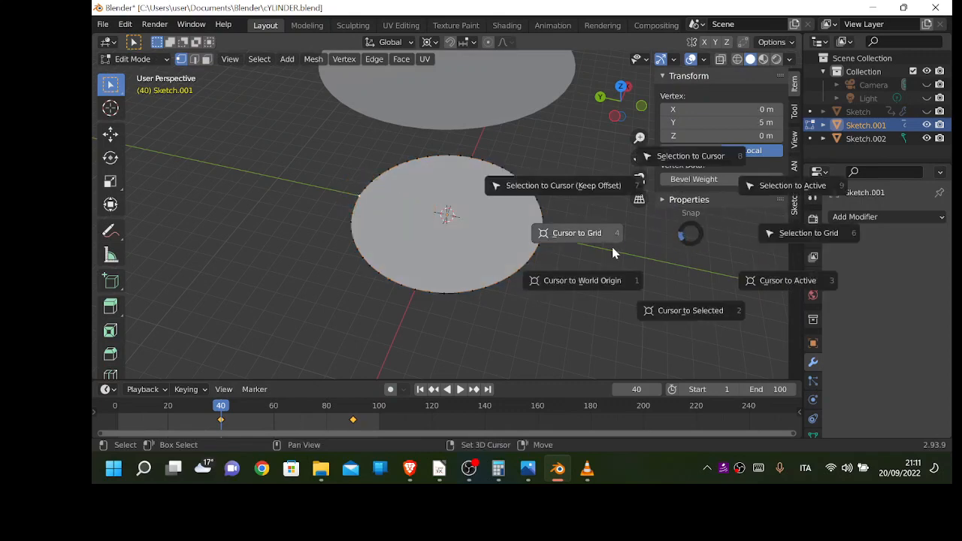
left_click(685, 311)
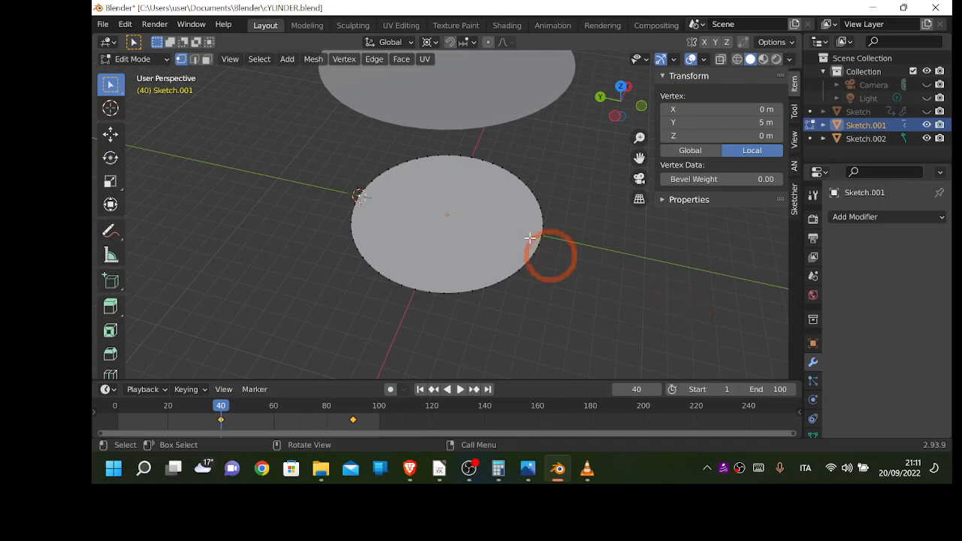
key("Tab")
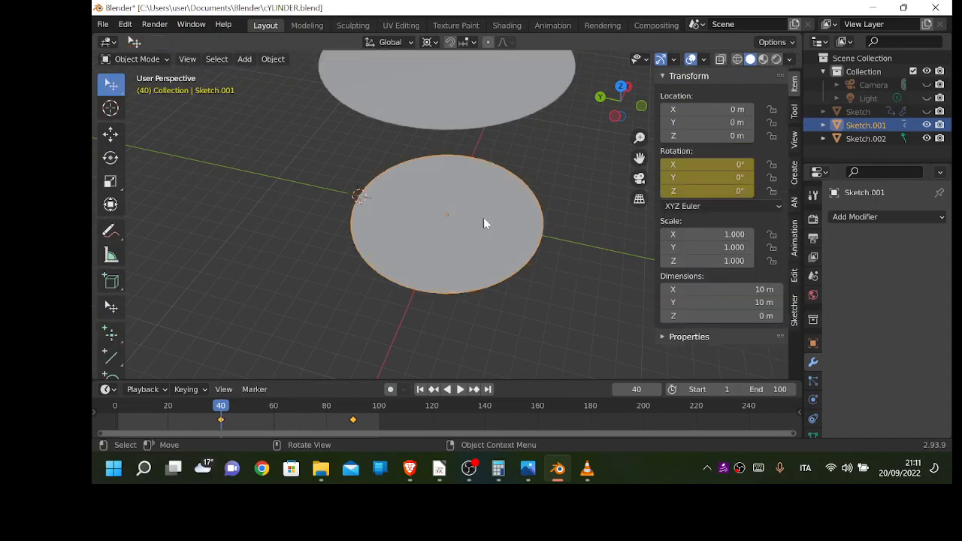
- Reapply the 3D cursor as the pivot point and try rotating the lower disc through its X rotation value
key("r")
key("Escape")
mouse_move(725, 166)
left_mouse_down()
mouse_move(883, 171)
mouse_move(727, 164)
left_mouse_up()
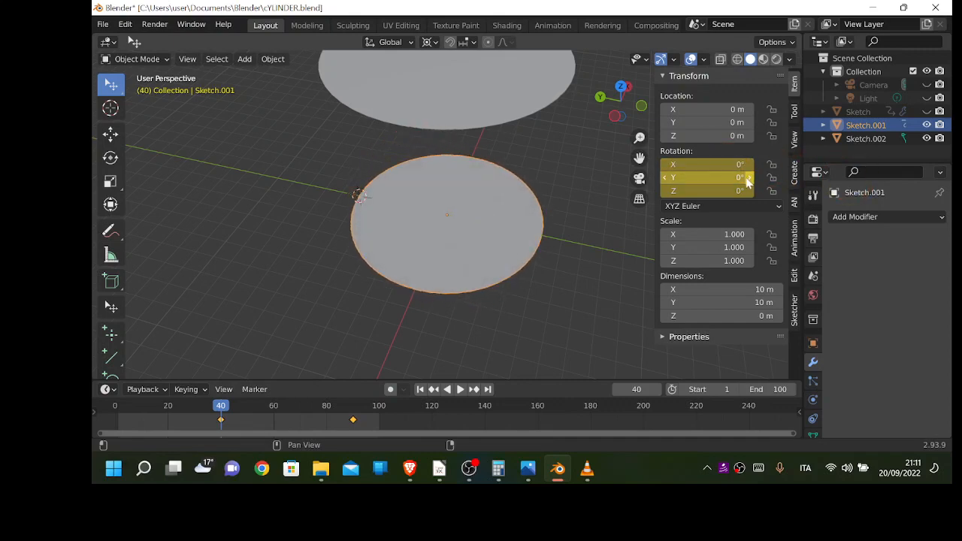
left_click(429, 42)
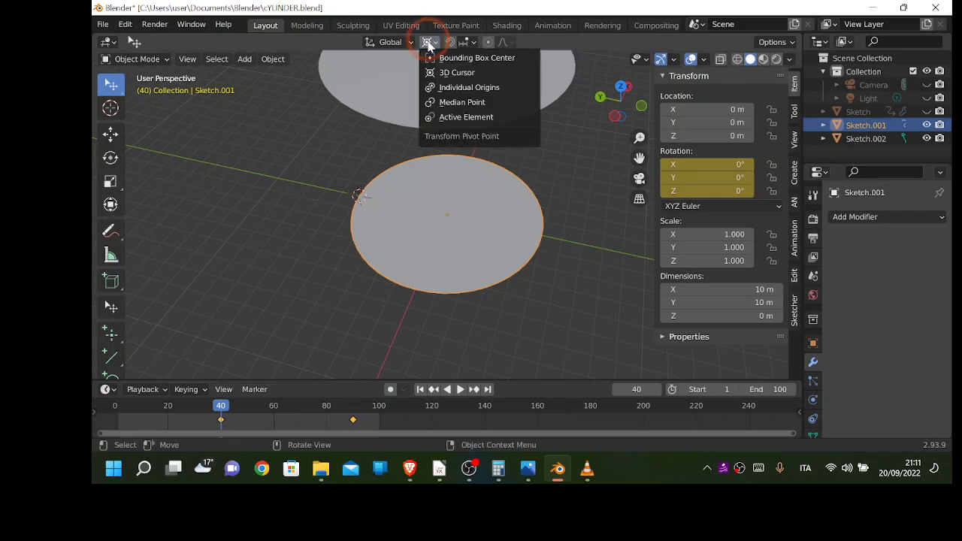
left_click(438, 73)
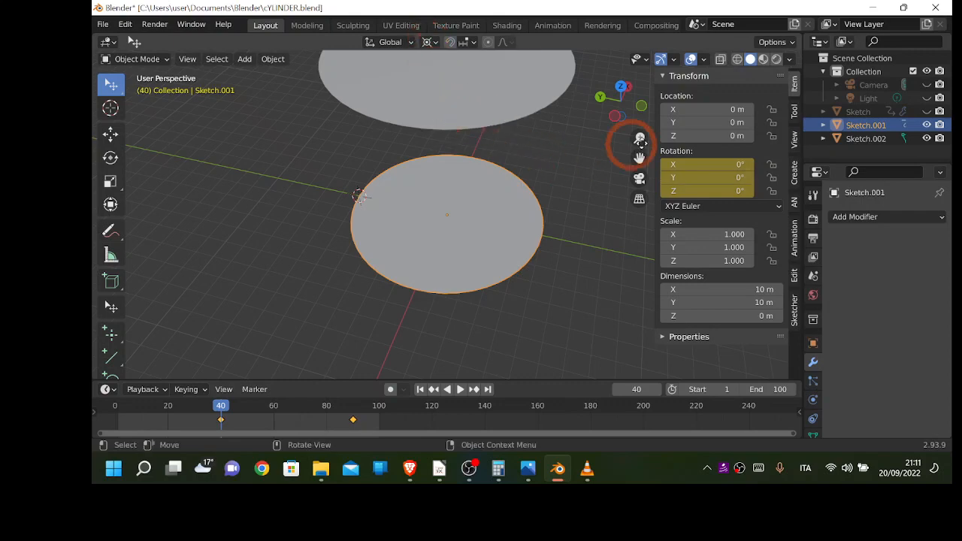
left_click_drag(726, 164, 687, 162)
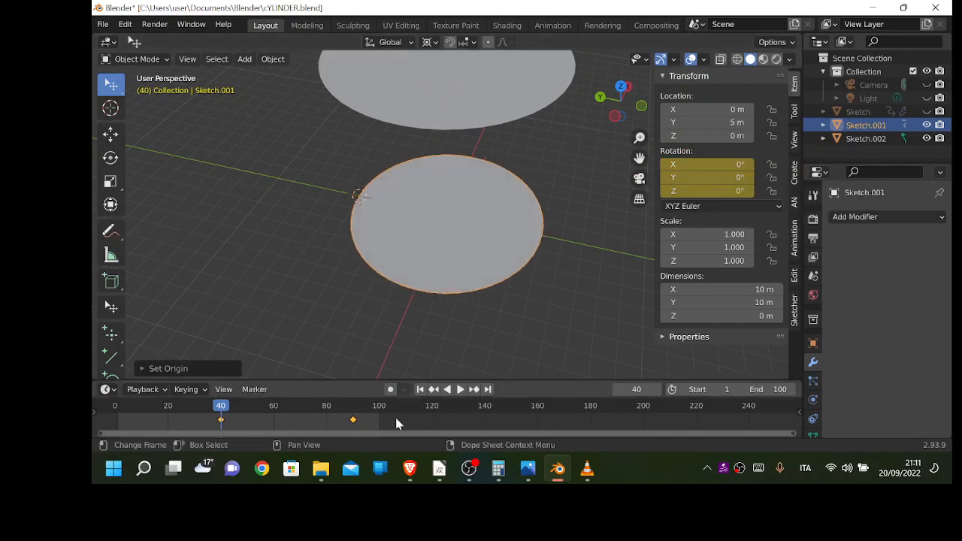
- Set the lower disc's origin to the 3D cursor on its rim
left_click(273, 59)
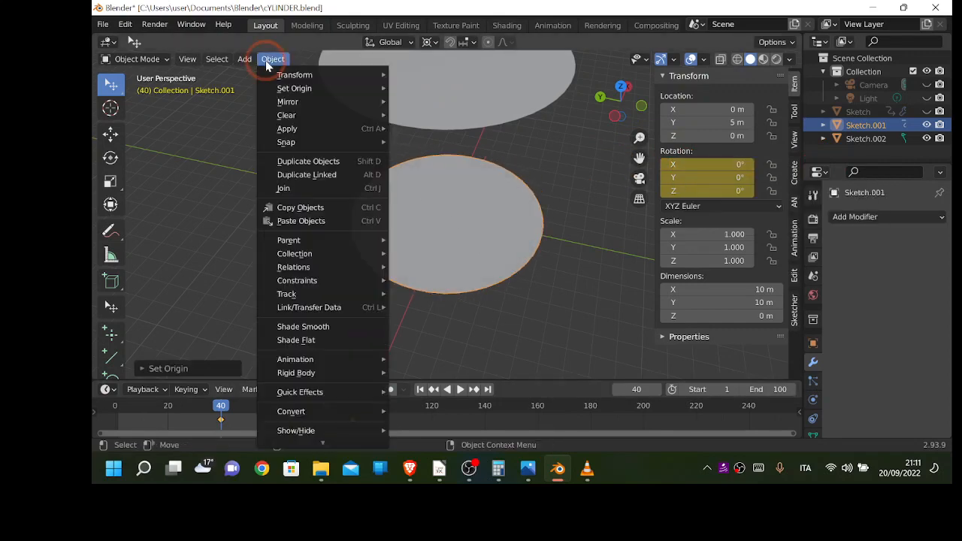
left_click(383, 88)
left_click(480, 125)
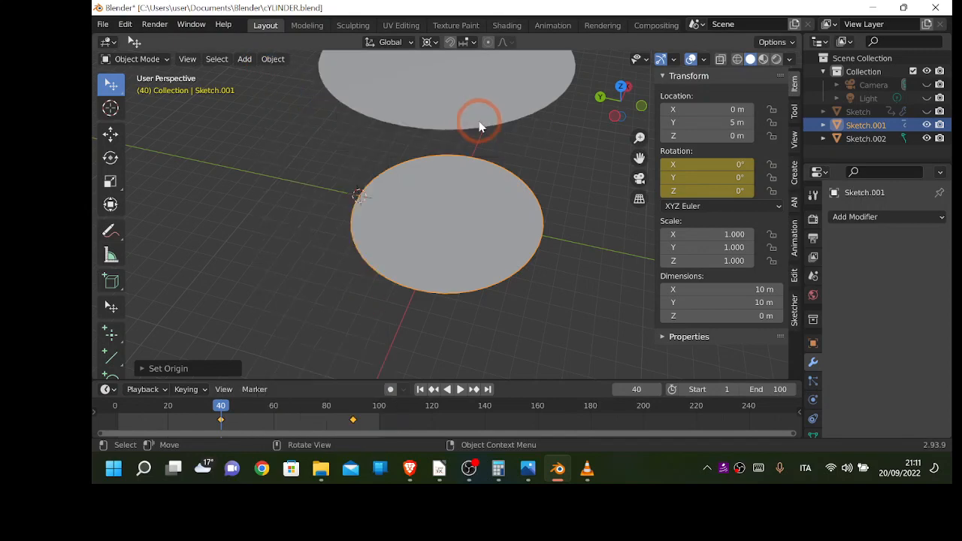
- Test tilting the lower disc about X from its rim origin and move the timeline to frame 4
left_click_drag(687, 165, 751, 167)
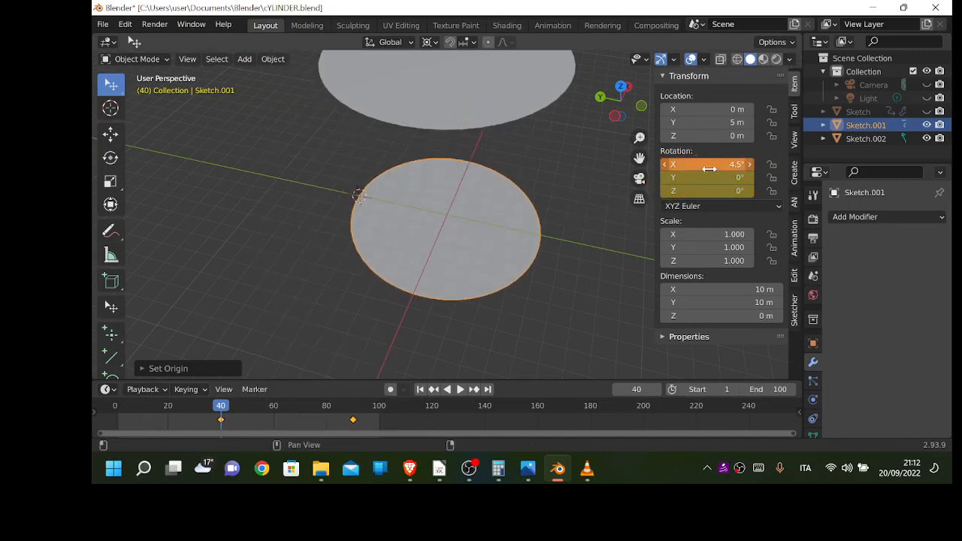
left_click_drag(222, 412, 125, 412)
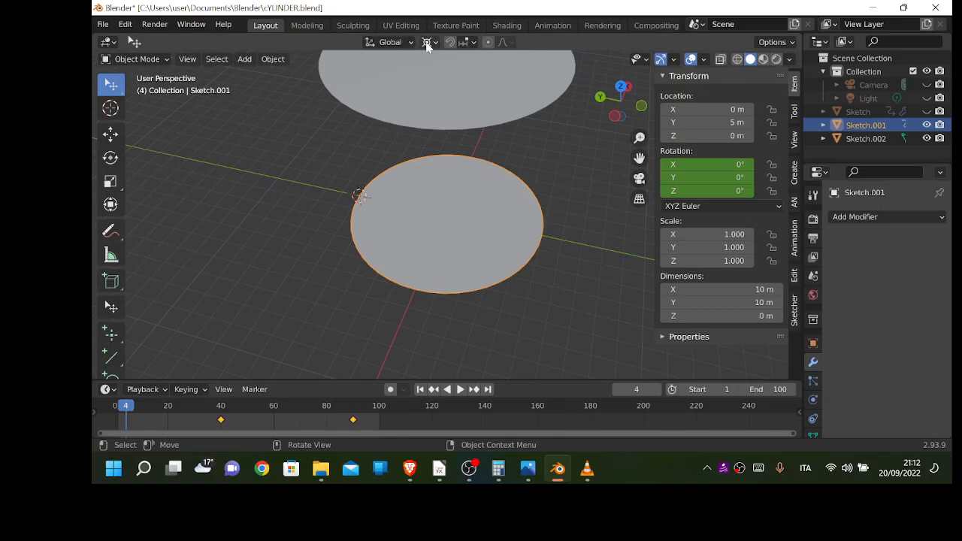
- Snap the 3D cursor to the upper disc's rim vertex at Y 5 m and return to Object Mode
scroll(421, 189, "down", 2)
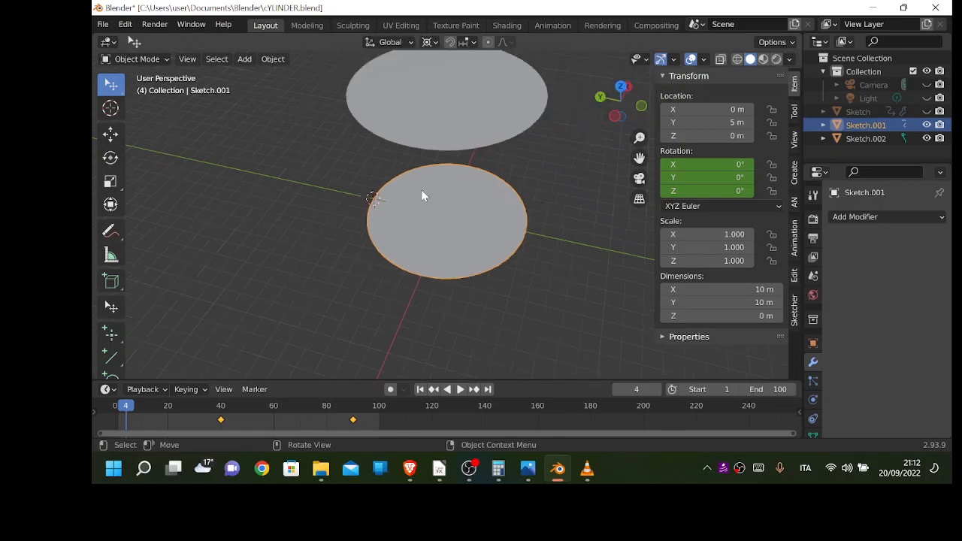
left_click(382, 107)
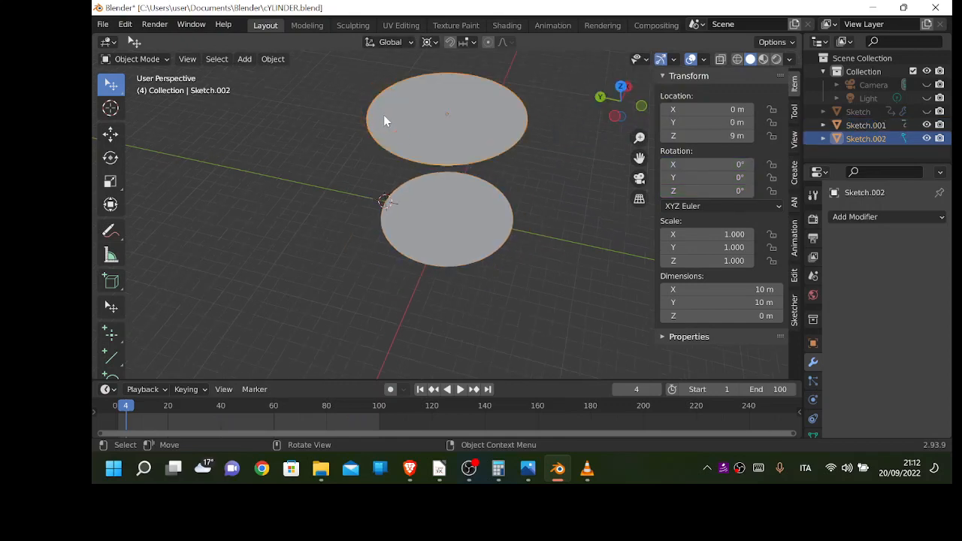
key("Tab")
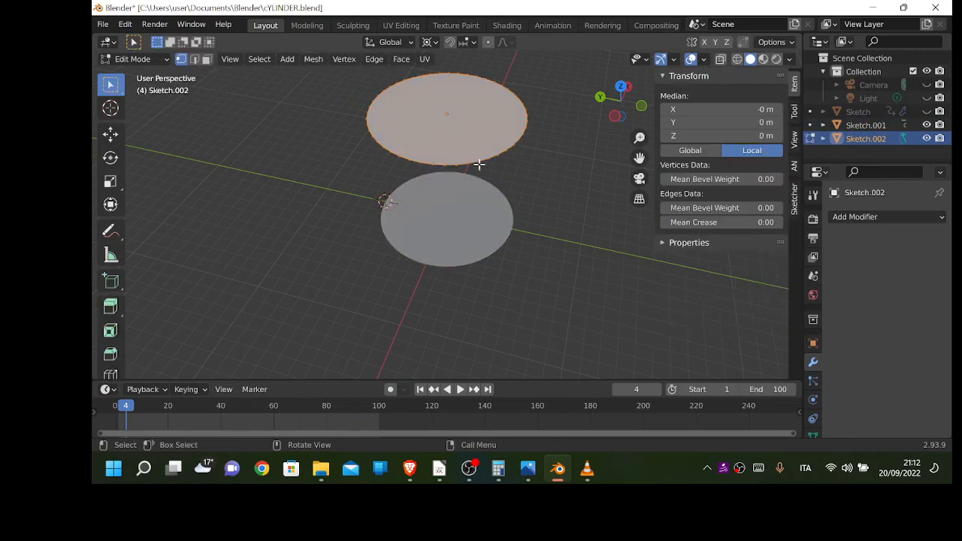
middle_click_drag(606, 223, 491, 316)
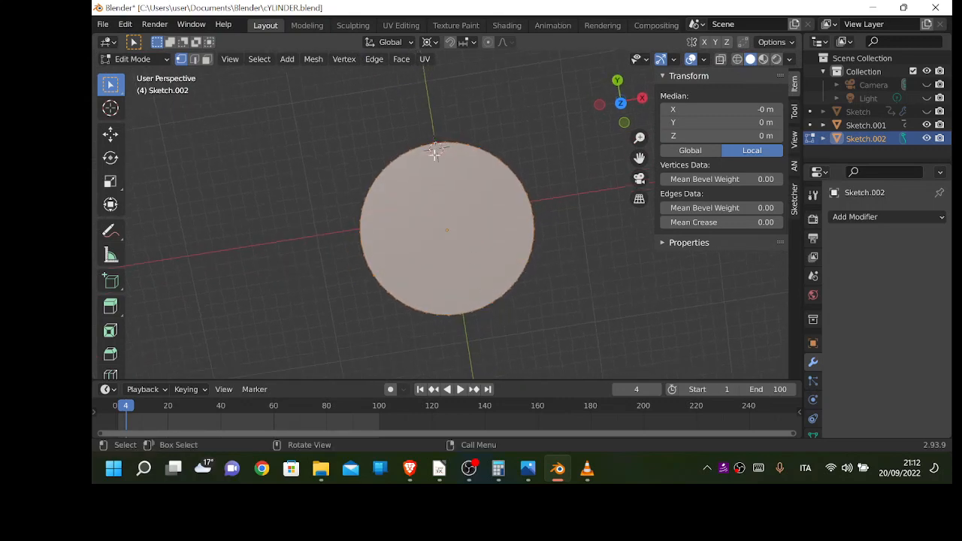
middle_click_drag(618, 343, 640, 320)
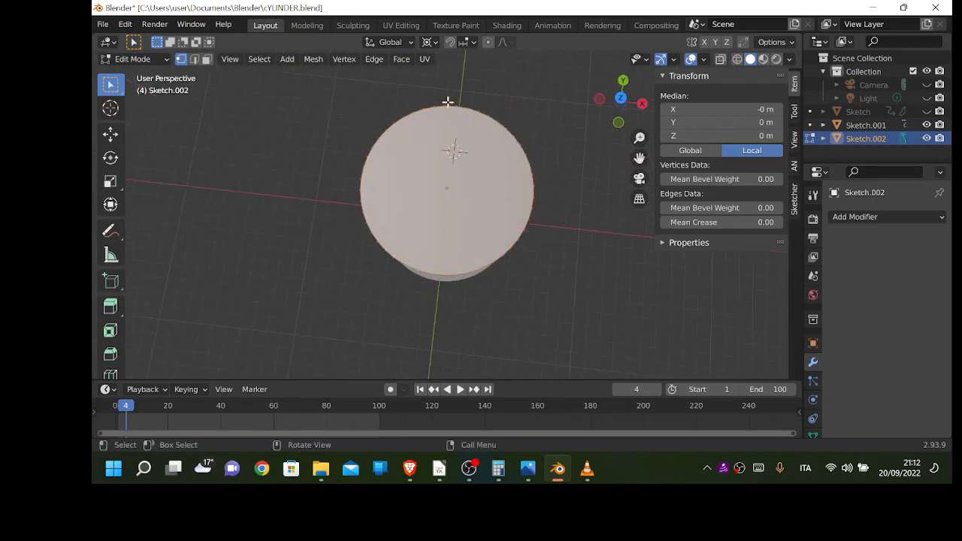
middle_click_drag(574, 207, 580, 212)
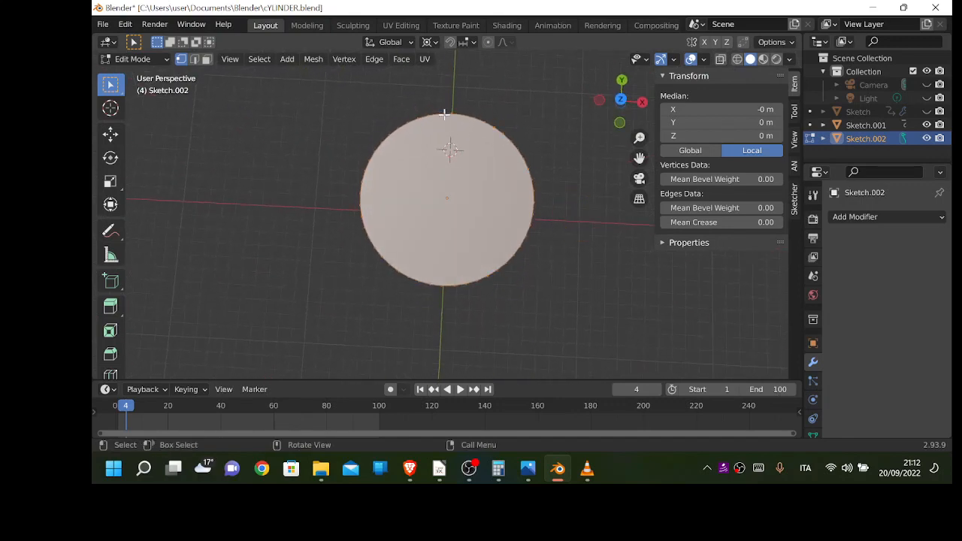
left_click(451, 111)
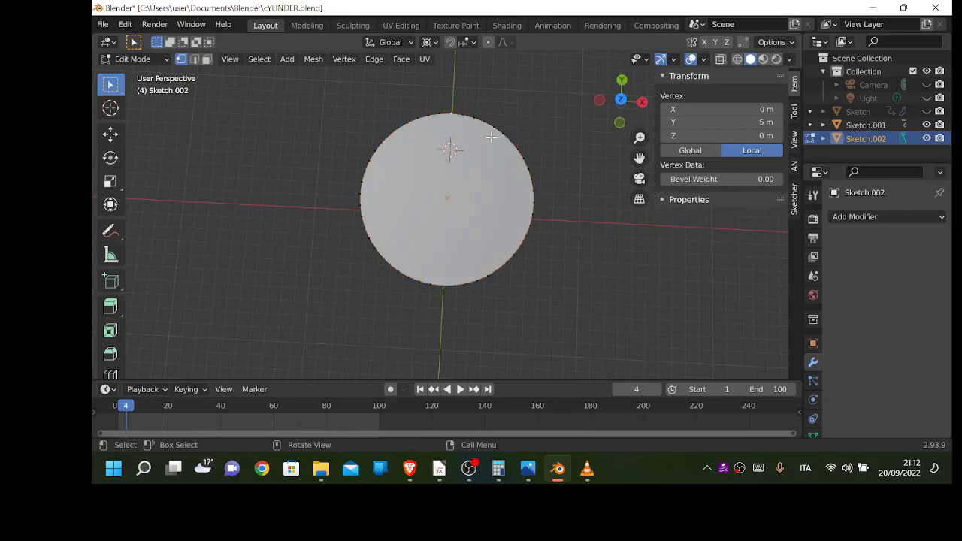
key("shift+s")
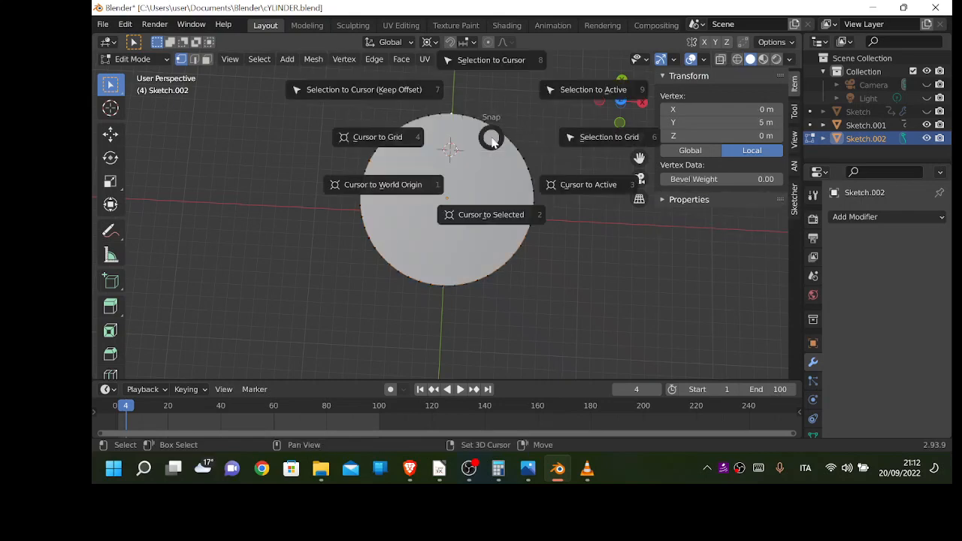
left_click(500, 216)
middle_click_drag(580, 291, 620, 195)
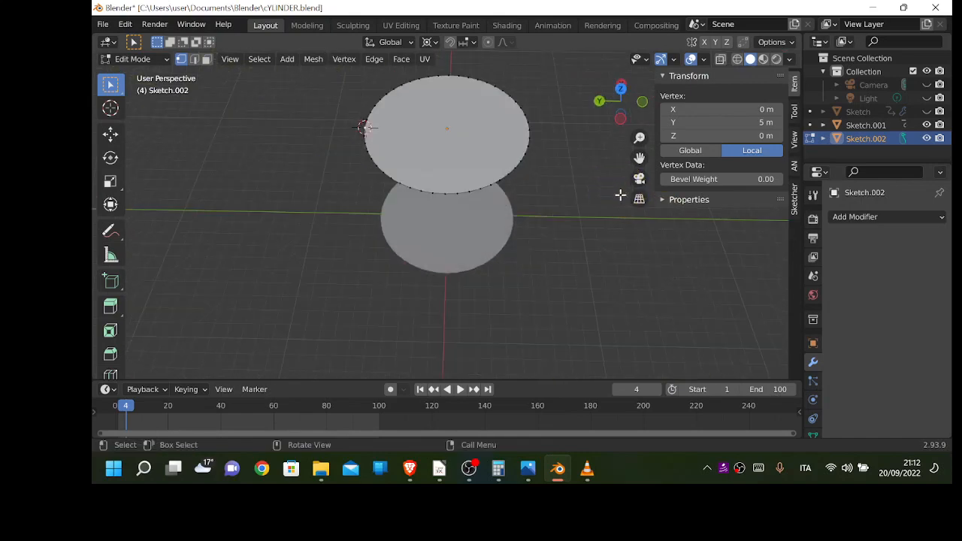
key("Tab")
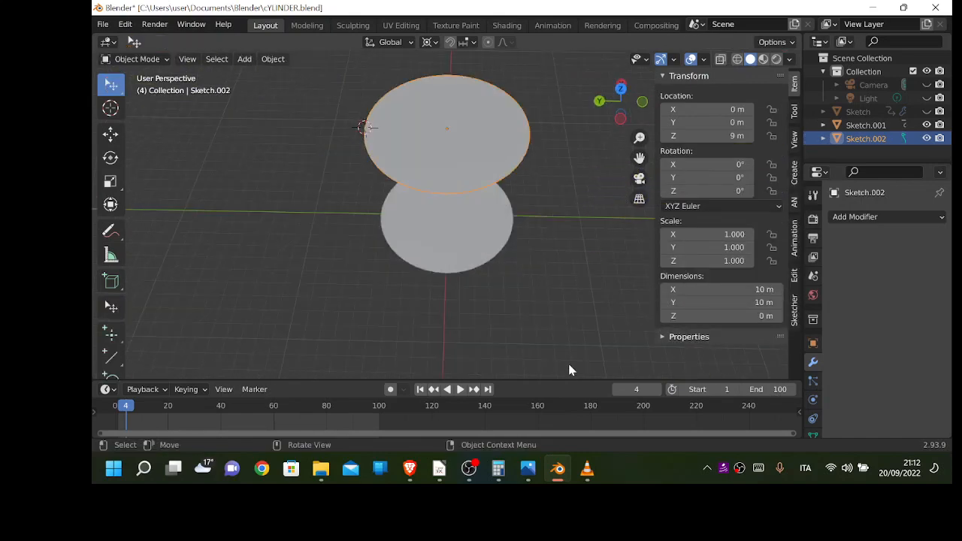
- Set the upper disc's origin to the 3D cursor on its rim and reset its X rotation to 0°
left_click(709, 164)
mouse_move(709, 164)
left_mouse_down()
mouse_move(670, 164)
mouse_move(718, 164)
left_mouse_up()
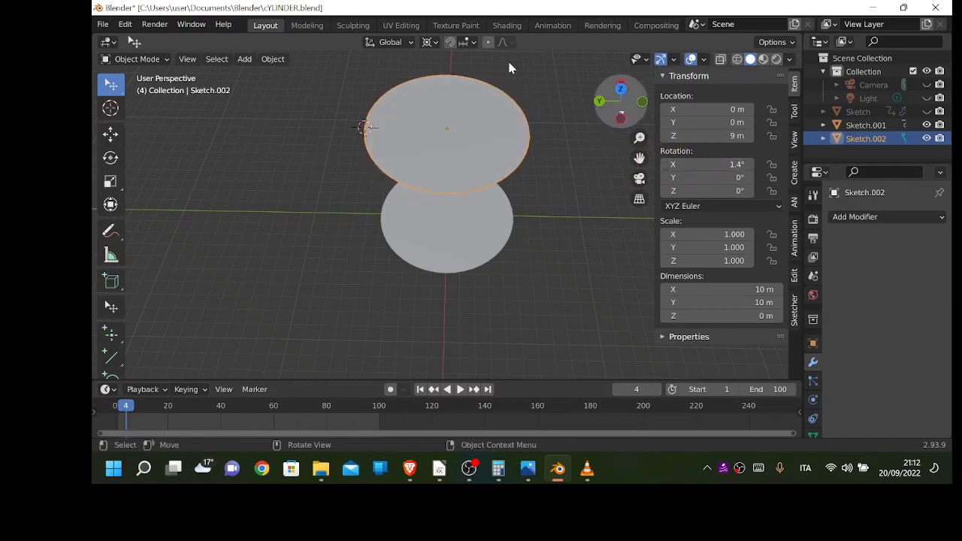
left_click(273, 58)
left_click(345, 89)
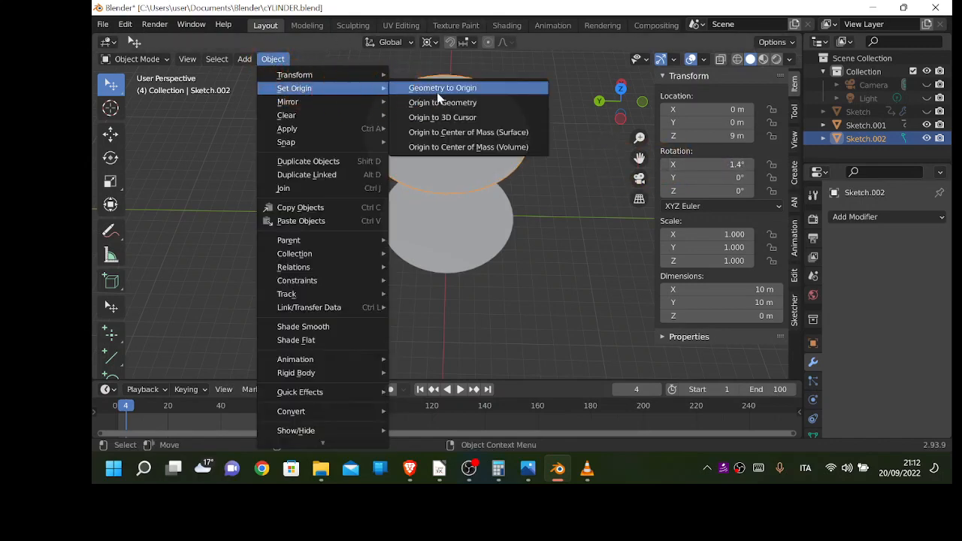
left_click(447, 116)
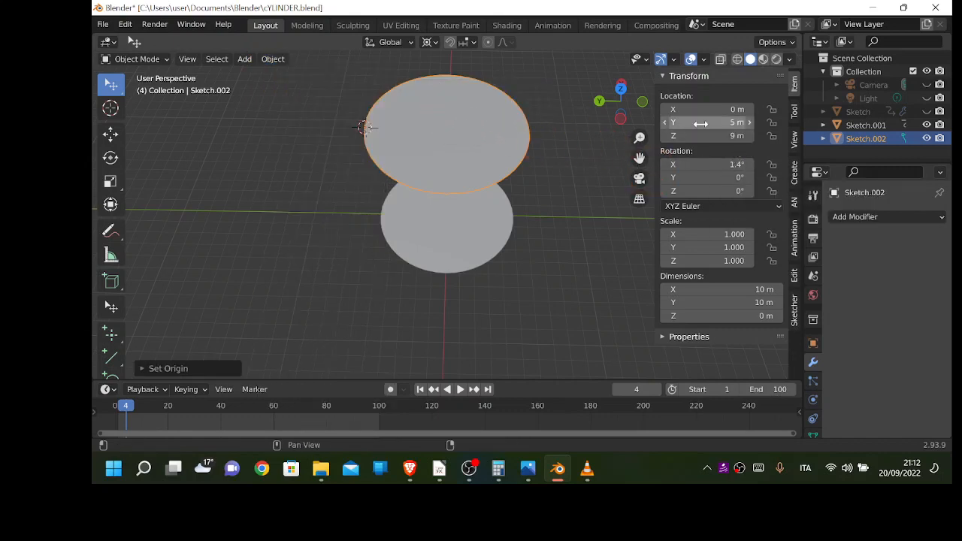
left_click(706, 164)
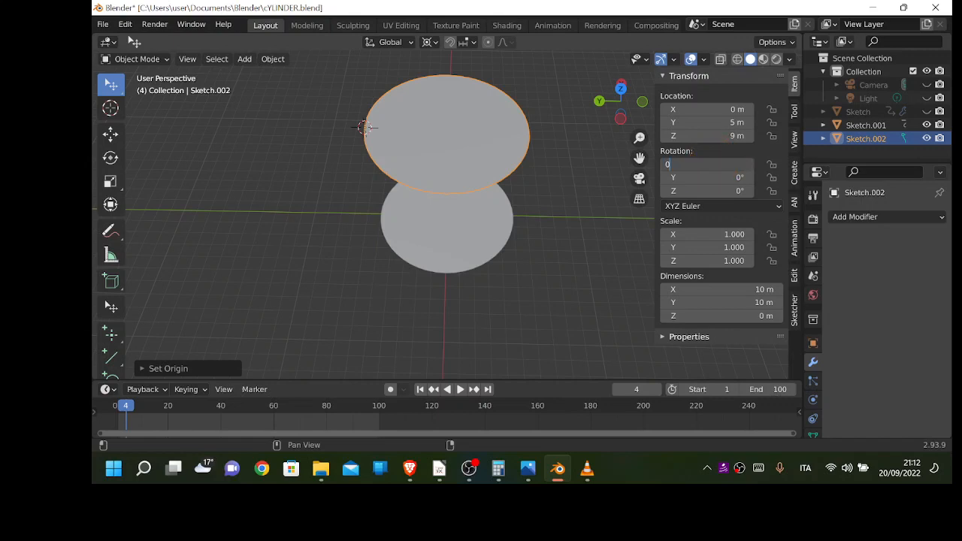
key("Return")
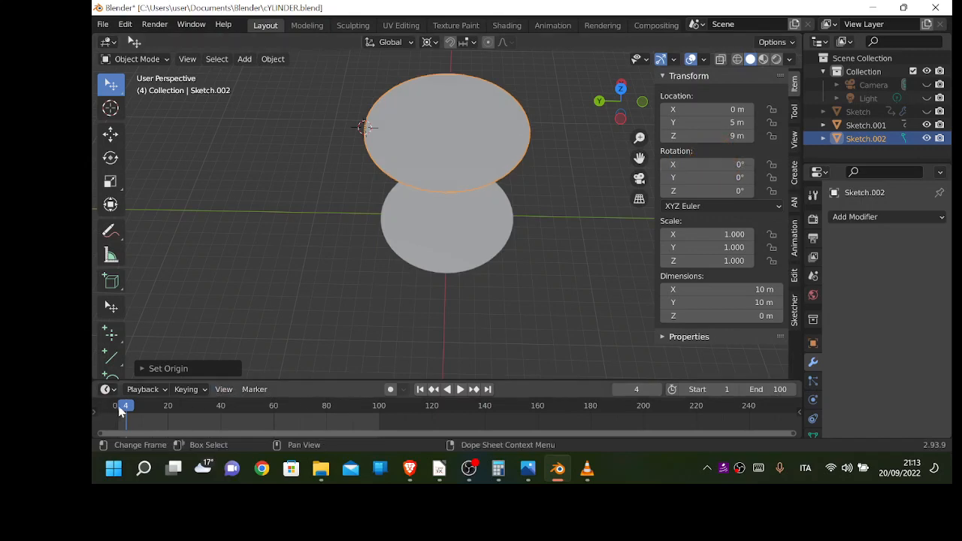
- Insert a rotation keyframe for the upper disc at frame 40
left_click_drag(119, 411, 221, 410)
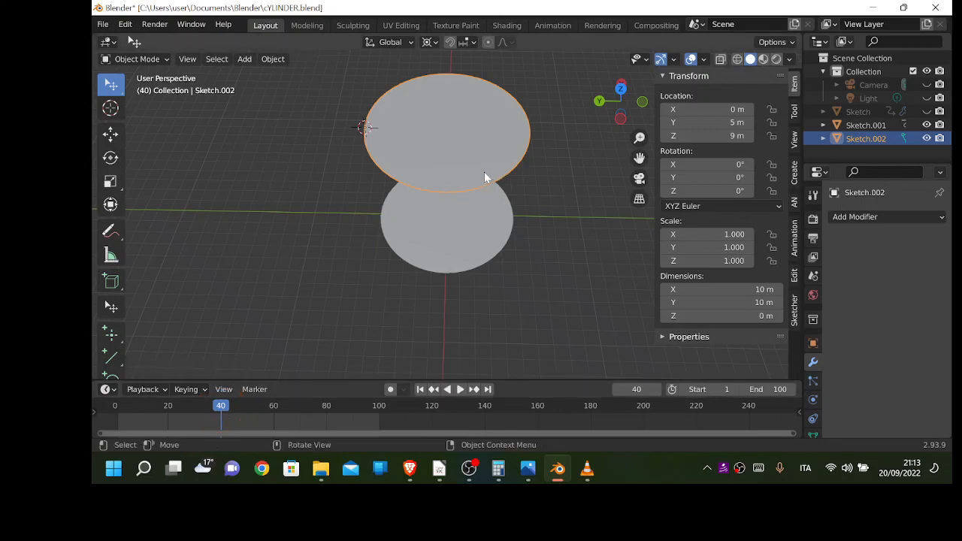
right_click(450, 150)
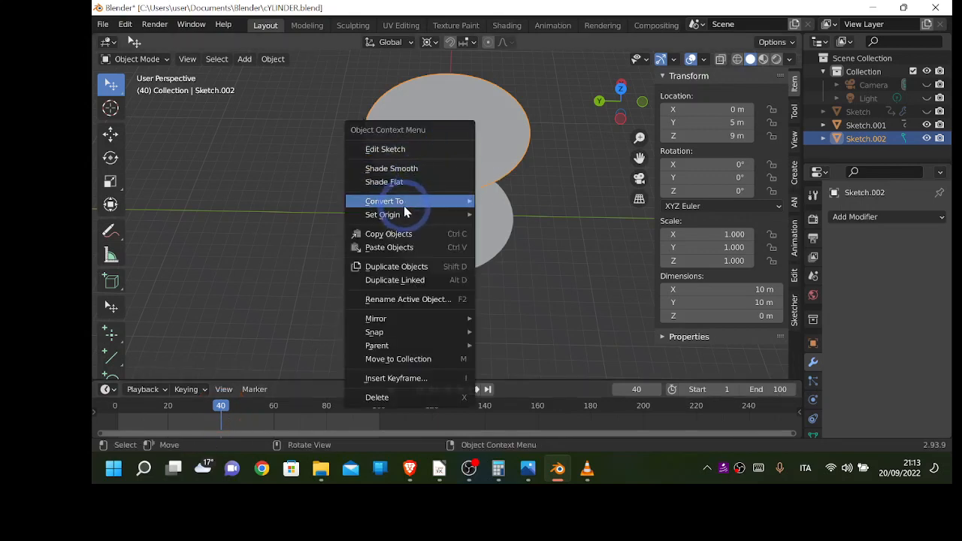
key("i")
left_click(512, 104)
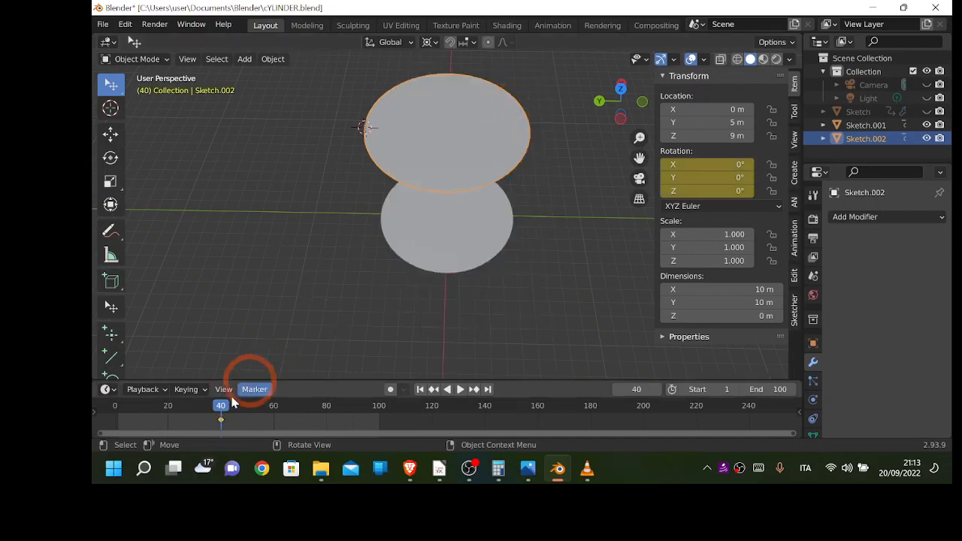
- At frame 90, set the upper disc's X rotation to -90° and insert a single keyframe for that value
left_click_drag(217, 410, 310, 416)
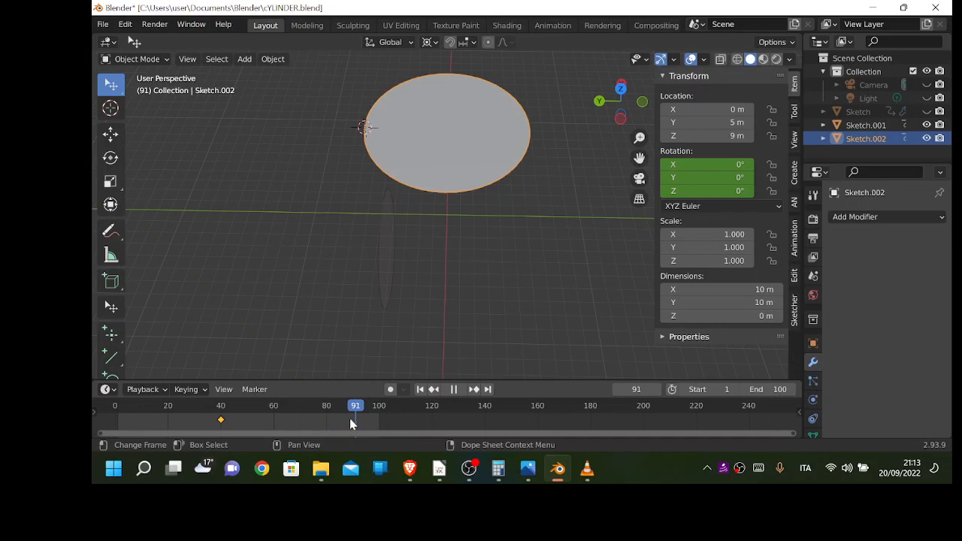
key("space")
mouse_move(711, 164)
left_mouse_down()
mouse_move(625, 163)
mouse_move(728, 164)
left_mouse_up()
left_click(727, 164)
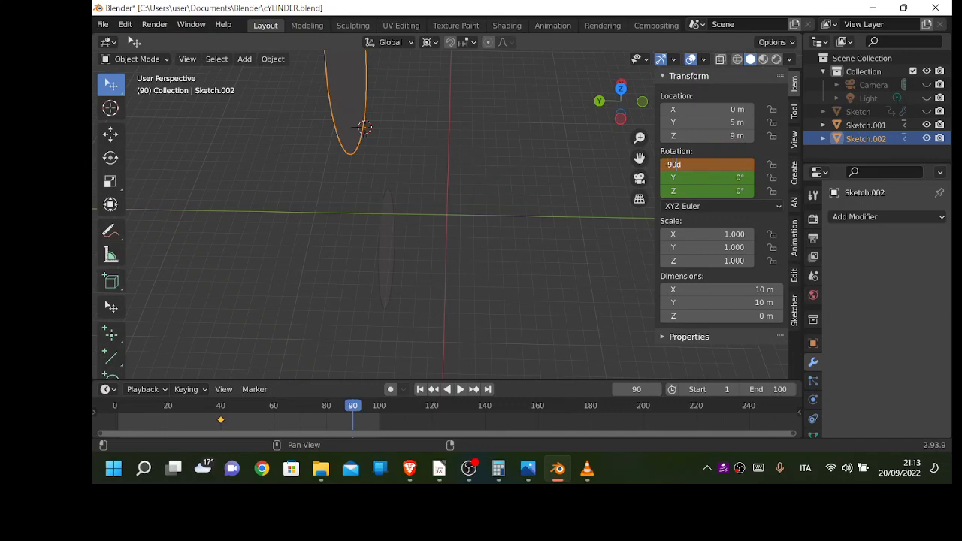
key("Return")
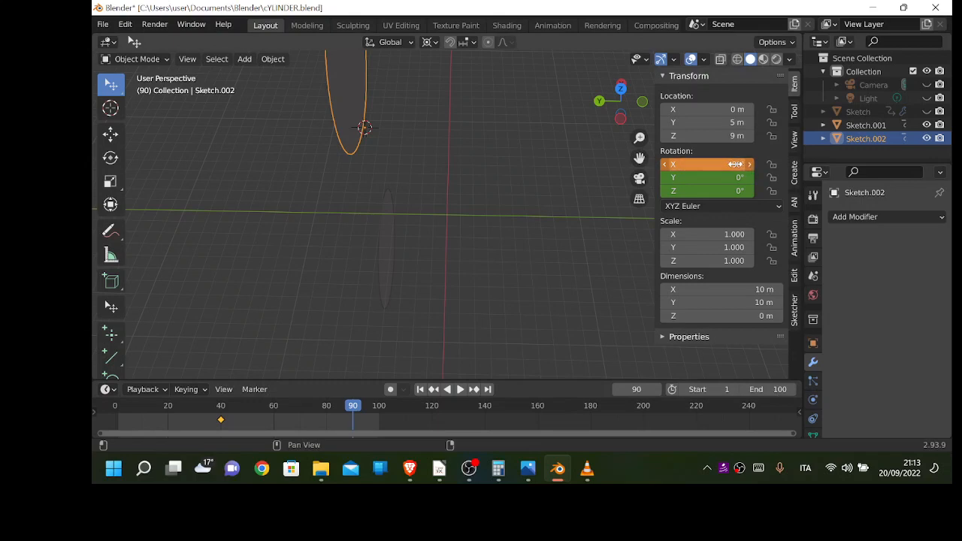
right_click(665, 164)
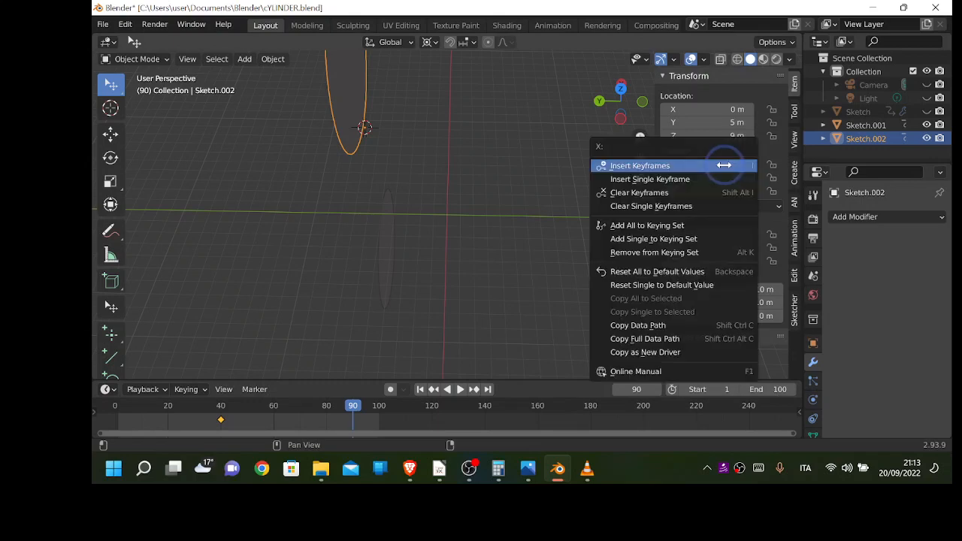
left_click(647, 180)
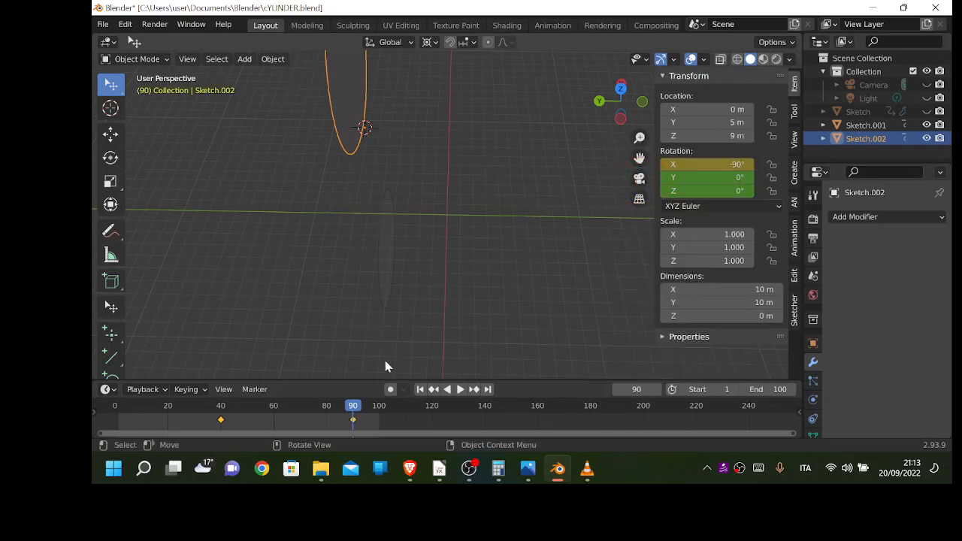
- Play the animation of the two hinged discs from the first frame, then stop it
left_click(422, 390)
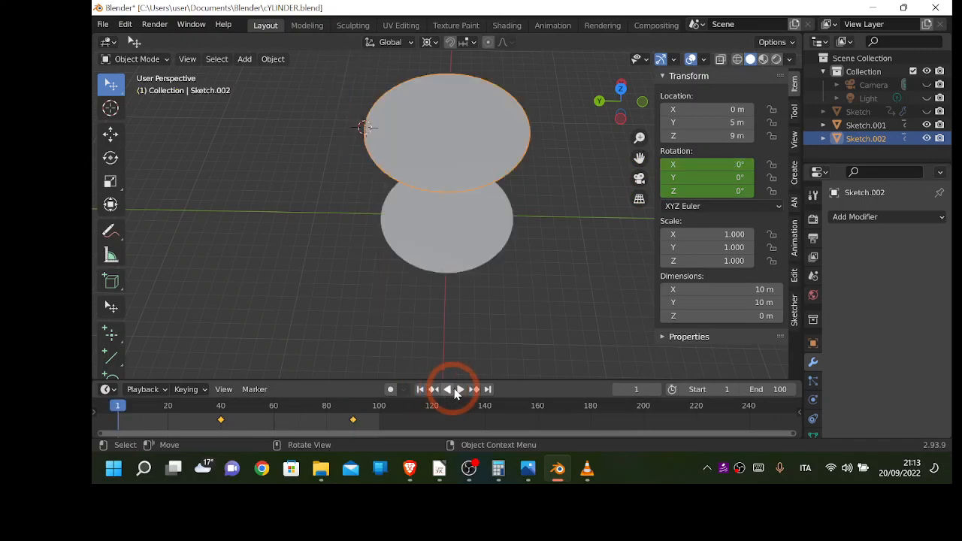
left_click(460, 389)
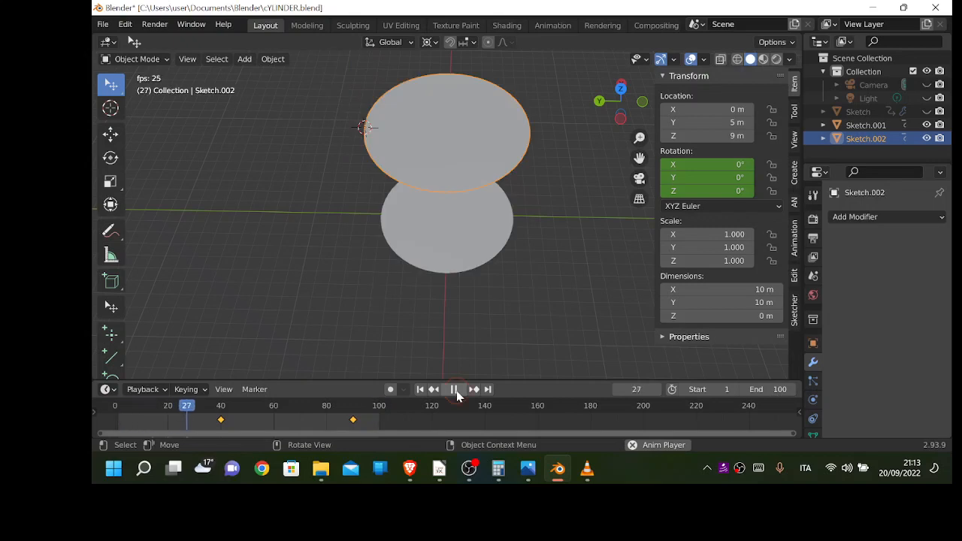
left_click(455, 390)
- Unhide the side wall object Sketch and play the complete unfolding animation from the first frame
left_click(927, 111)
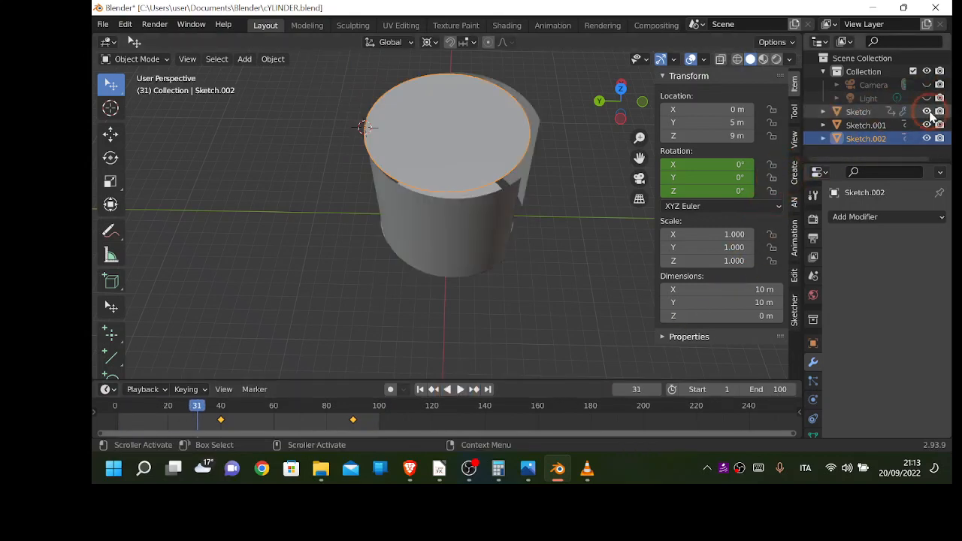
left_click(421, 391)
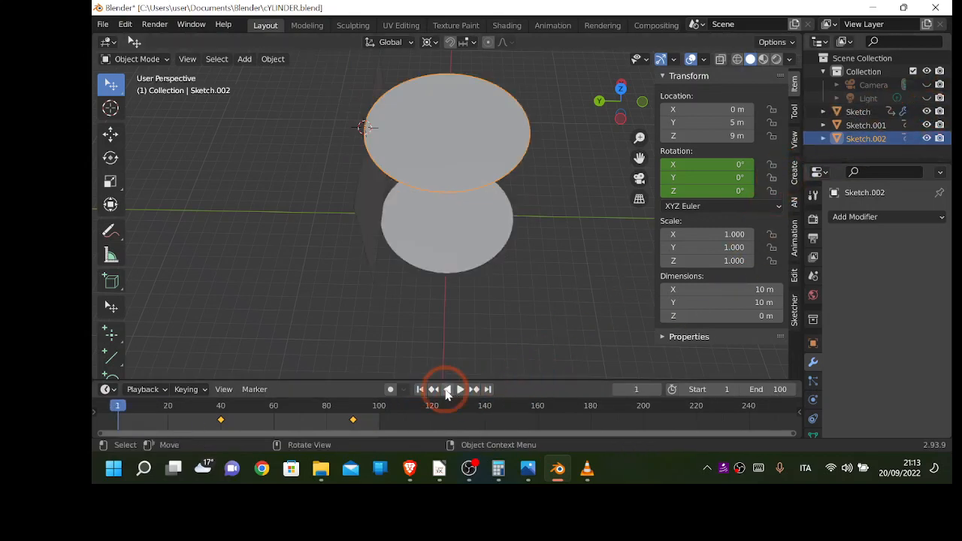
left_click(460, 390)
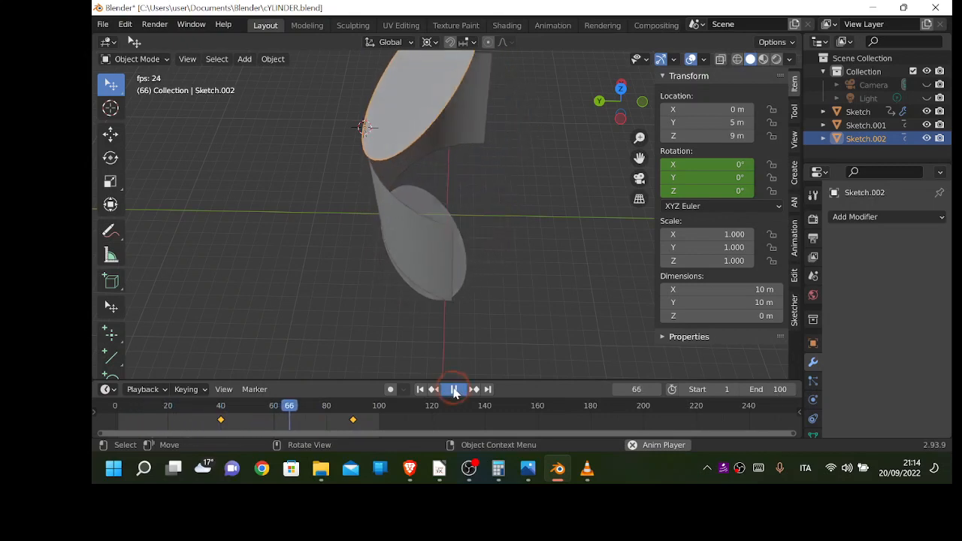
left_click(454, 390)
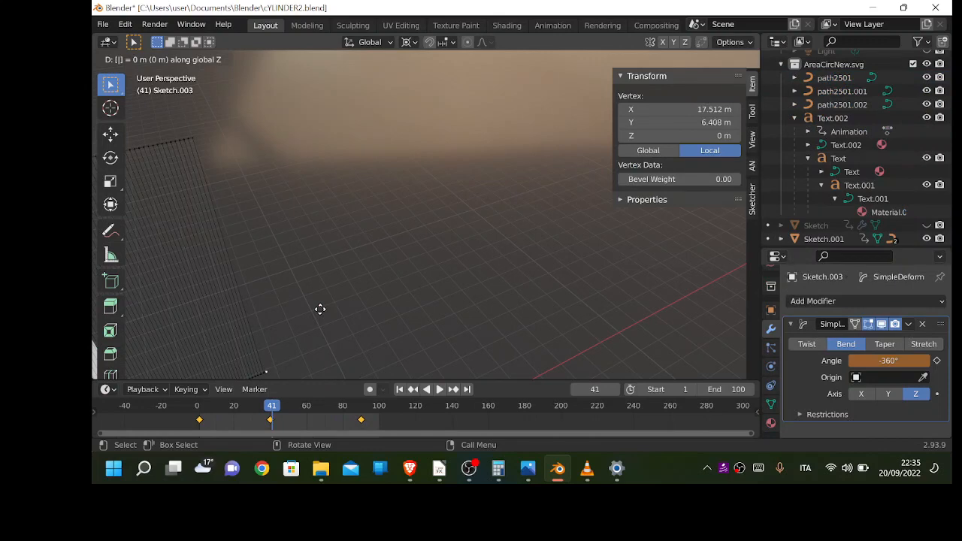
- Extrude the end vertex of the side wall mesh 9 m along global Z
type("9")
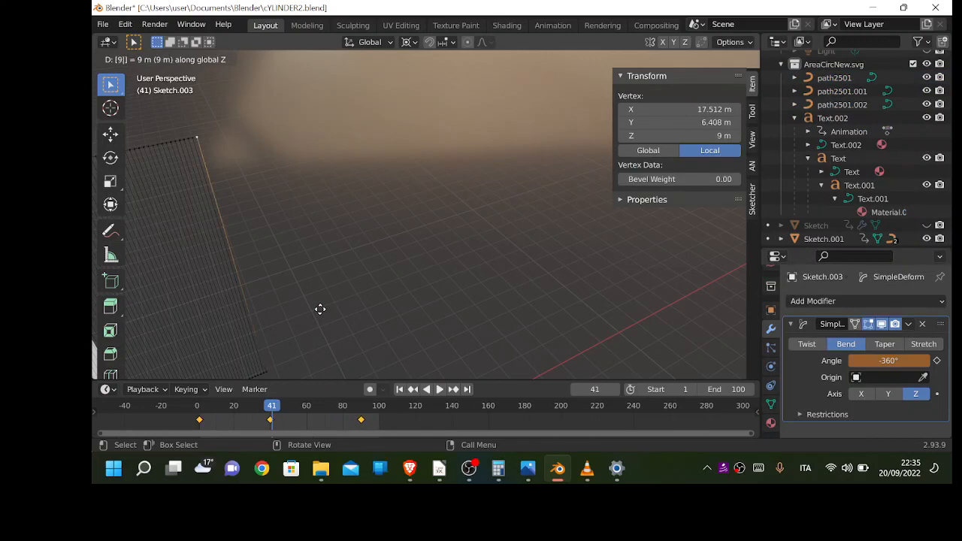
key("Return")
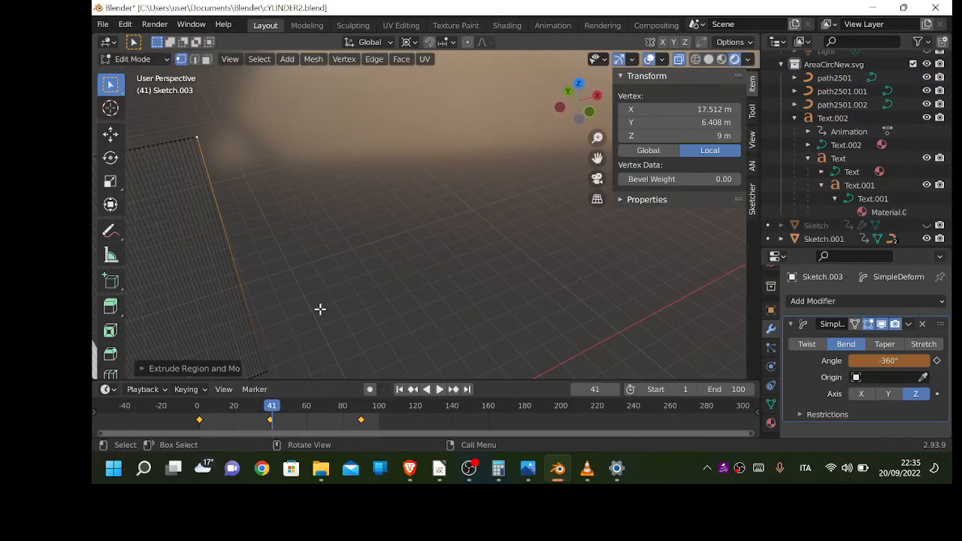
- Box-select the two upper vertices at the end of the side wall mesh and return to Object Mode
scroll(191, 142, "up", 1)
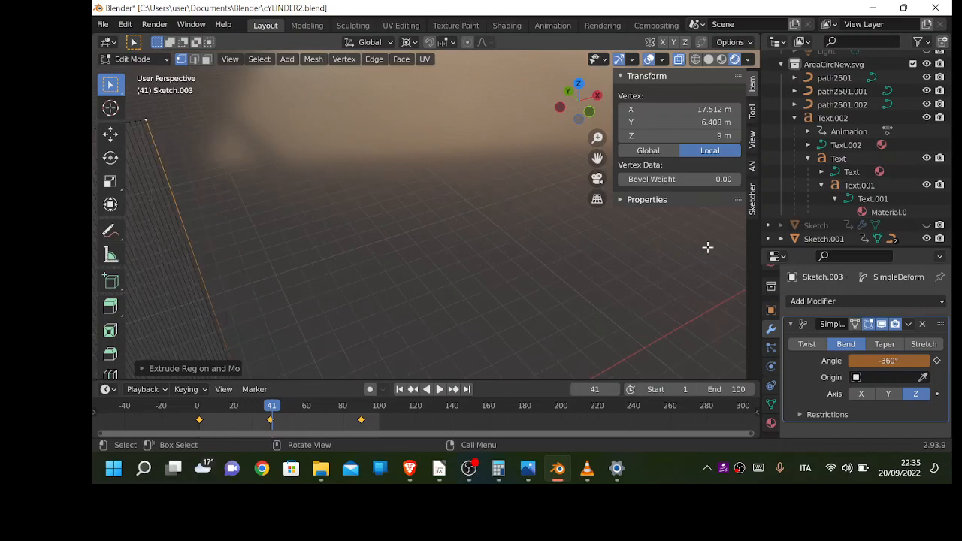
left_click_drag(597, 159, 725, 188)
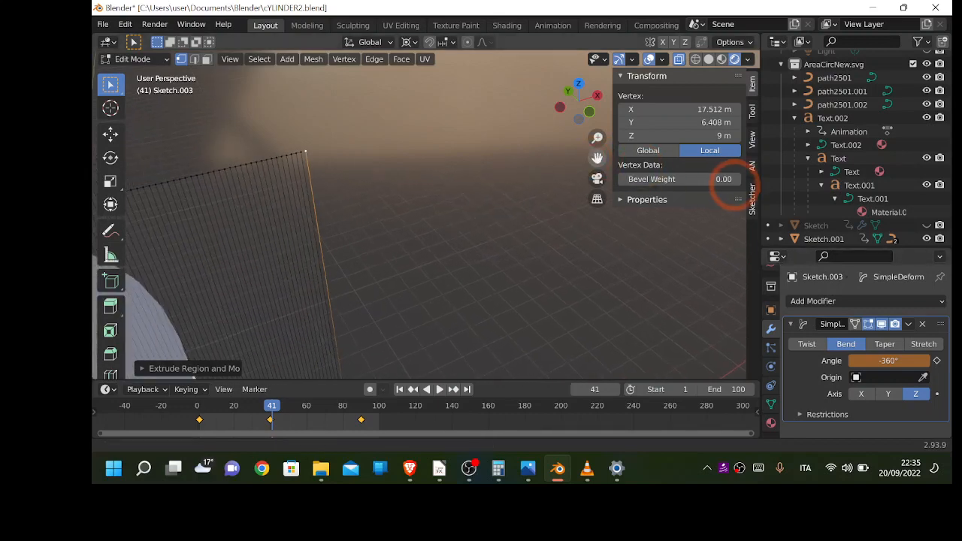
left_click(301, 142)
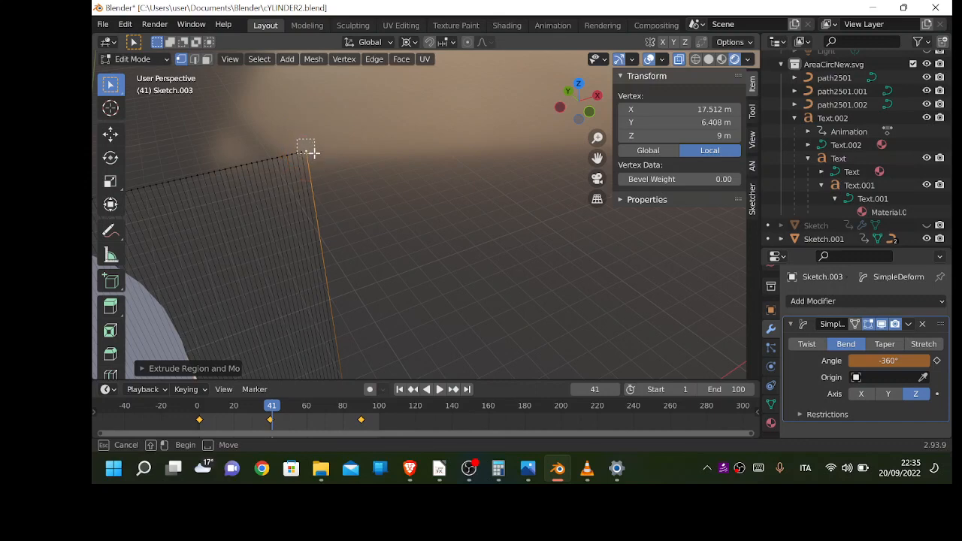
left_click_drag(314, 153, 314, 153)
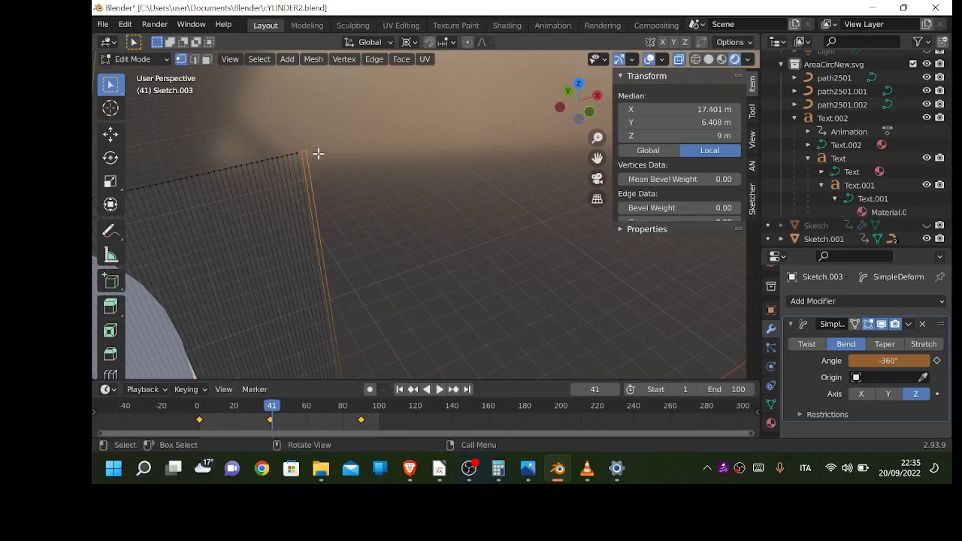
key("Tab")
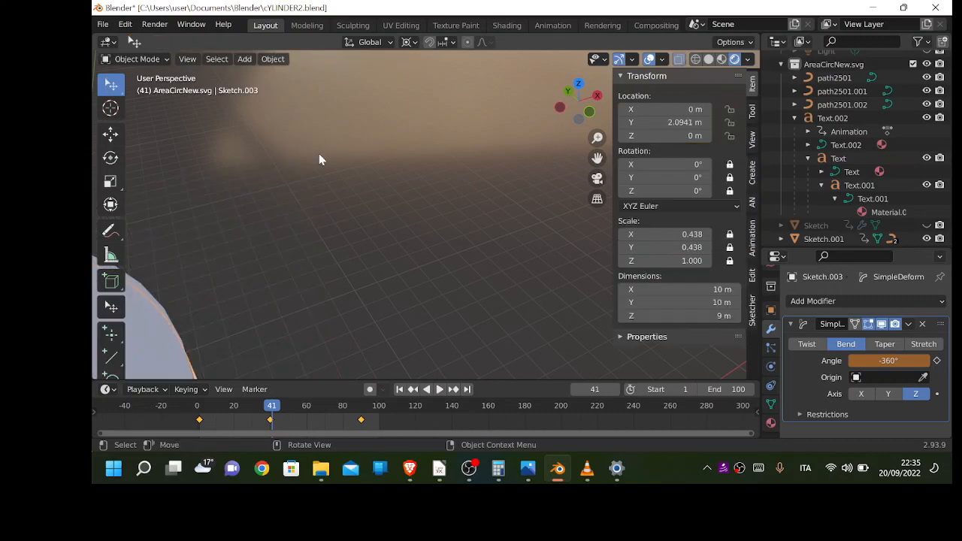
- Frame the side wall and inspect the cylinder's seam and closing strip from several angles
key("KP_Decimal")
middle_click_drag(340, 182, 369, 193)
scroll(354, 283, "up", 3)
middle_click_drag(348, 293, 349, 237)
scroll(338, 219, "up", 4)
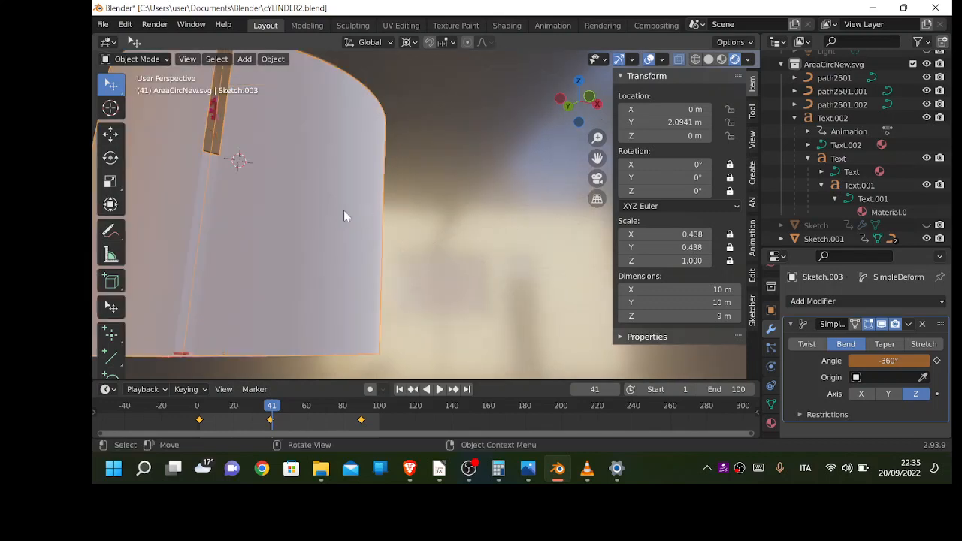
middle_click_drag(275, 245, 314, 236)
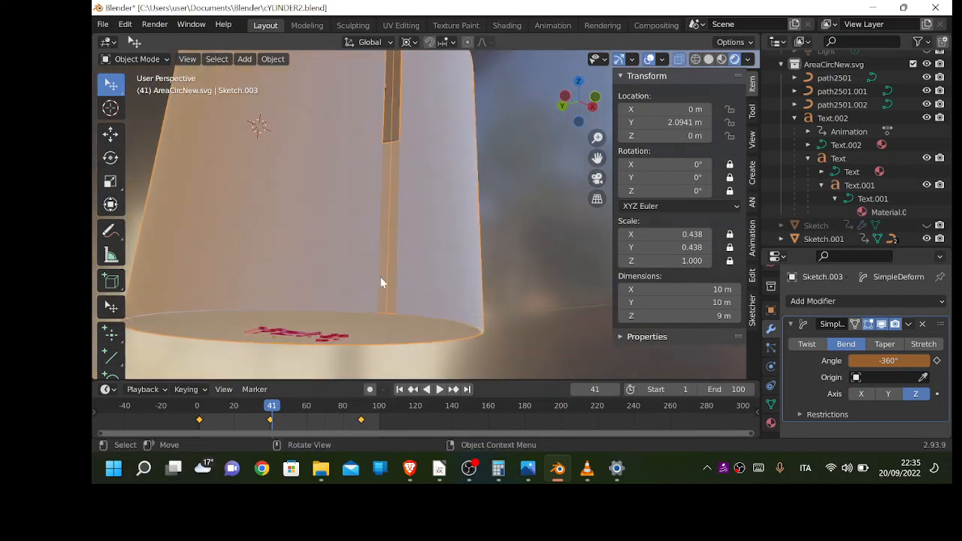
middle_click_drag(380, 277, 369, 281)
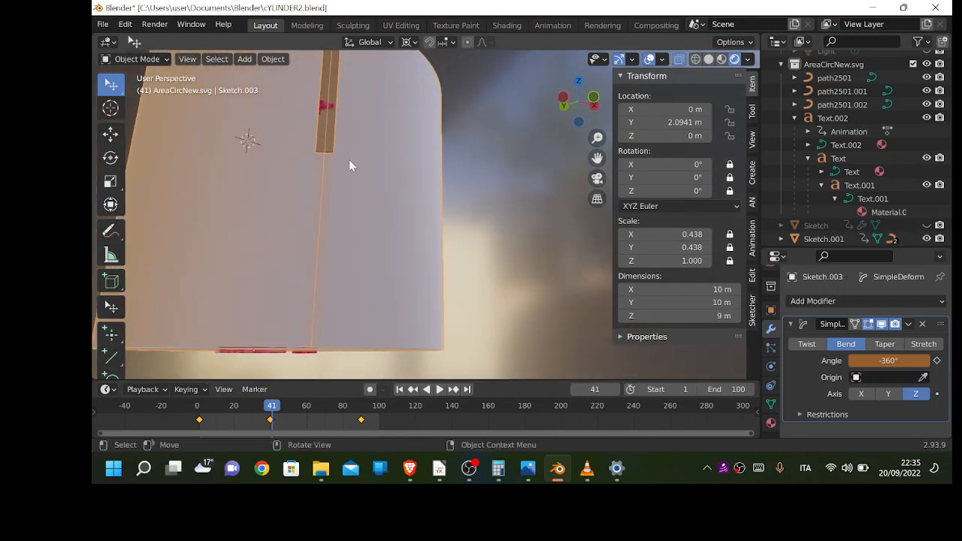
scroll(358, 212, "down", 3)
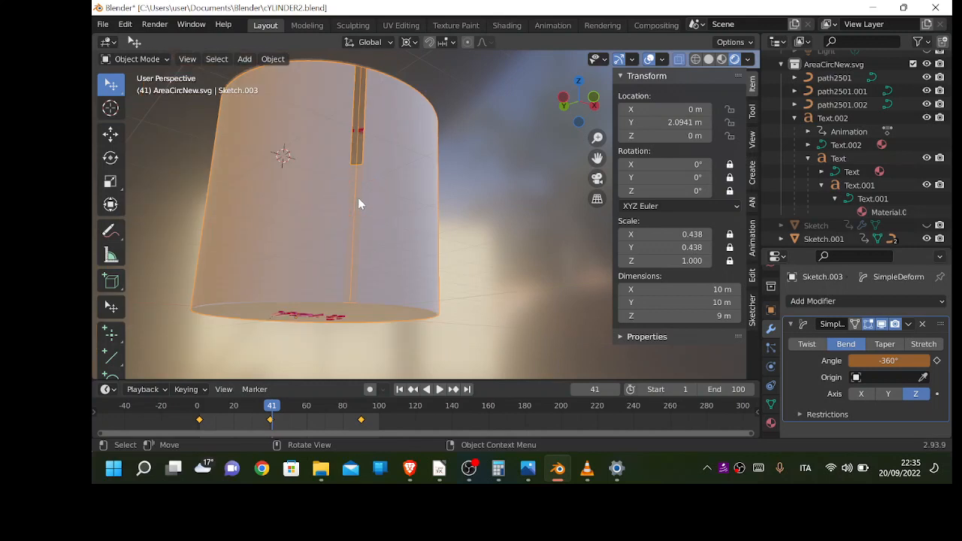
- Step back and forth through the frames around 30 to 41 to examine how the wall's seam opens, stopping at frame 31
key("Left")
key("Left")
key("Left")
key("Left")
key("Left")
key("Left")
key("Left")
key("Left")
key("Left")
key("Left")
key("Left")
key("Left")
key("Left")
key("Left")
key("Left")
key("Left")
key("Left")
key("Left")
key("Left")
key("Left")
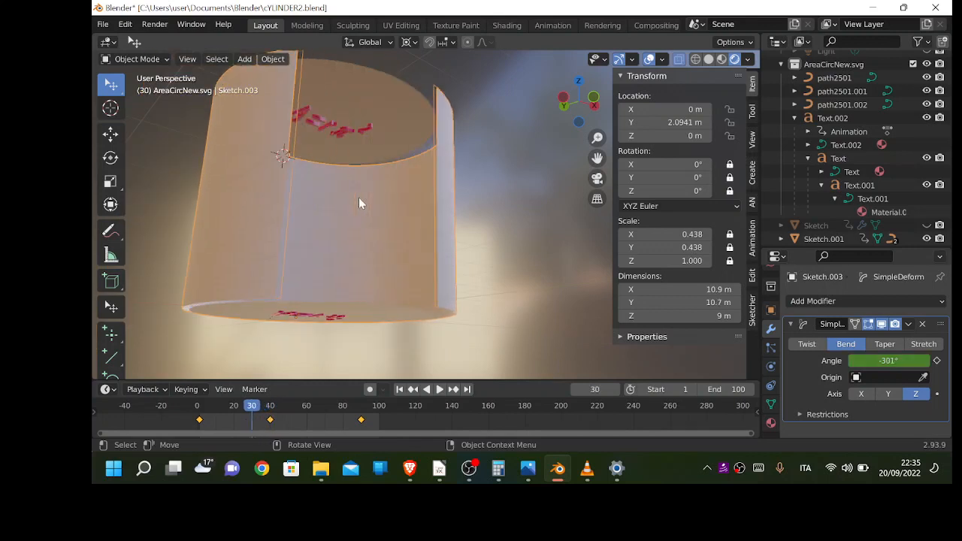
key("Right")
key("Right")
key("Right")
key("Right")
key("Right")
key("Right")
key("Right")
key("Right")
key("Right")
key("Right")
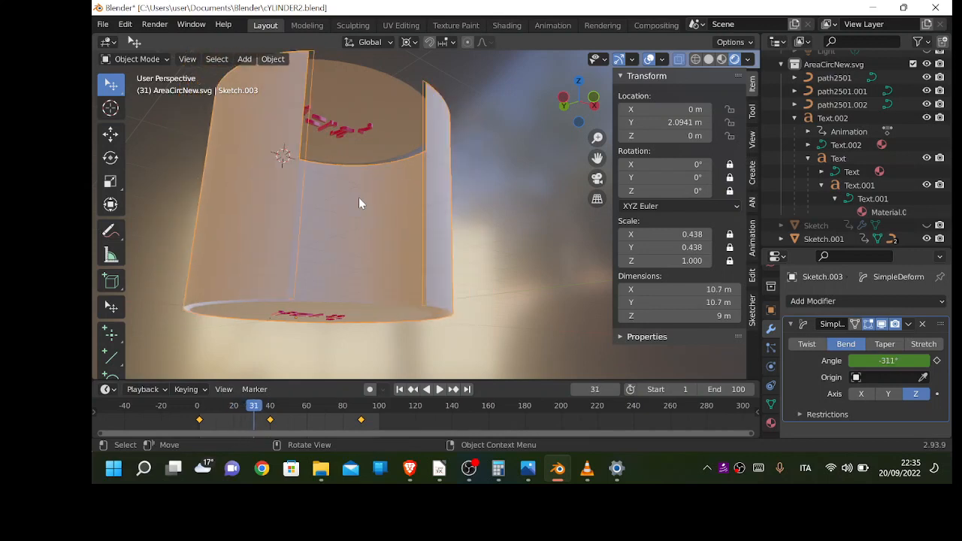
- Select the entire side wall mesh in Edit Mode, clean up the stray seam near its end, and return to Object Mode
key("Tab")
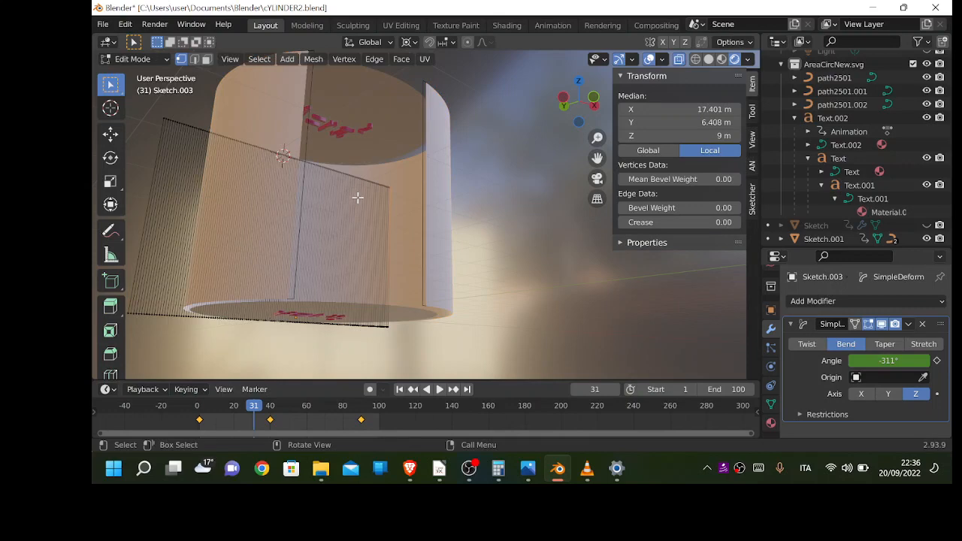
key("a")
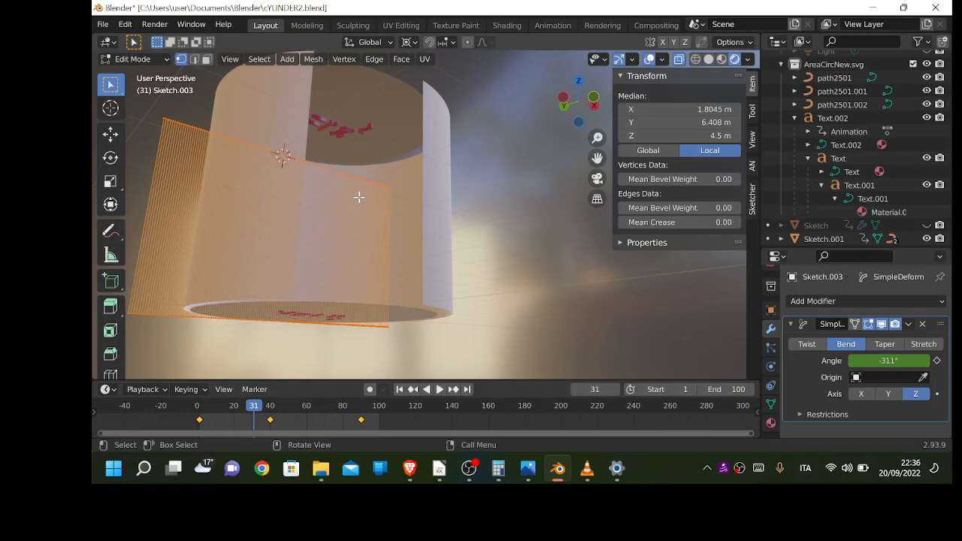
key("Tab")
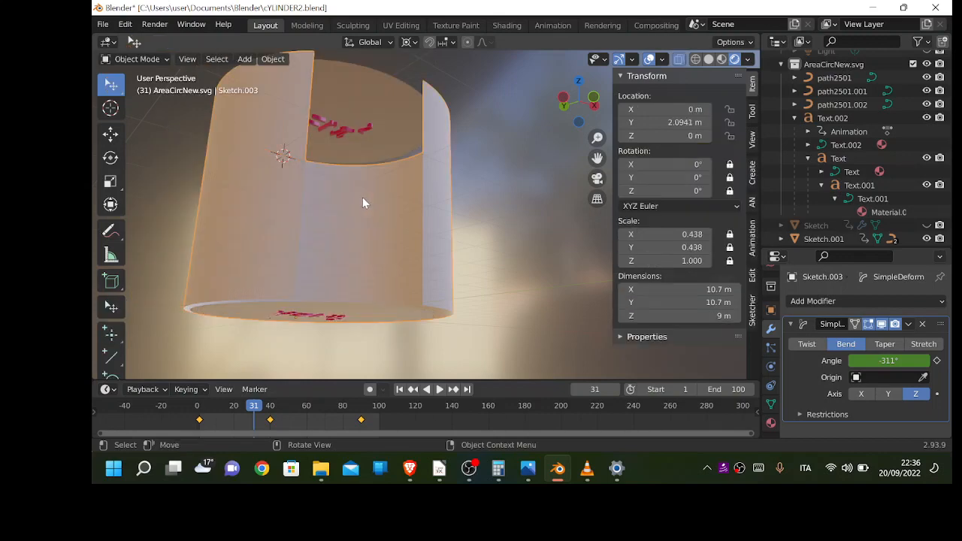
- Play the unfolding animation in short bursts up to frame 54 to check the closed and opening wall
key("space")
key("space")
key("Left")
key("Left")
key("Left")
key("Left")
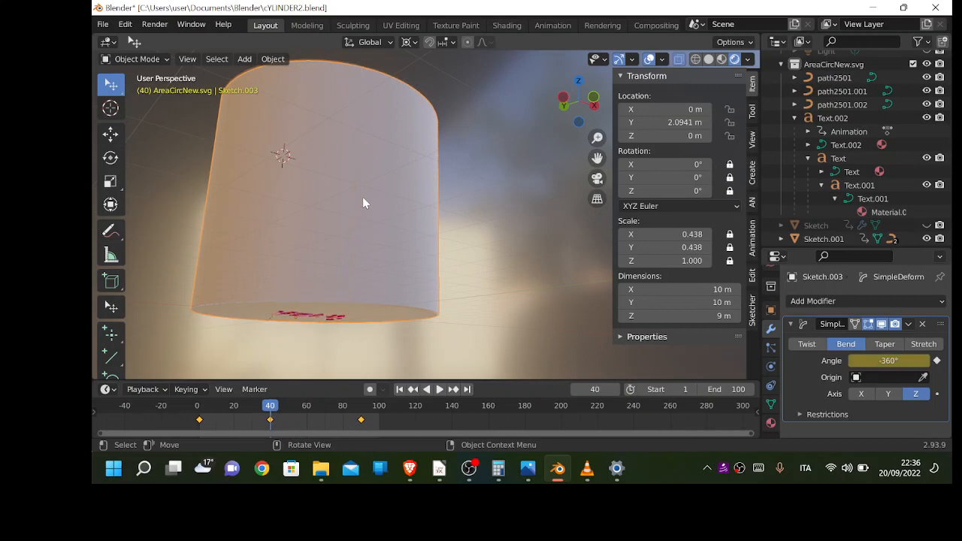
key("space")
key("space")
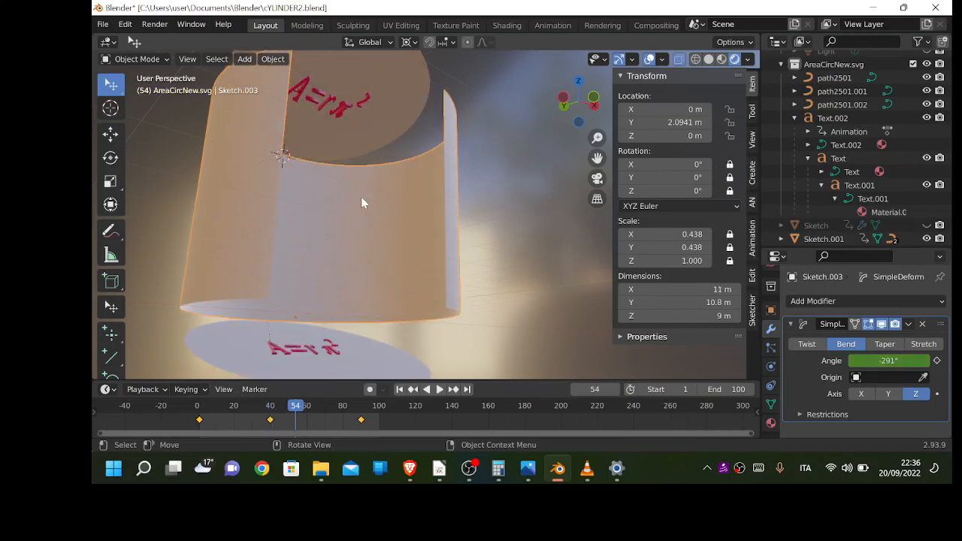
- Save the Blender file and play the animation on to frame 96, showing the whole flat net from the front
key("ctrl+s")
key("space")
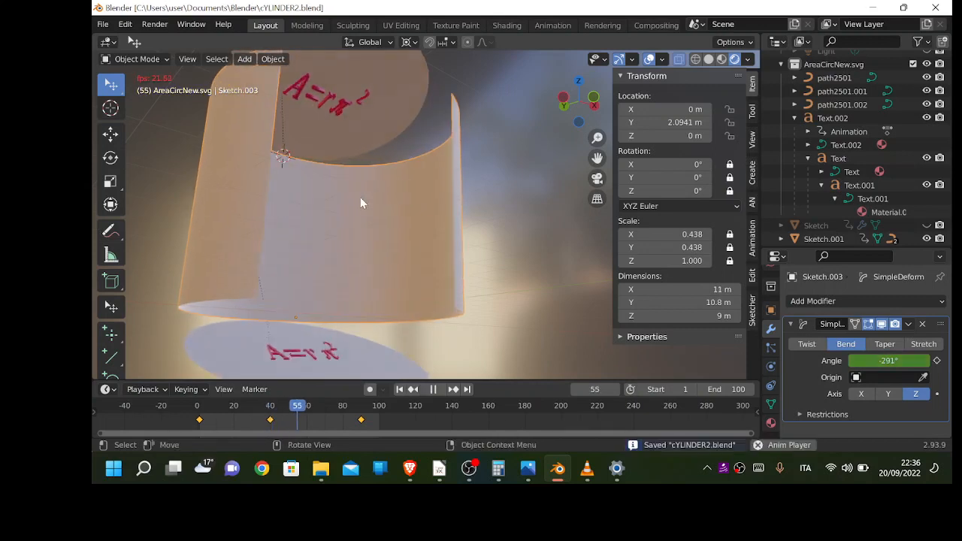
key("space")
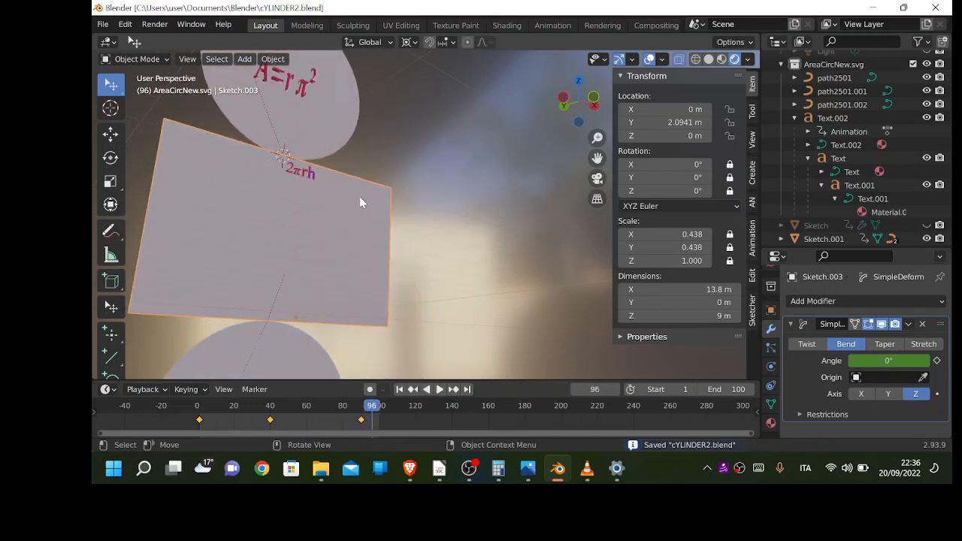
scroll(391, 209, "down", 5)
middle_click_drag(422, 221, 368, 247)
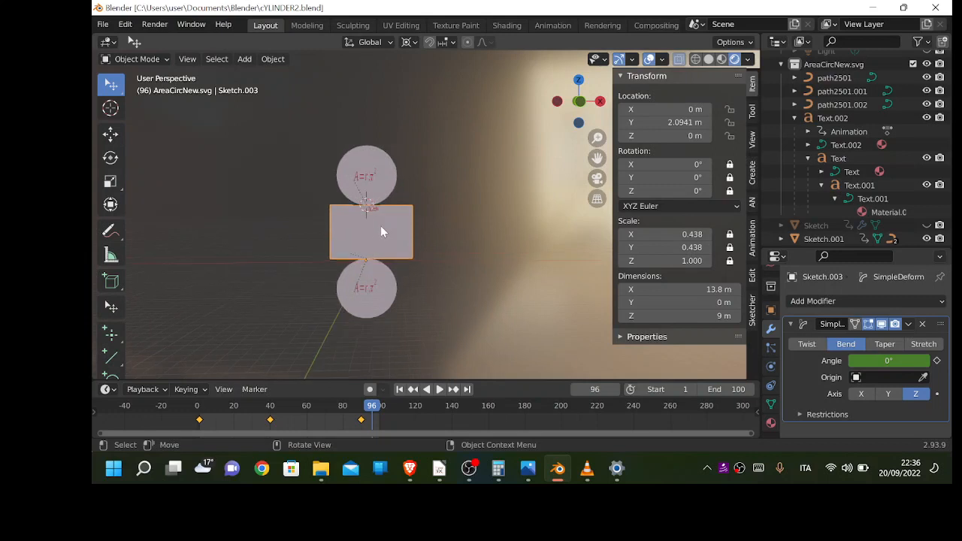
- Add a new material to the side wall object Sketch.003
mouse_move(633, 489)
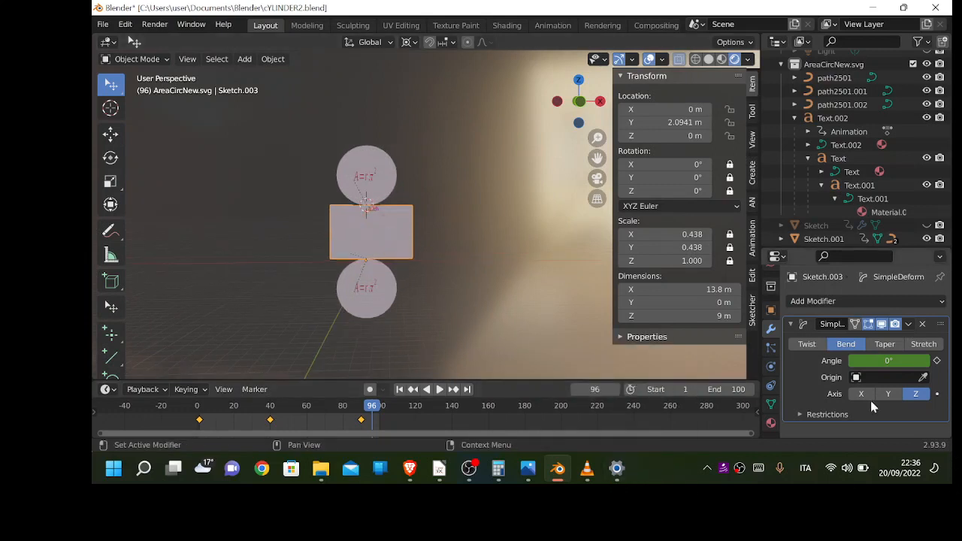
left_click(771, 423)
left_click(833, 359)
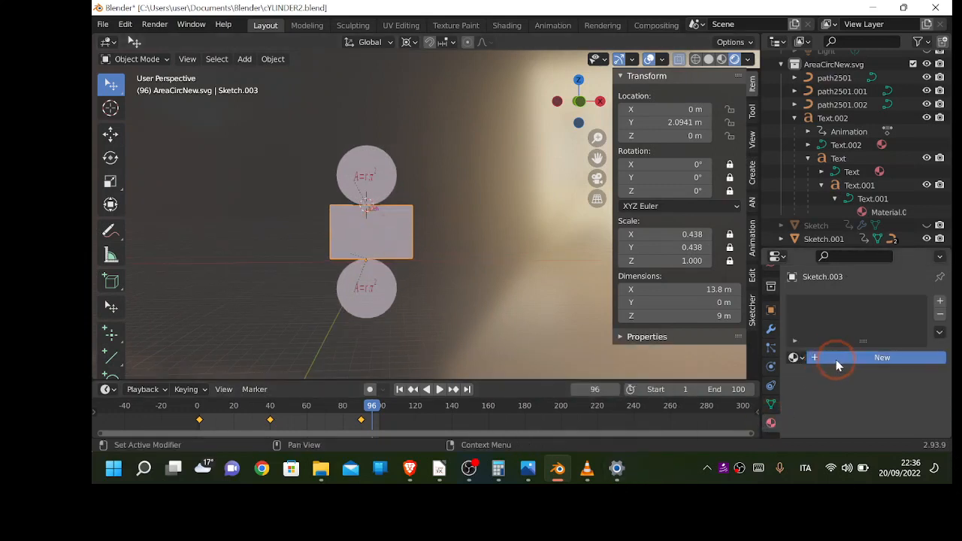
scroll(836, 360, "down", 3)
- Review the reference cylinder surface area animation at 00:15 in the Brave browser and return to Blender
left_click(410, 469)
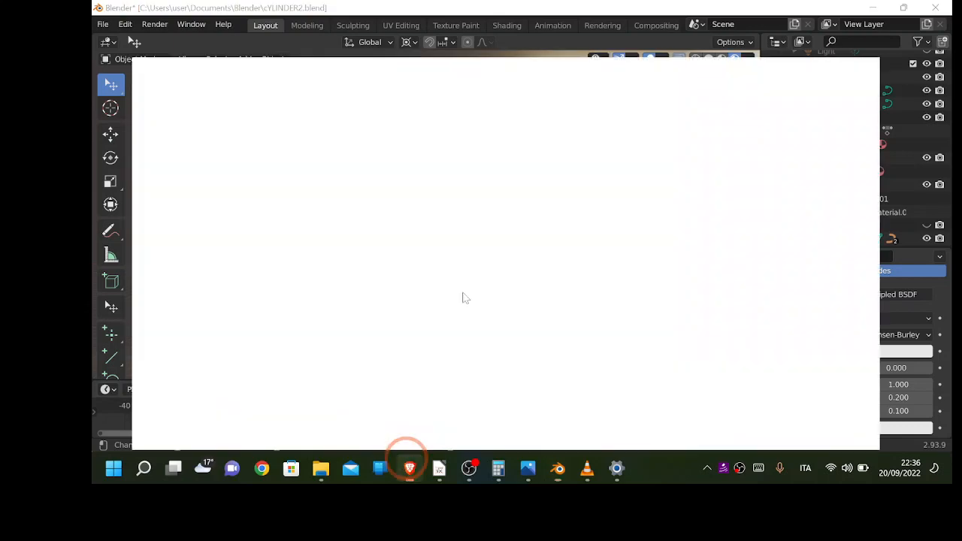
left_click(603, 10)
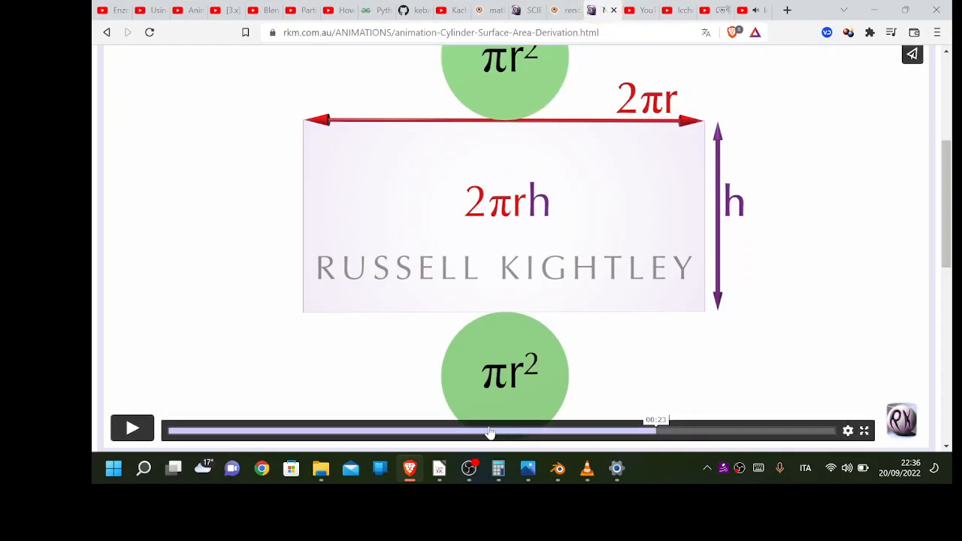
left_click(489, 432)
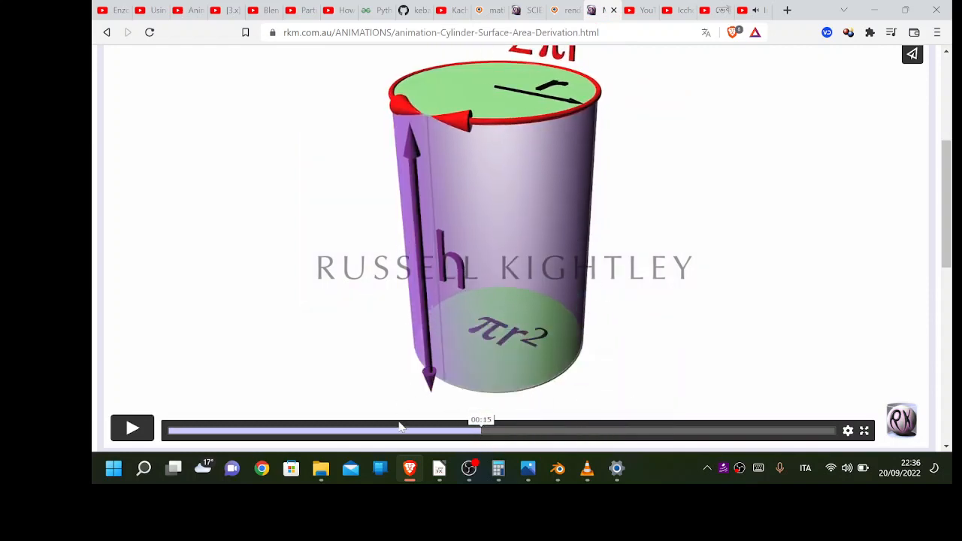
left_click(410, 467)
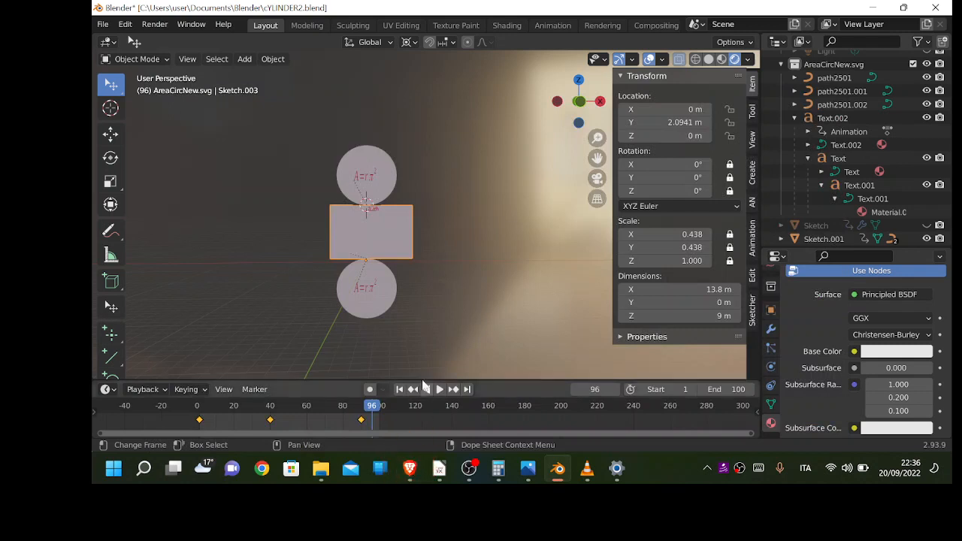
- Set the side wall material's base color to a bright purple with hue 0.756 and saturation 0.916, and deselect the wall
left_click(882, 356)
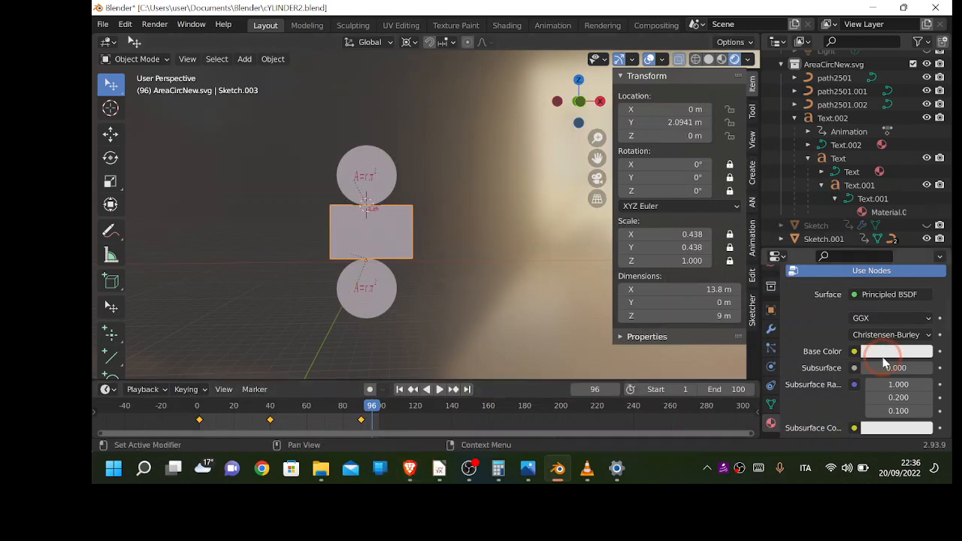
left_click(896, 210)
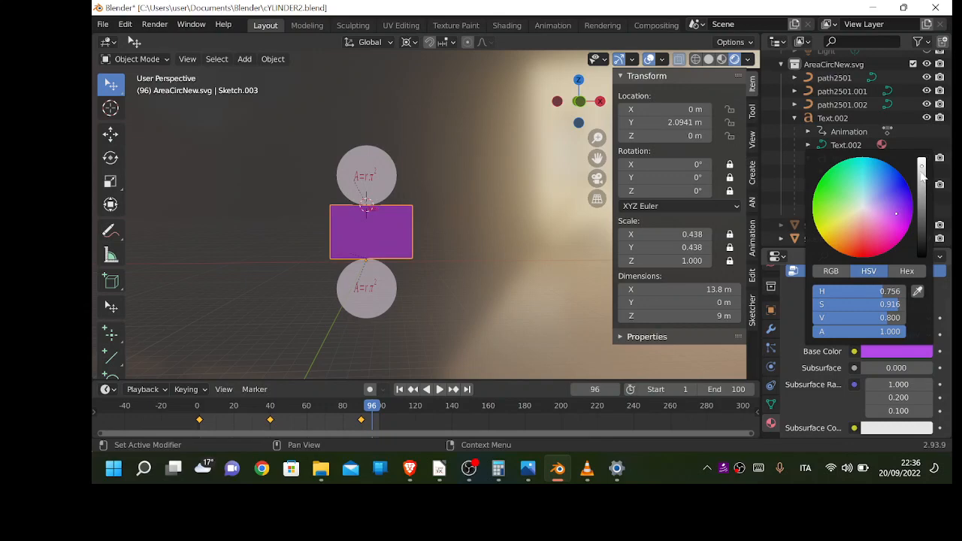
mouse_move(924, 175)
left_mouse_down()
mouse_move(922, 206)
mouse_move(922, 164)
left_mouse_up()
left_click(505, 215)
- Check the disc color in the Brave browser's reference animation and return to Blender
left_click(389, 431)
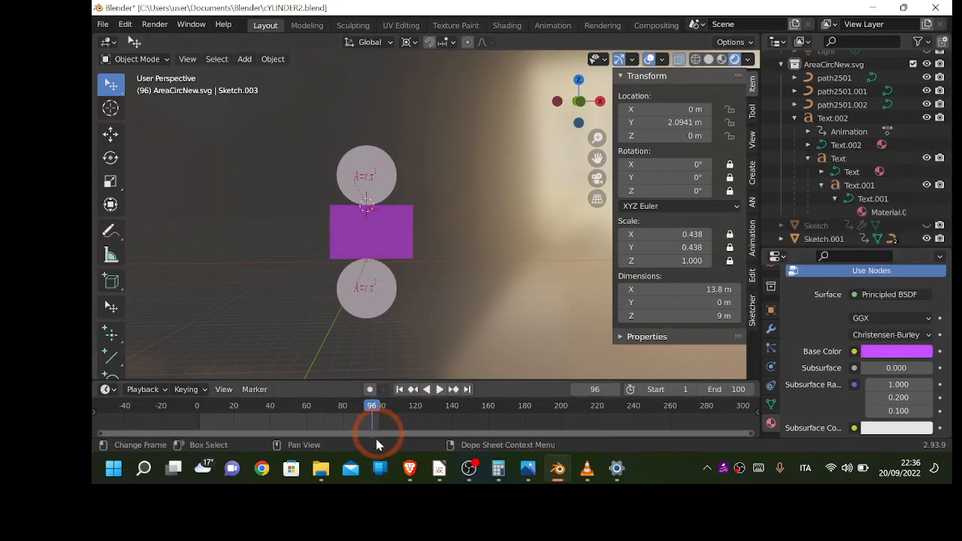
left_click(409, 469)
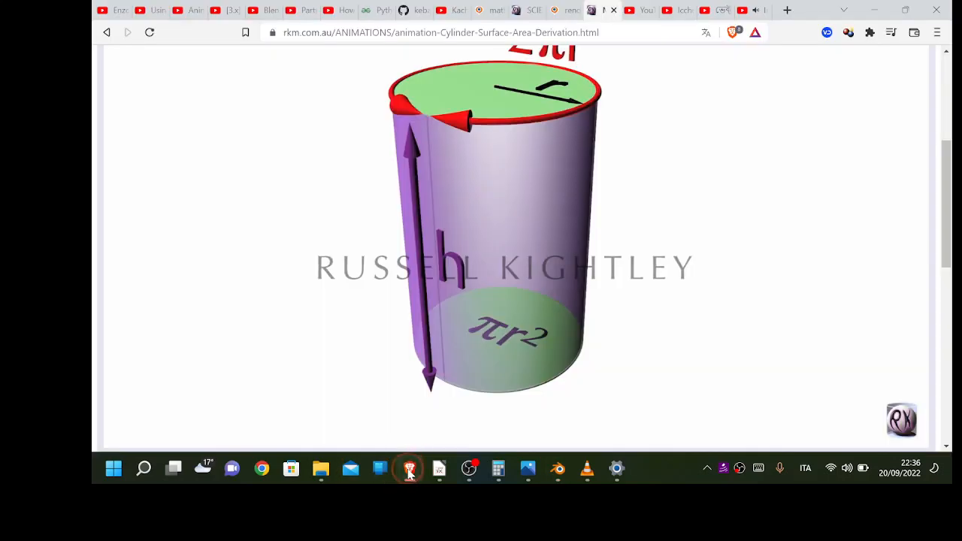
left_click(410, 469)
- Add a new material to the lower disc Sketch.001 and set its base color to a soft green
left_click(383, 291)
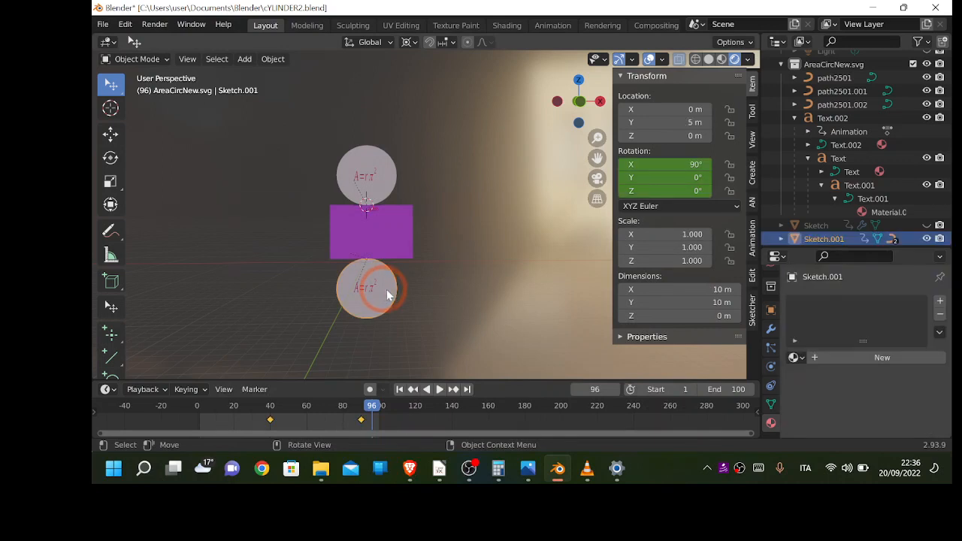
left_click(843, 357)
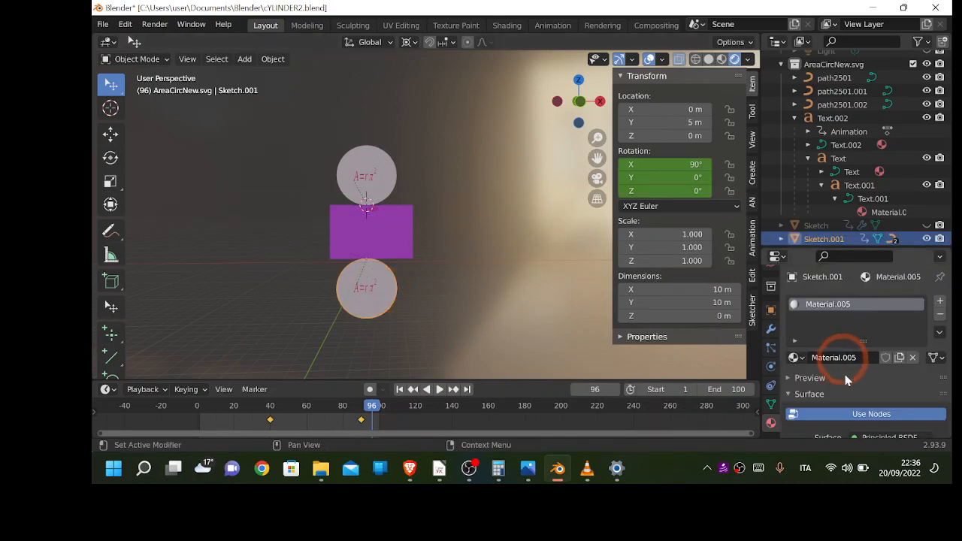
scroll(845, 374, "down", 3)
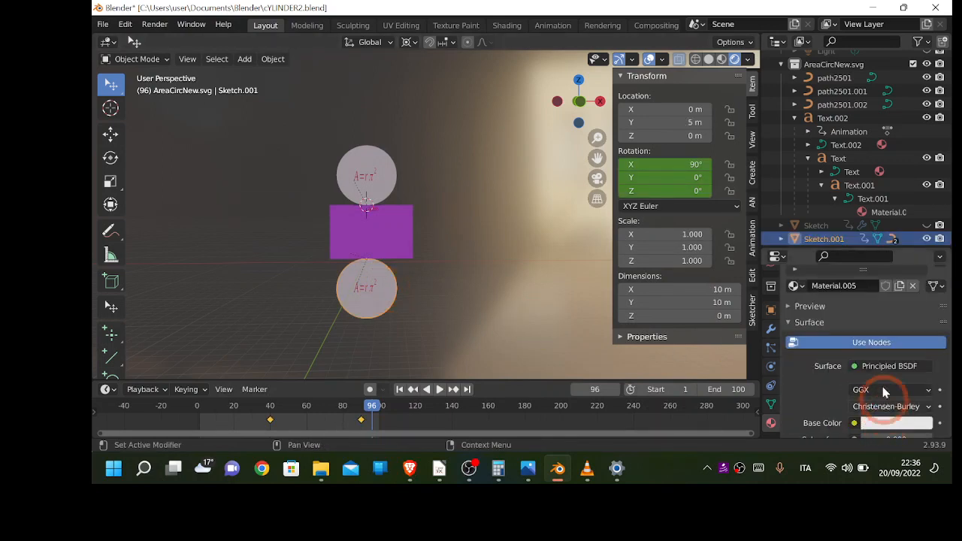
left_click(898, 423)
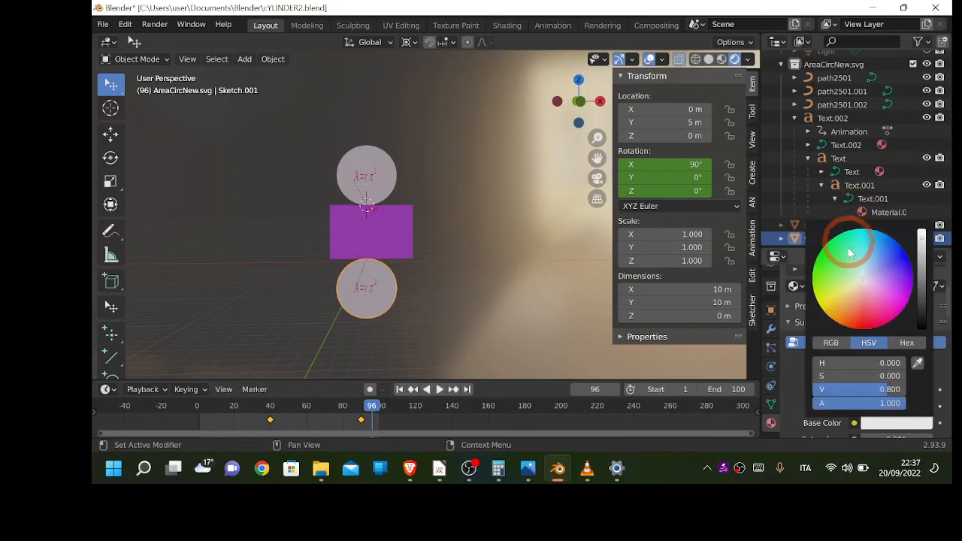
mouse_move(850, 254)
left_mouse_down()
mouse_move(841, 258)
mouse_move(836, 229)
mouse_move(838, 242)
left_mouse_up()
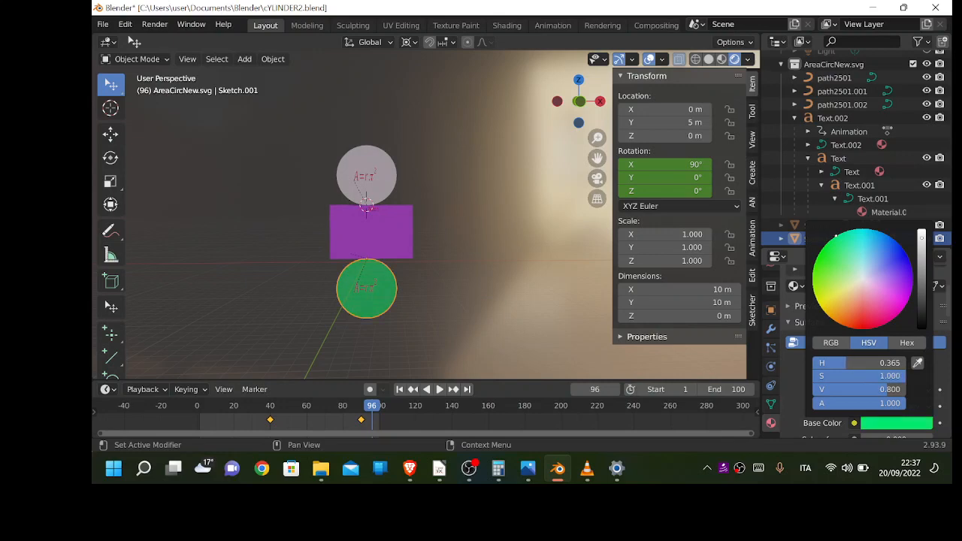
left_click_drag(843, 234, 844, 252)
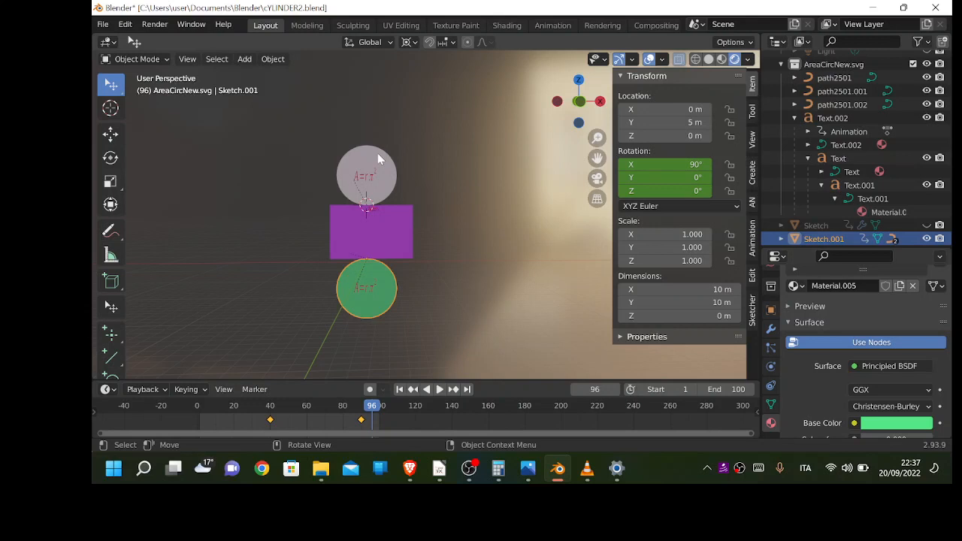
- Rename the lower disc's green material to circ and assign that same material to the upper disc Sketch.002
left_click(827, 287)
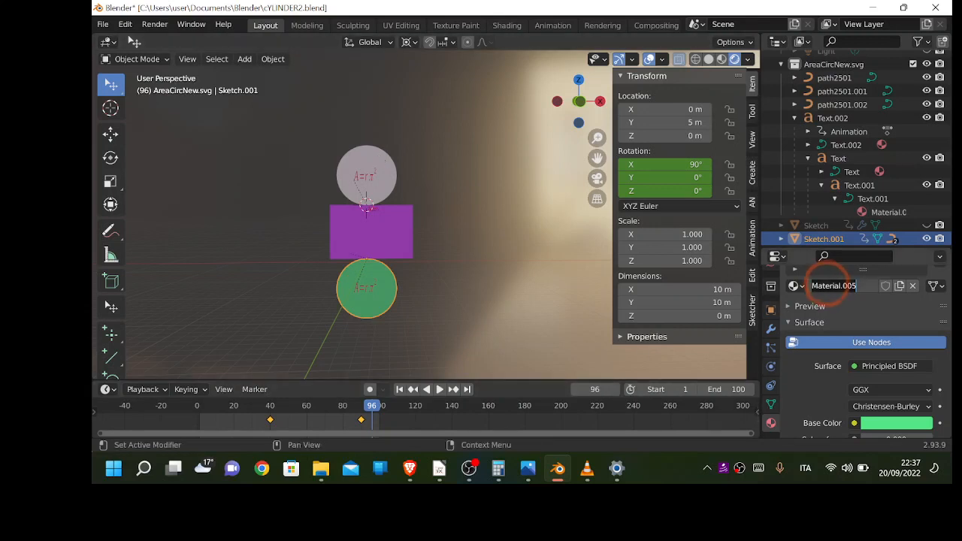
type("circ")
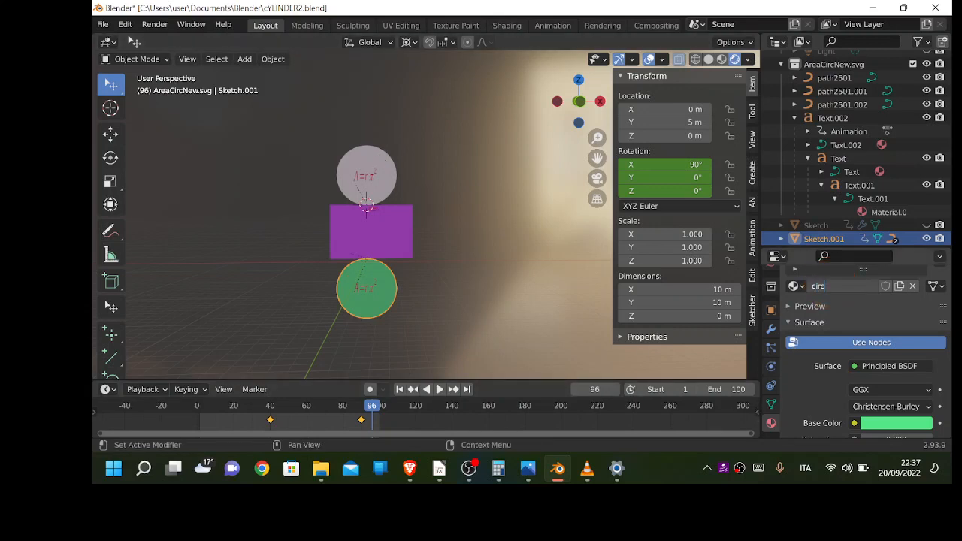
left_click(386, 160)
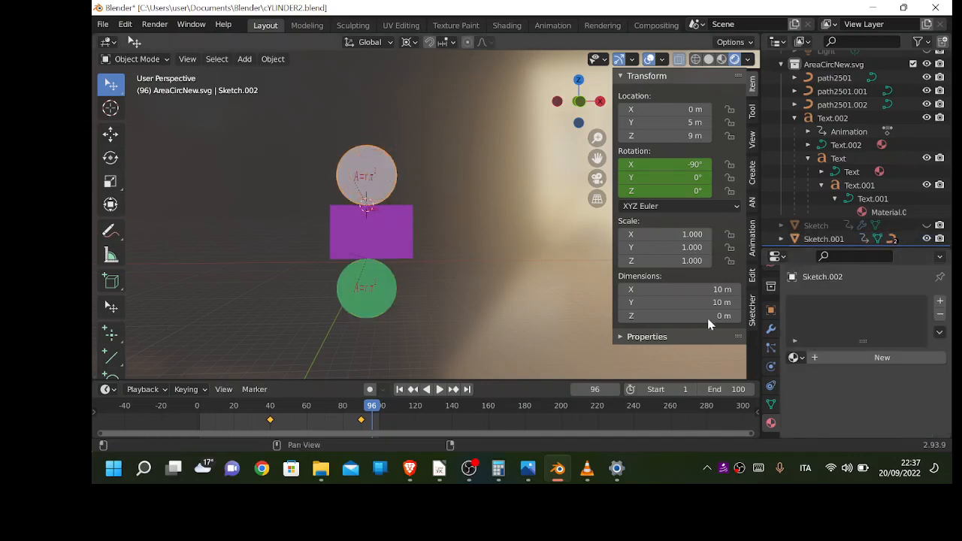
left_click(794, 357)
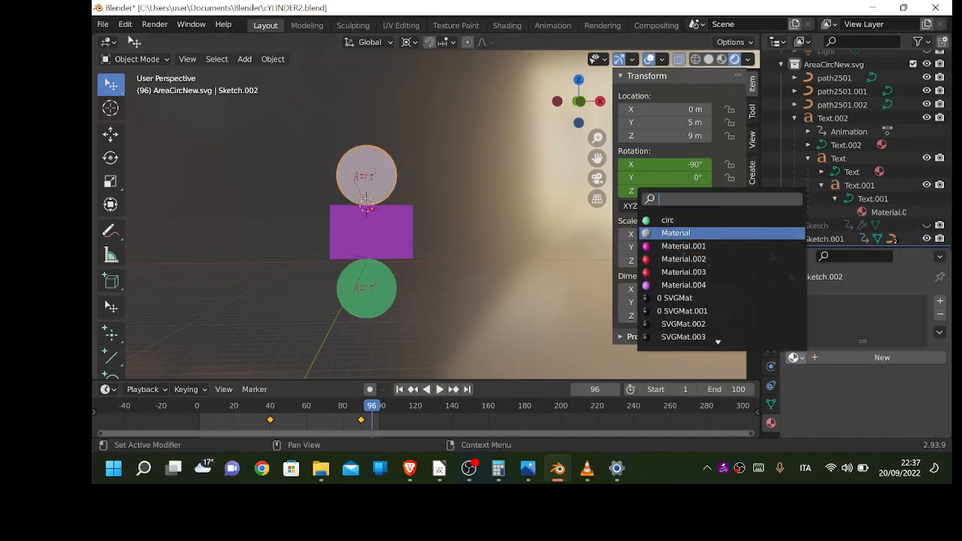
left_click(669, 221)
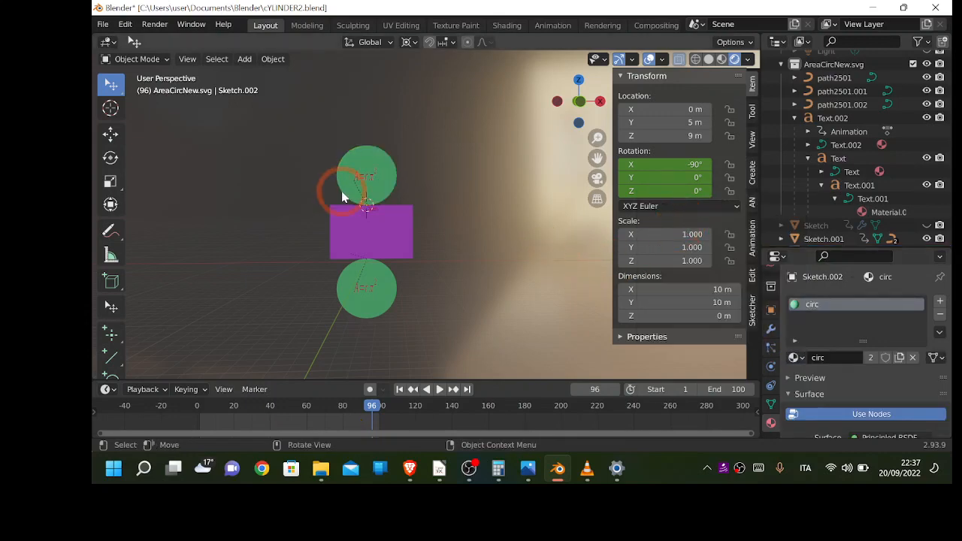
- Save the file, then play the unfolding animation and stop at frame 33 to inspect the closed cylinder from above
key("ctrl+s")
key("space")
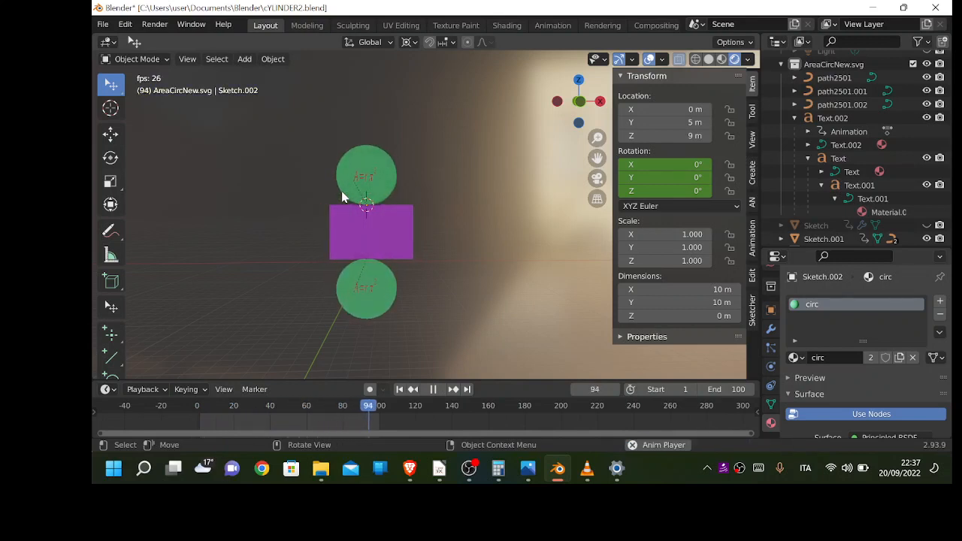
key("space")
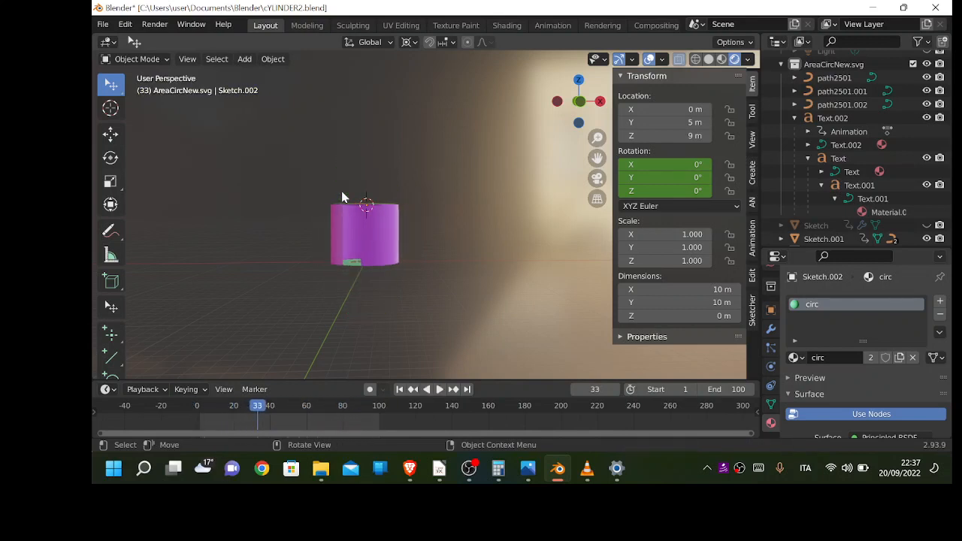
scroll(342, 197, "up", 2)
middle_click_drag(349, 203, 368, 240)
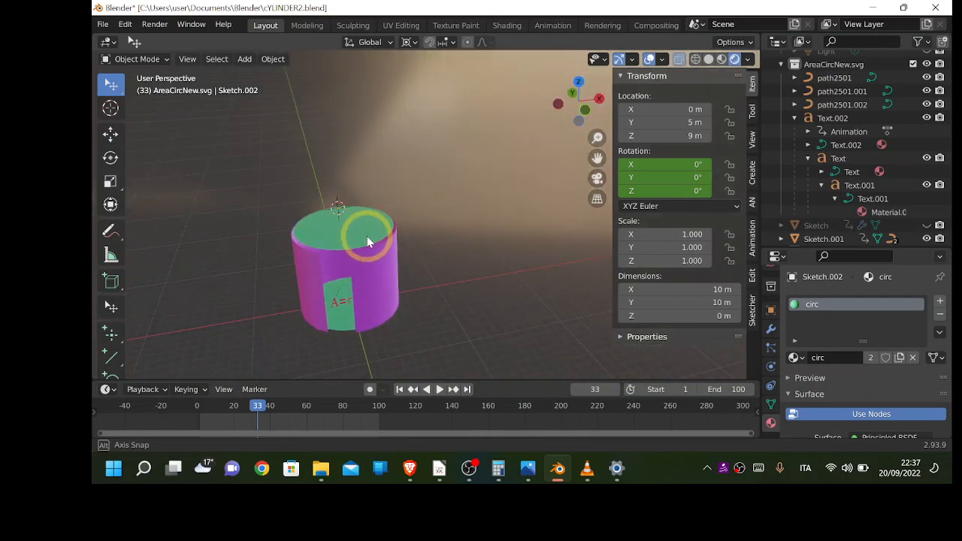
- Hide the purple side wall Sketch.003 and show the original uncolored side wall Sketch
left_click(806, 118)
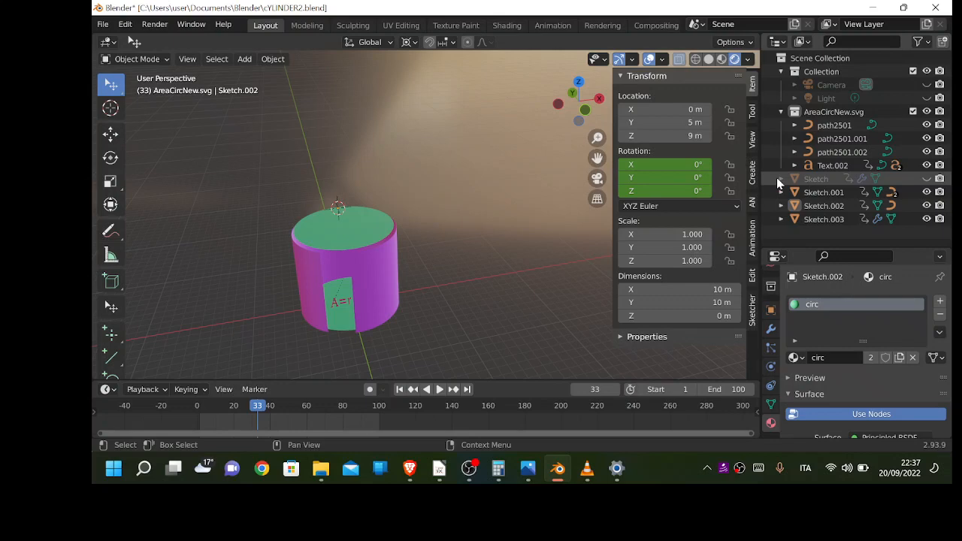
left_click(777, 177)
left_click(777, 178)
left_click(822, 211)
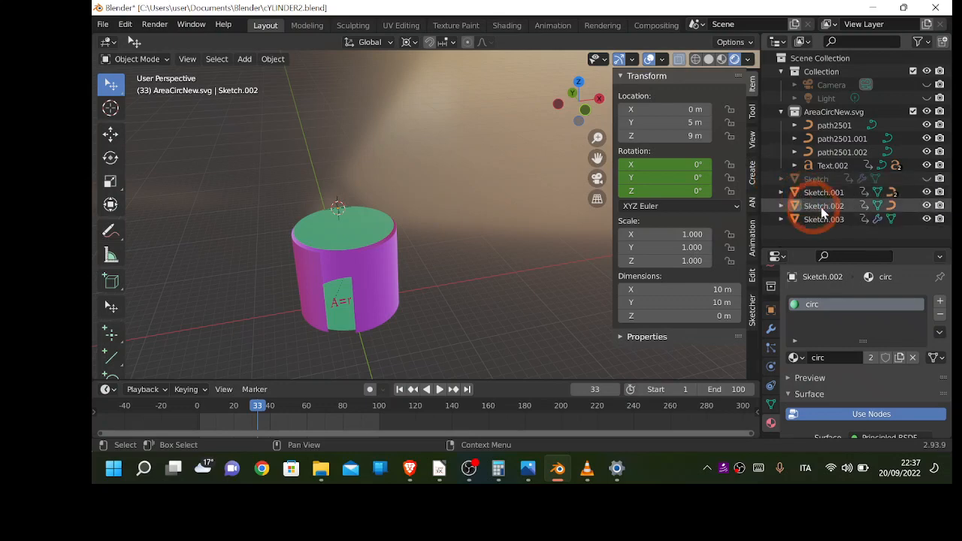
left_click(926, 194)
left_click(927, 193)
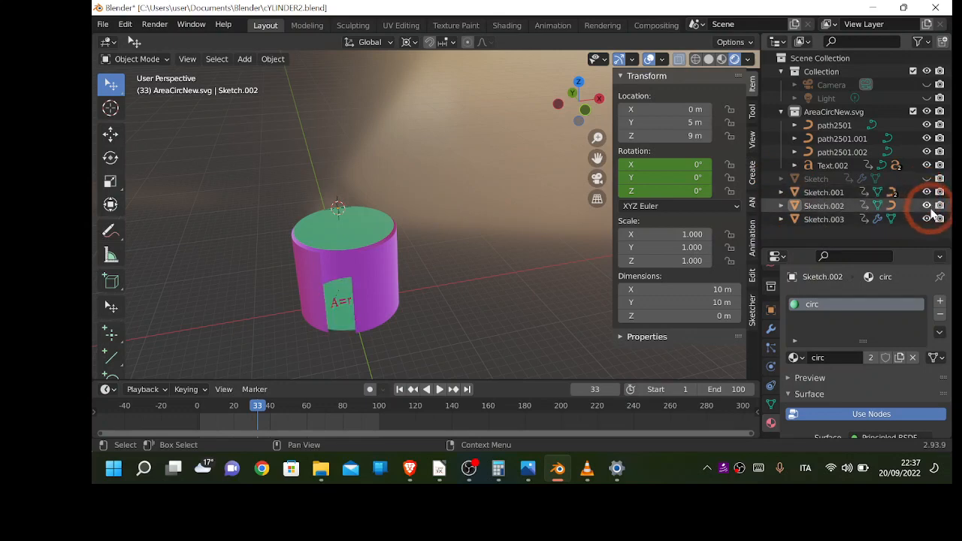
left_click(927, 218)
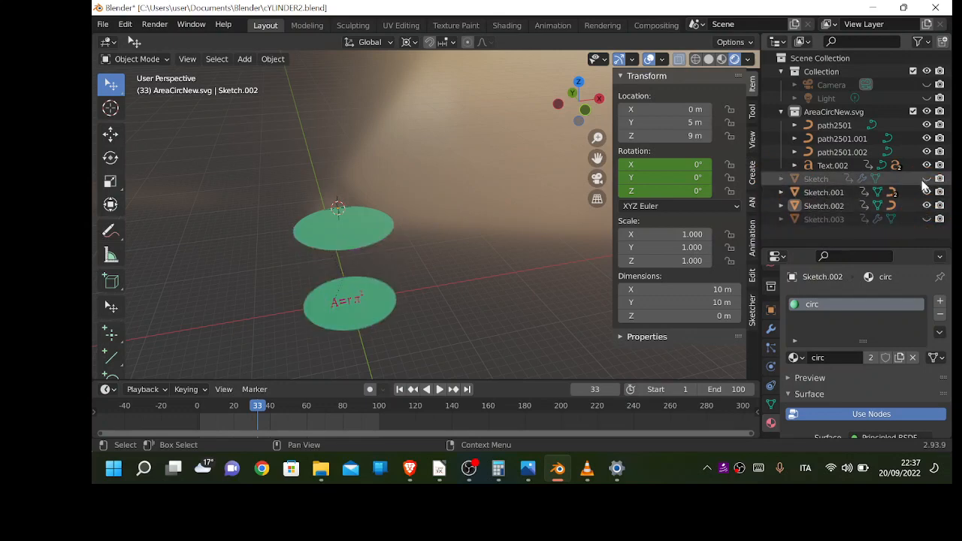
left_click(927, 178)
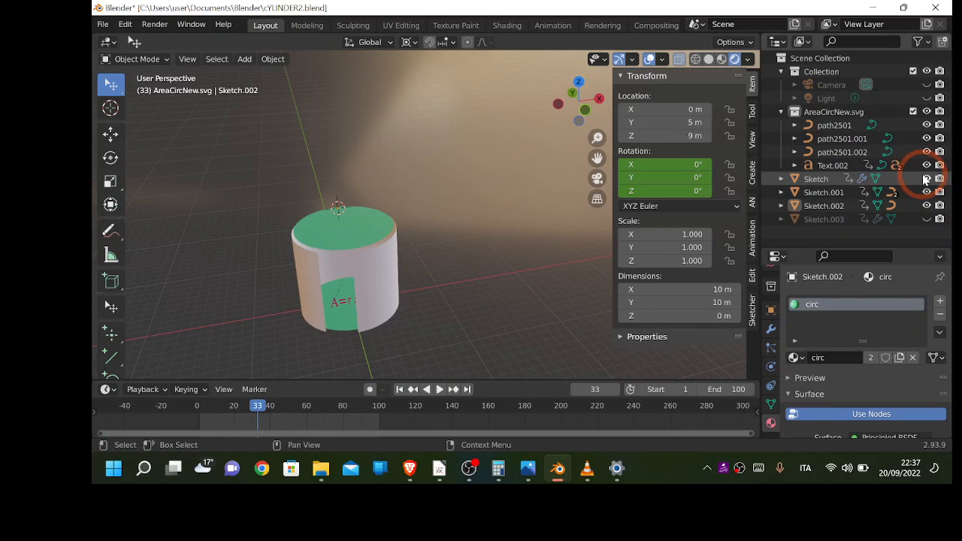
- Try to delete the bottom row of vertices of the uncolored side wall Sketch in Edit Mode, and return to Object Mode
key("Tab")
left_click(378, 257)
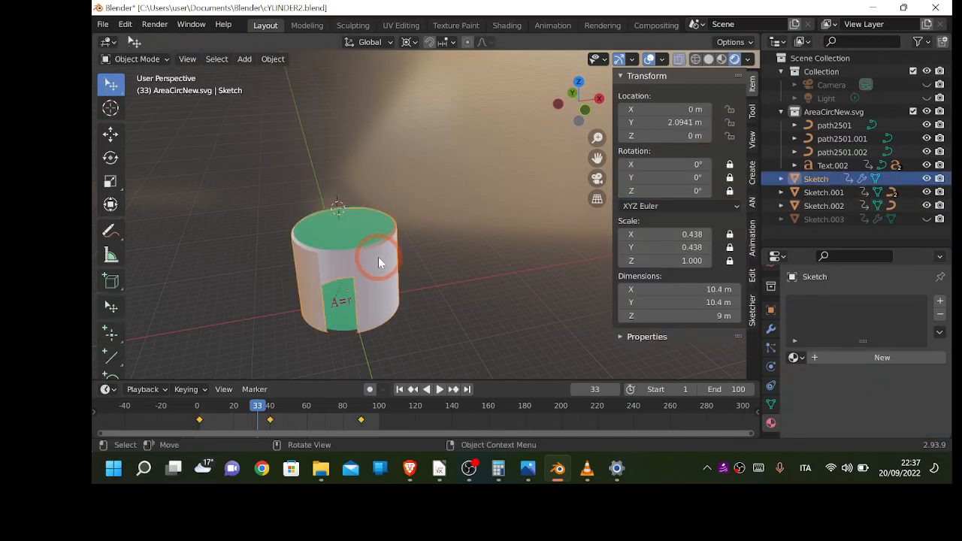
key("Tab")
scroll(378, 257, "up", 1)
scroll(378, 257, "up", 1)
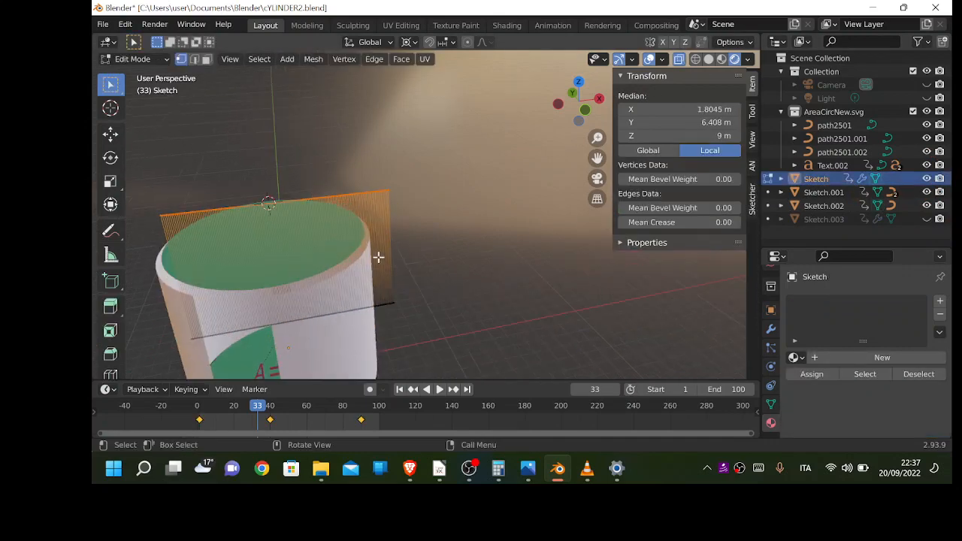
scroll(378, 256, "down", 1)
middle_click_drag(311, 269, 311, 221)
left_click_drag(197, 296, 446, 352)
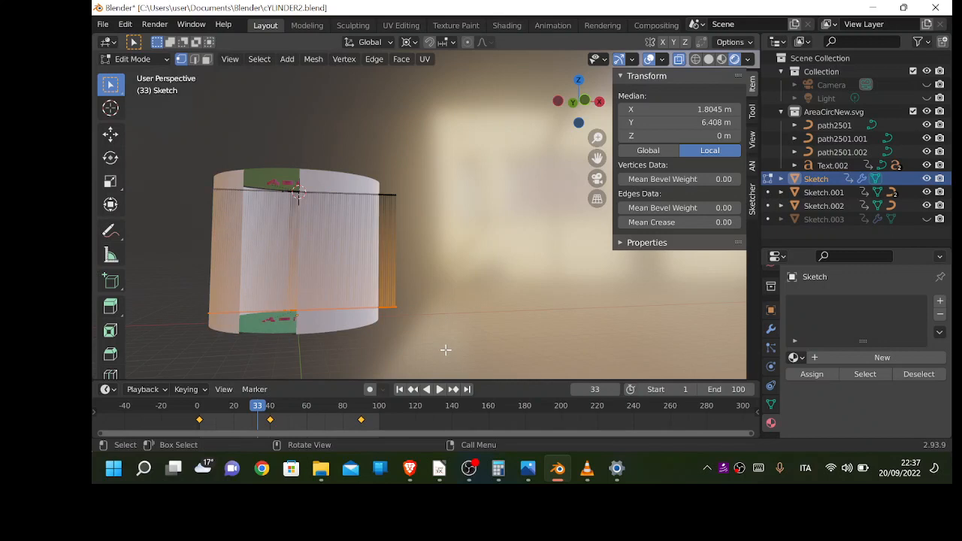
key("x")
key("Tab")
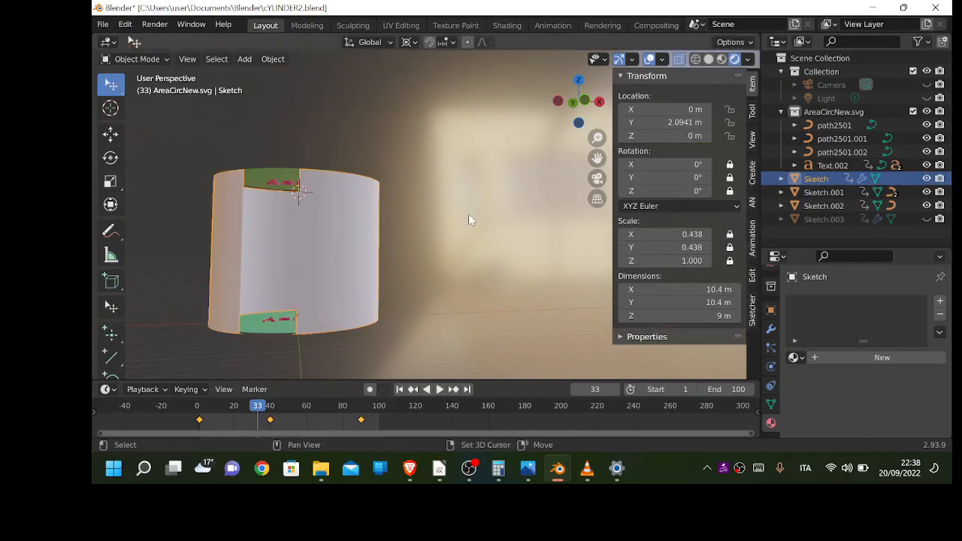
- Rename the uncolored side wall object Sketch to spora
double_click(819, 178)
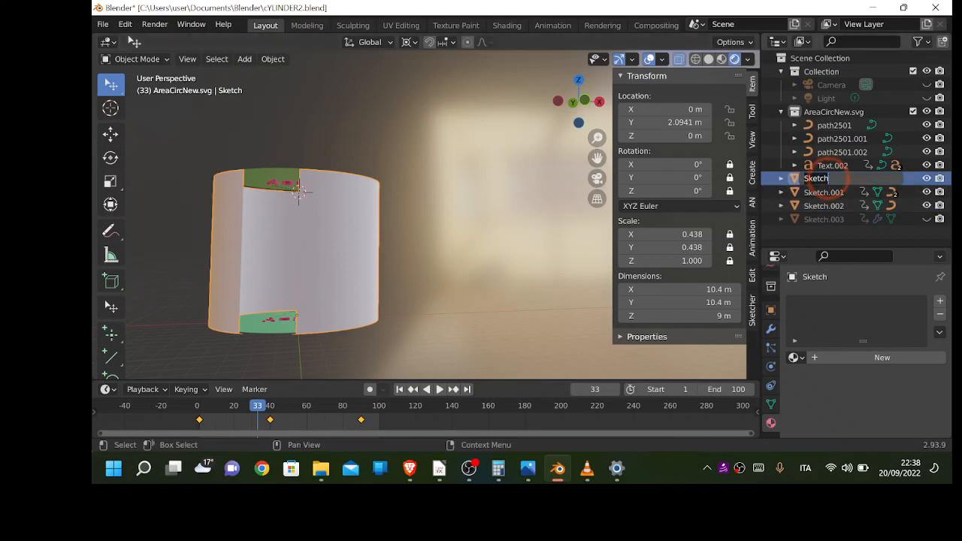
type("sp")
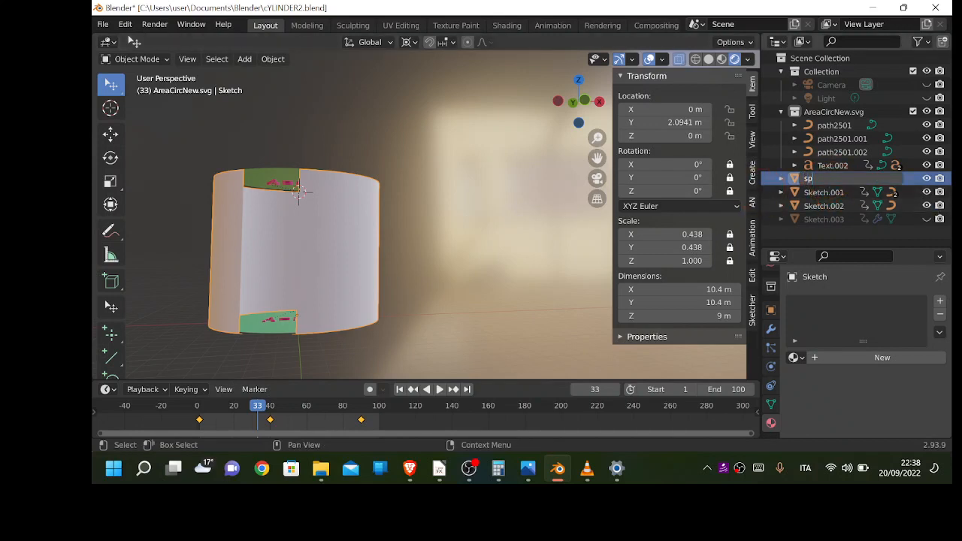
type("ora")
key("Return")
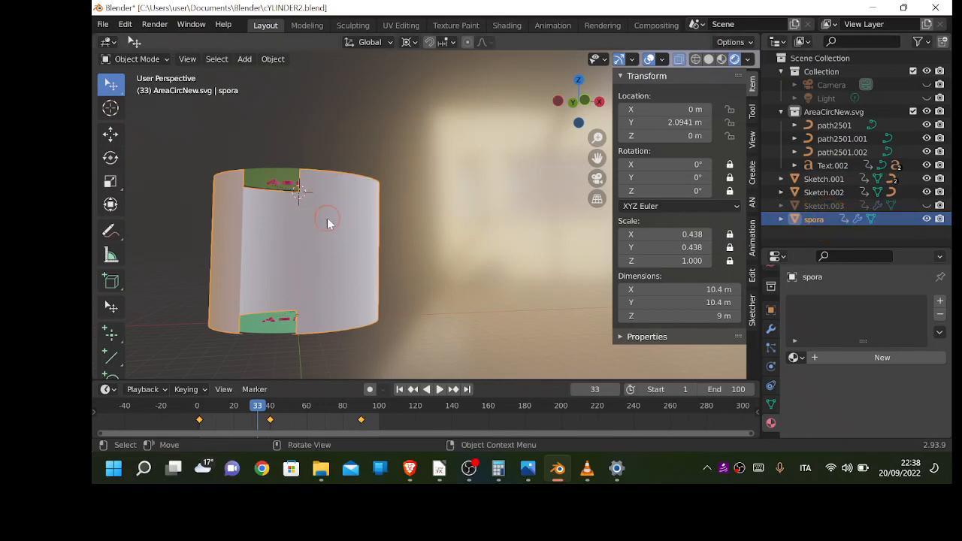
- Duplicate the spora side wall in place and rename the copy to sotto
key("shift+d")
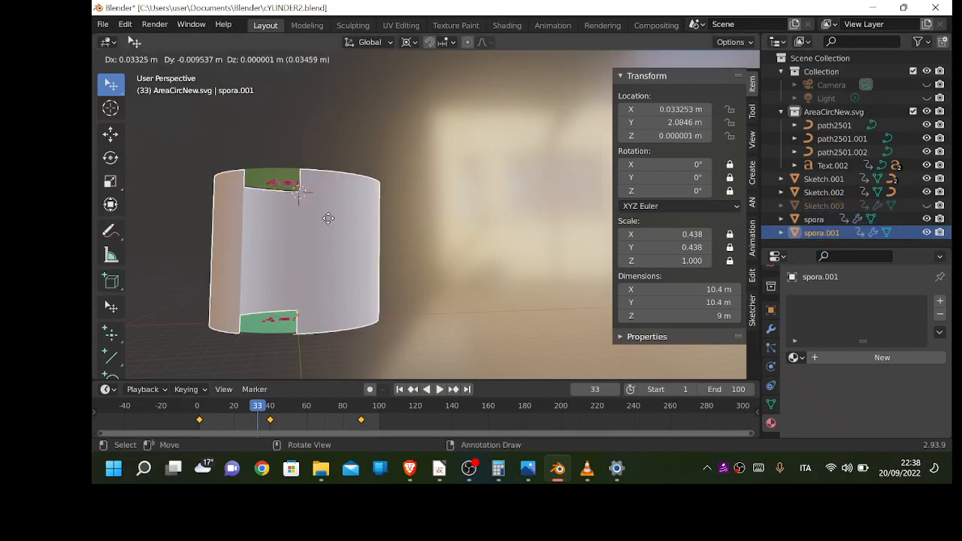
key("Escape")
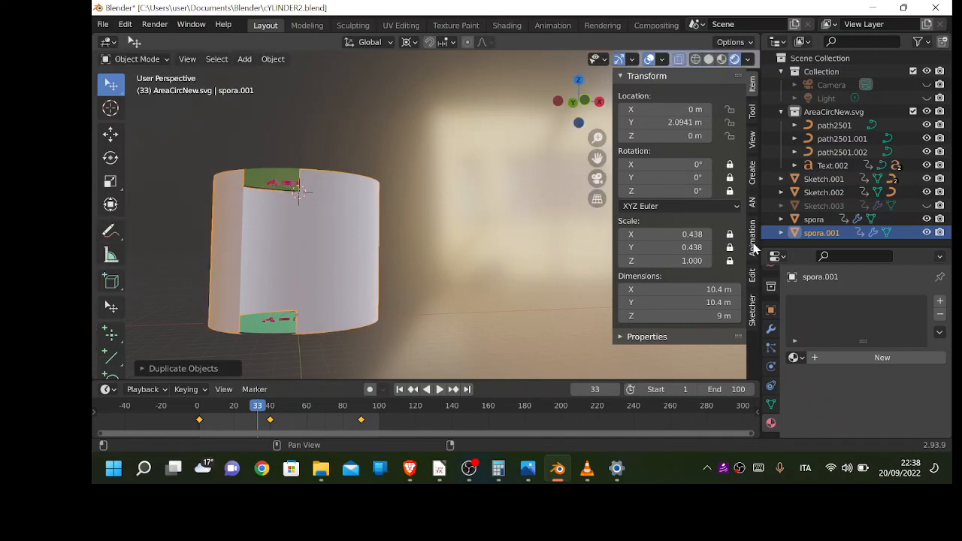
double_click(820, 233)
type("s")
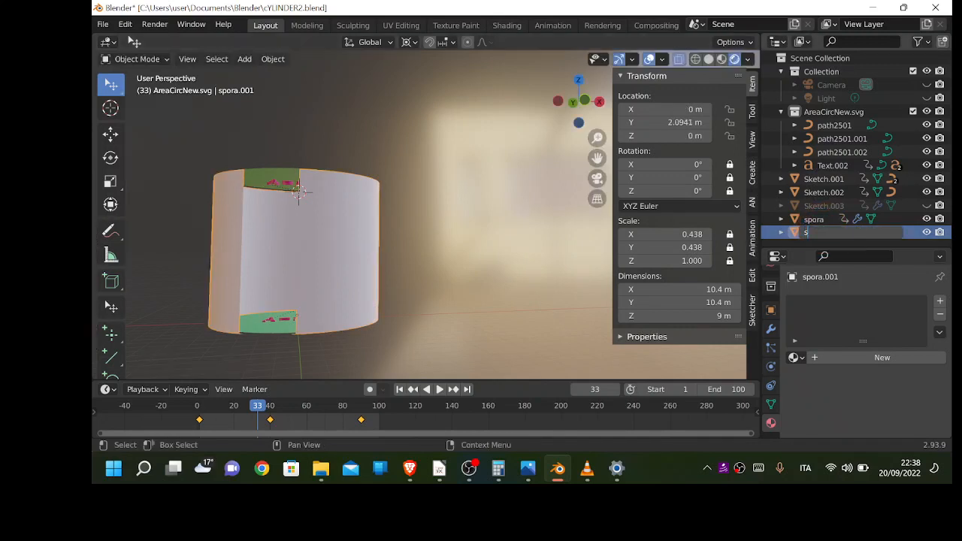
type("otto")
key("Return")
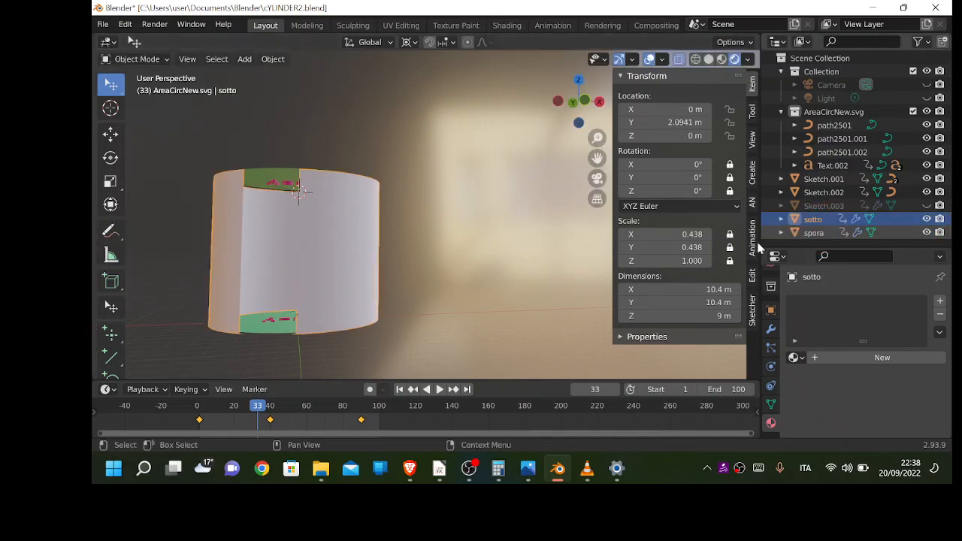